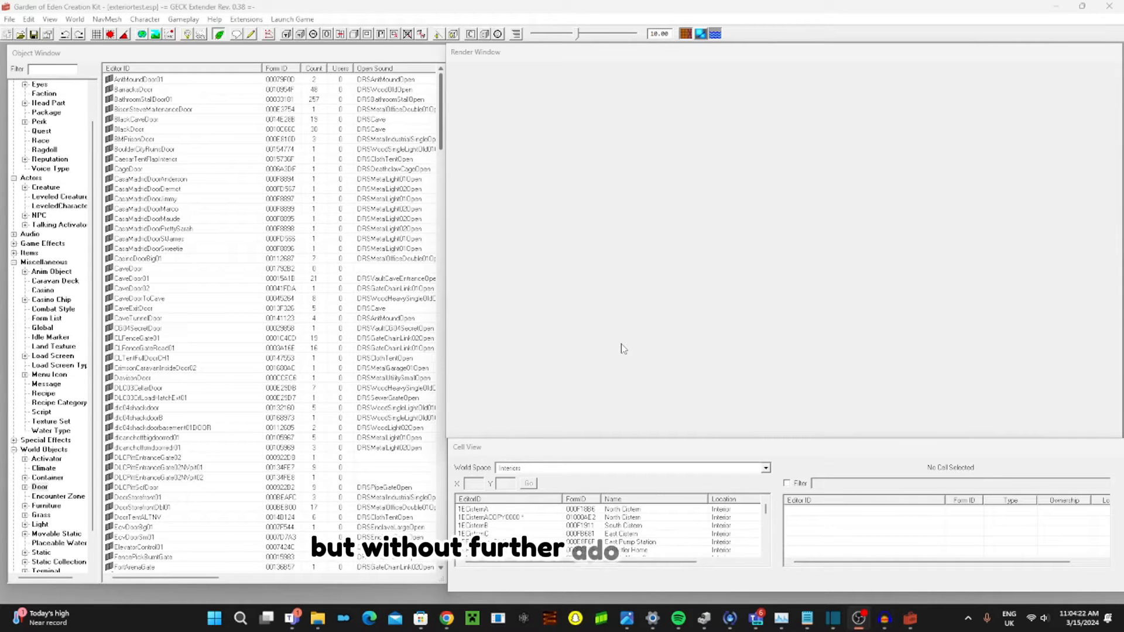
- Switch the world space to WastelandNV and load its Goodsprings cell at -18, 0 for viewing
{"action": "left_click", "coordinate": [562, 450]}
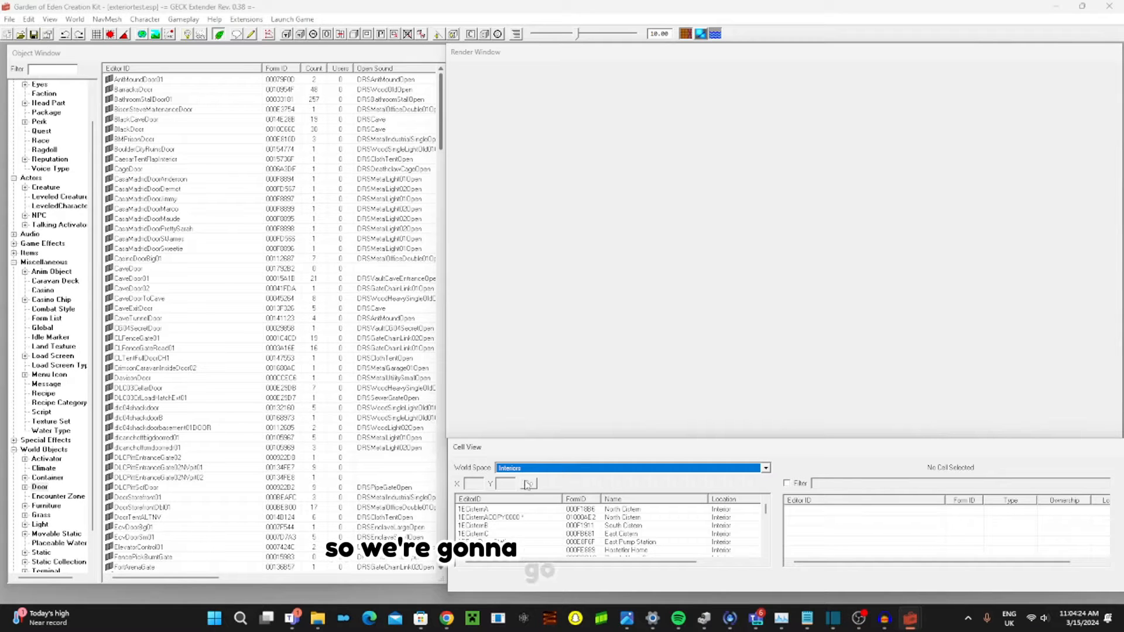
{"action": "left_click", "coordinate": [510, 468]}
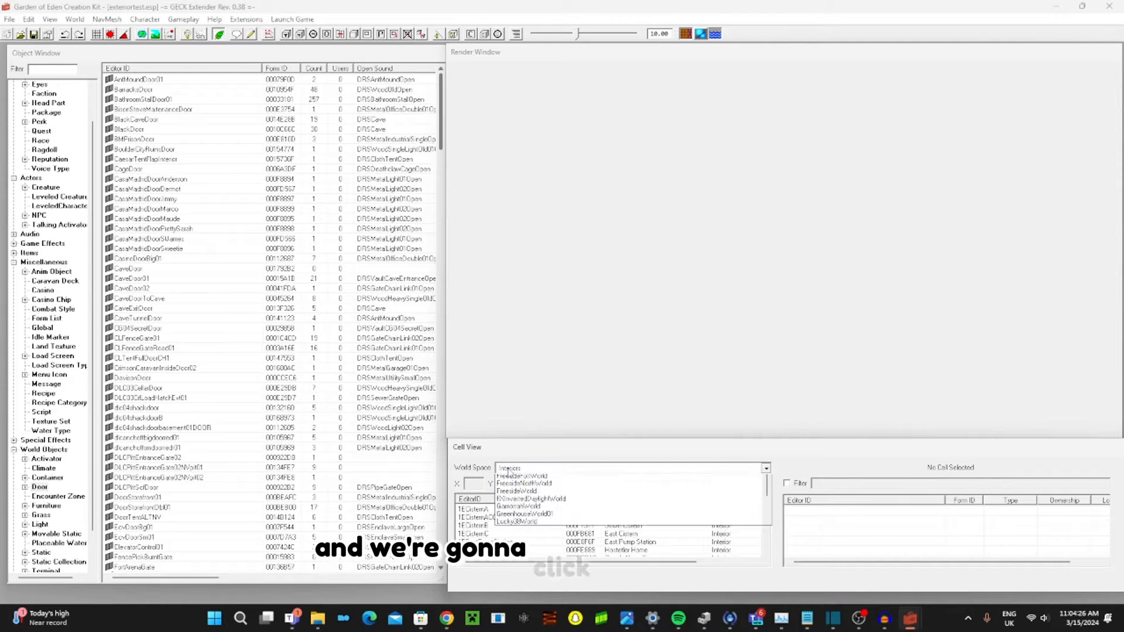
{"action": "scroll", "coordinate": [673, 520], "scroll_direction": "down", "scroll_amount": 5}
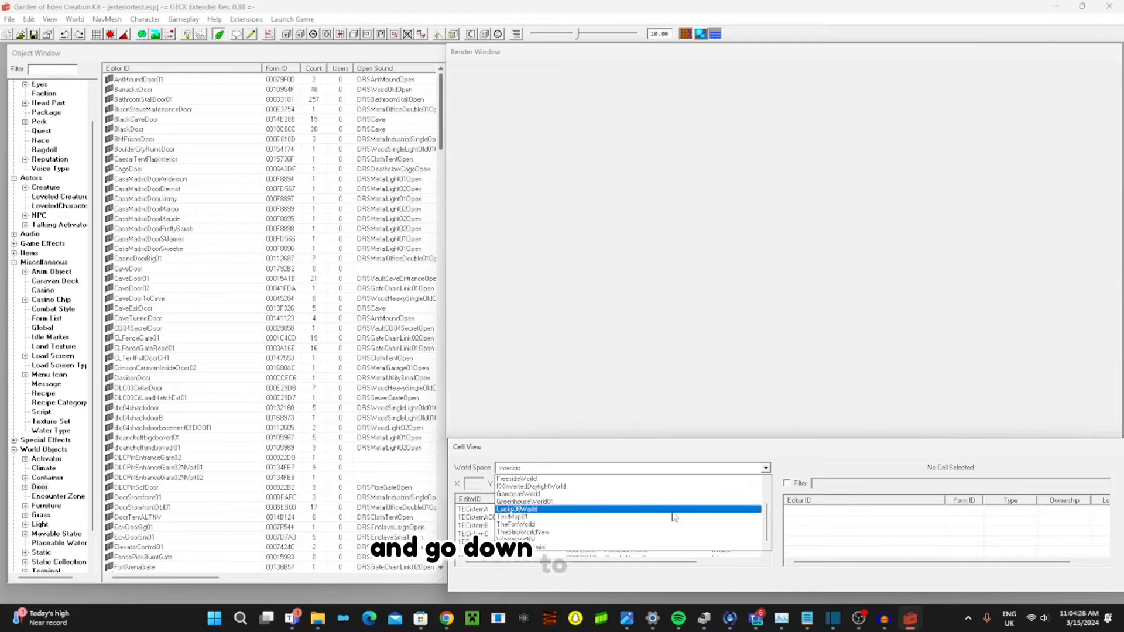
{"action": "left_click", "coordinate": [619, 534]}
{"action": "left_click", "coordinate": [619, 534]}
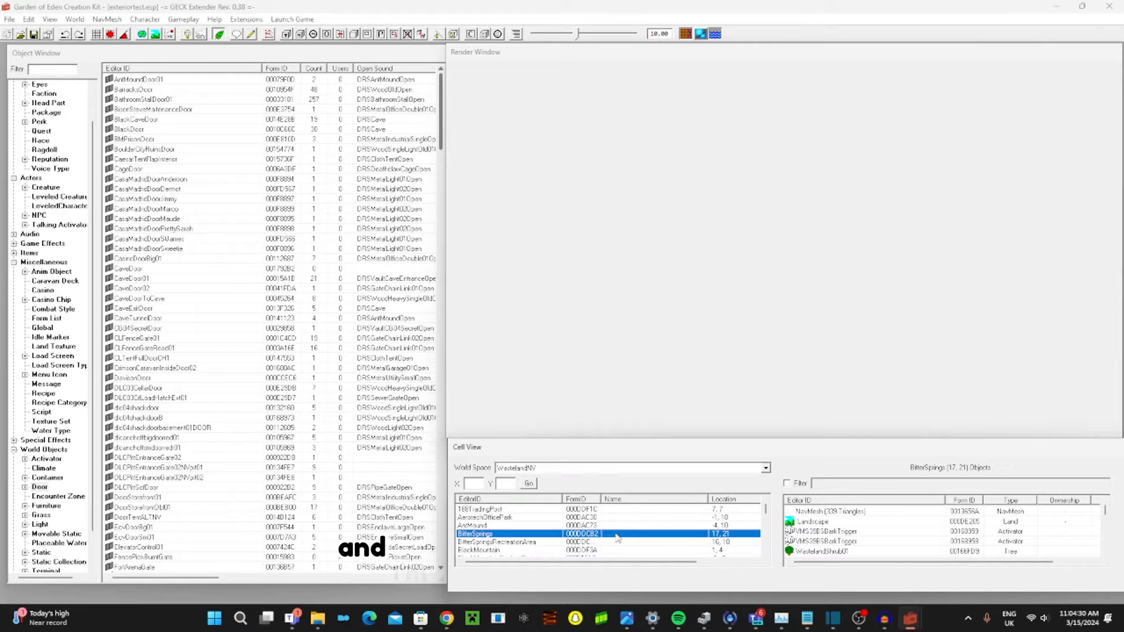
{"action": "type", "text": "go"}
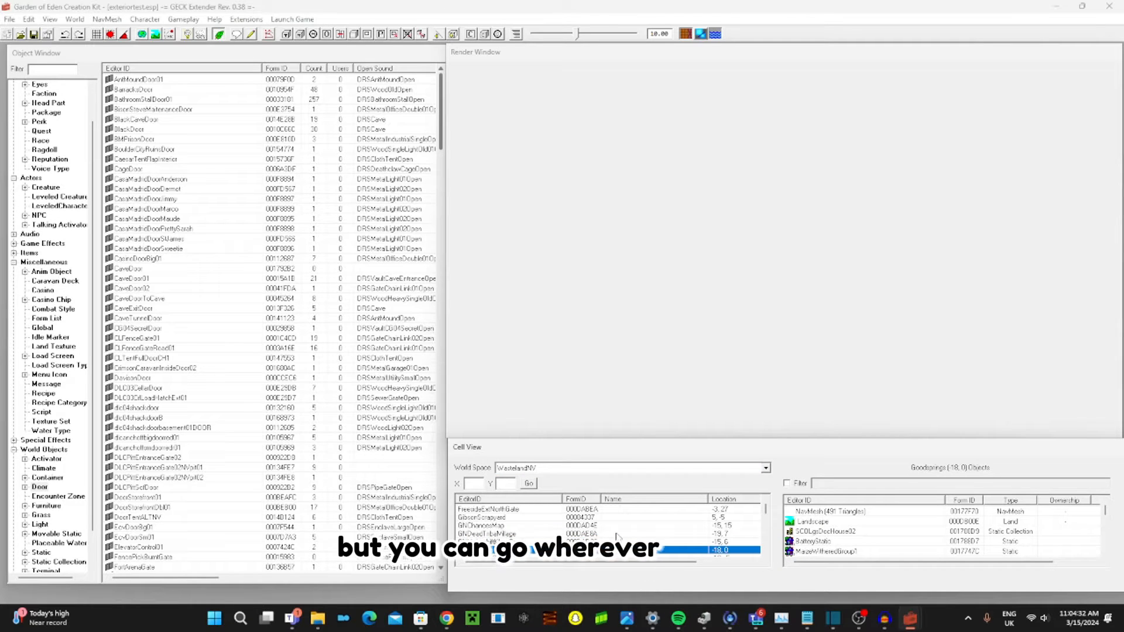
{"action": "double_click", "coordinate": [666, 551]}
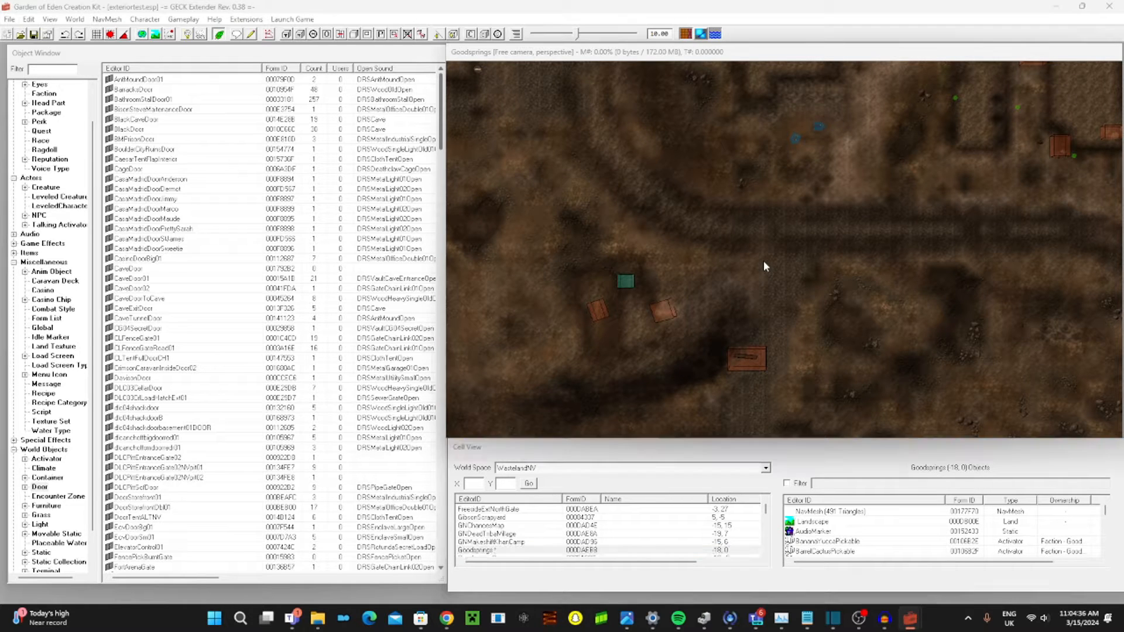
- Survey the Goodsprings area and frame the open dirt ground beside the wooden shack in the Wilderness cell
{"action": "scroll", "coordinate": [733, 248], "scroll_direction": "up", "scroll_amount": 8}
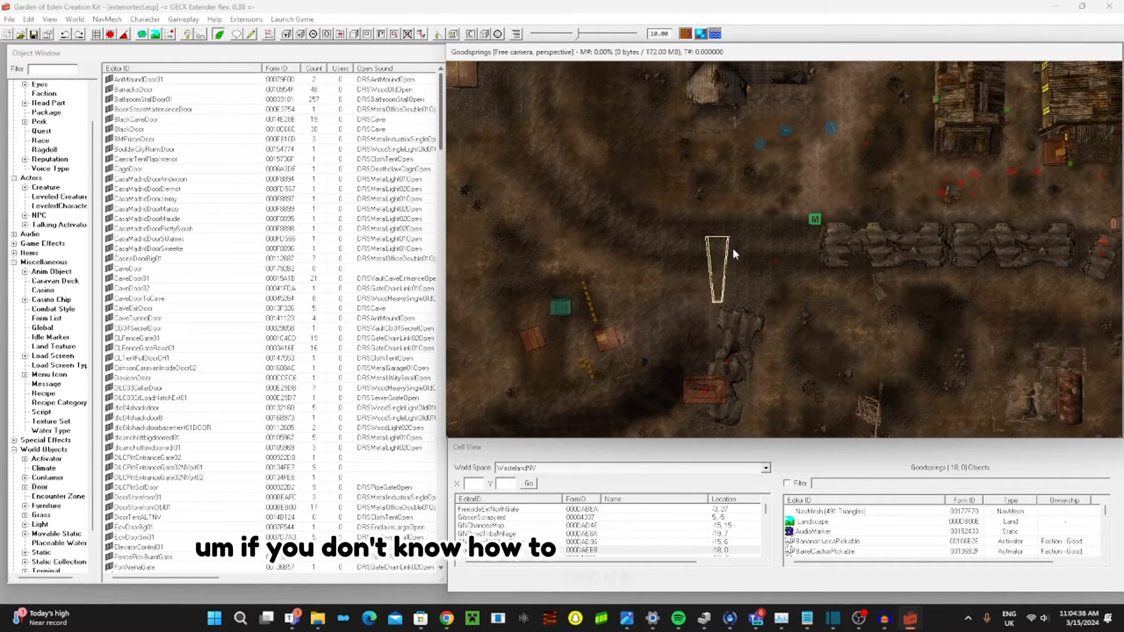
{"action": "scroll", "coordinate": [732, 248], "scroll_direction": "up", "scroll_amount": 10}
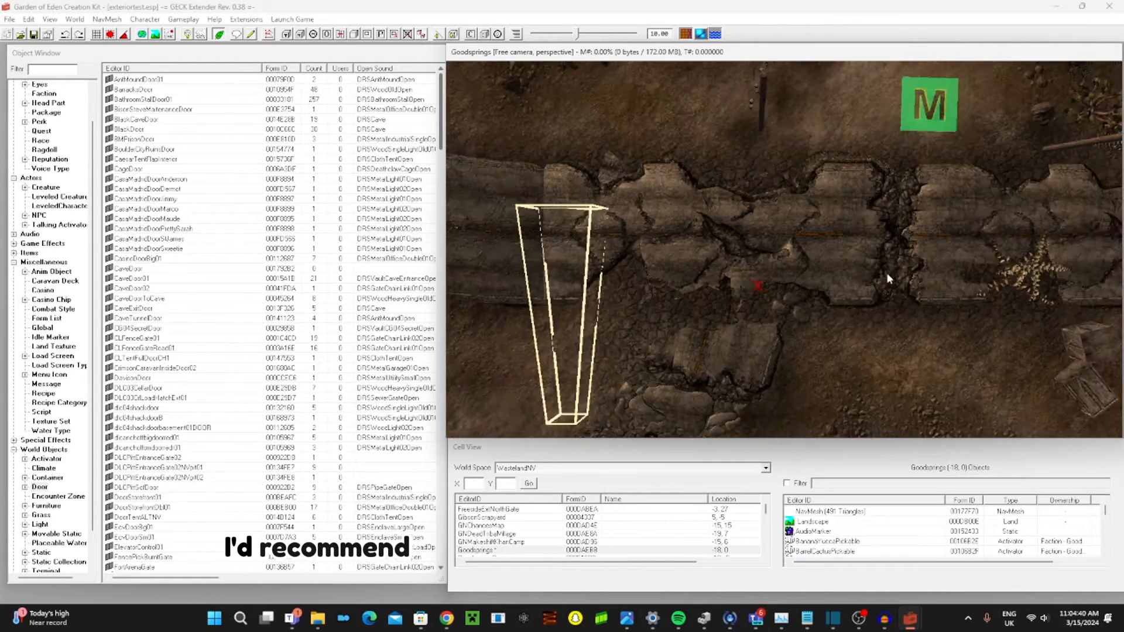
{"action": "scroll", "coordinate": [848, 151], "scroll_direction": "up", "scroll_amount": 2}
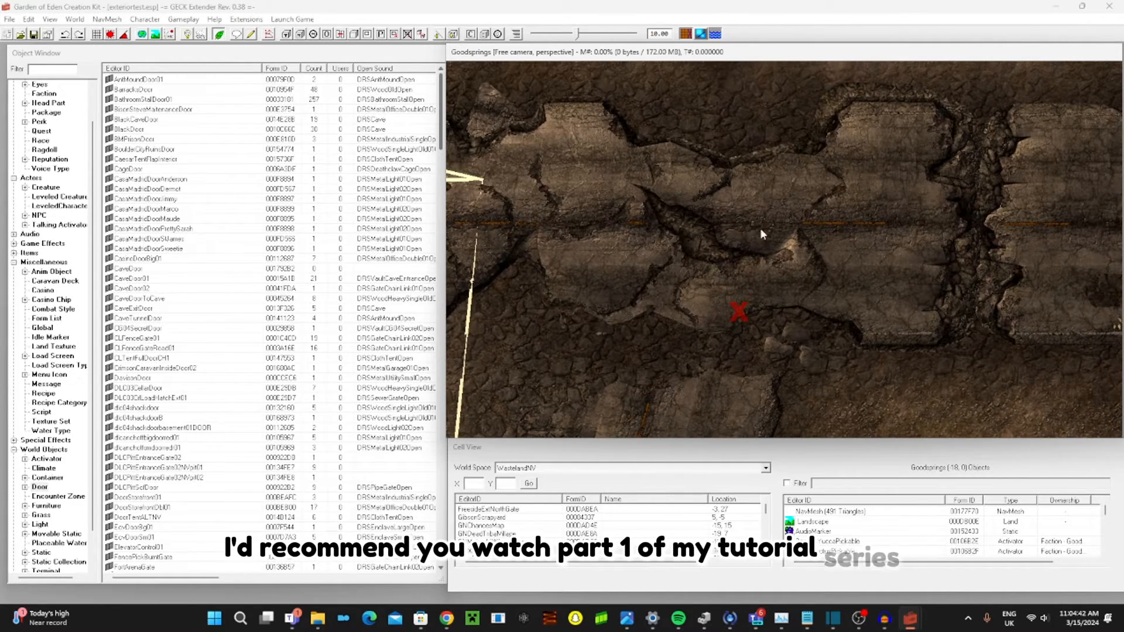
{"action": "scroll", "coordinate": [887, 240], "scroll_direction": "up", "scroll_amount": 2}
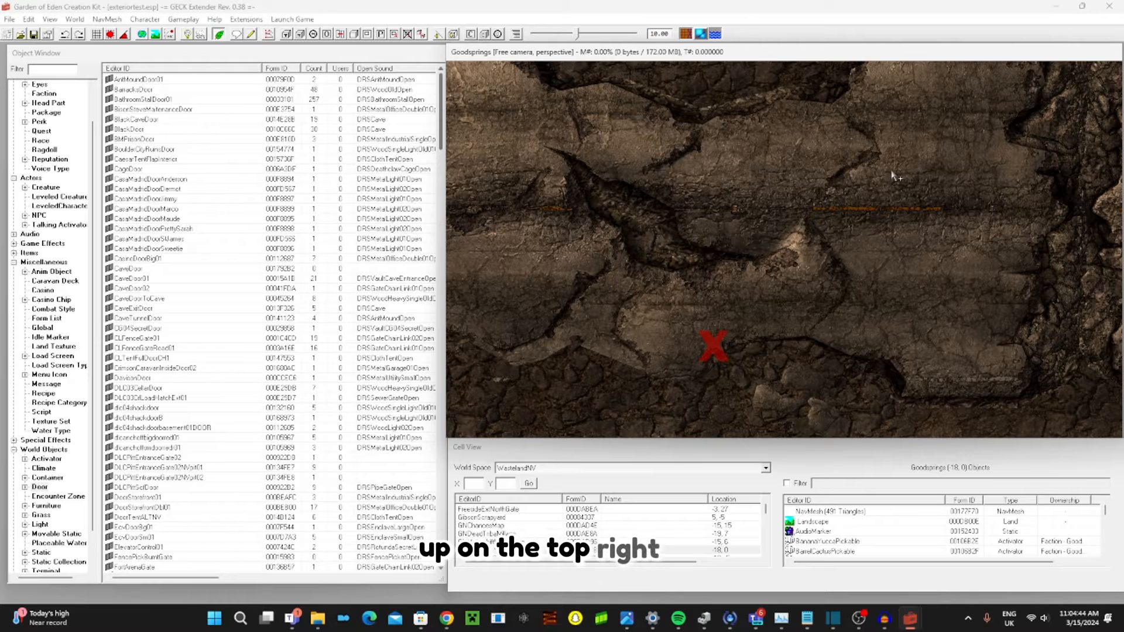
{"action": "scroll", "coordinate": [730, 307], "scroll_direction": "down", "scroll_amount": 15}
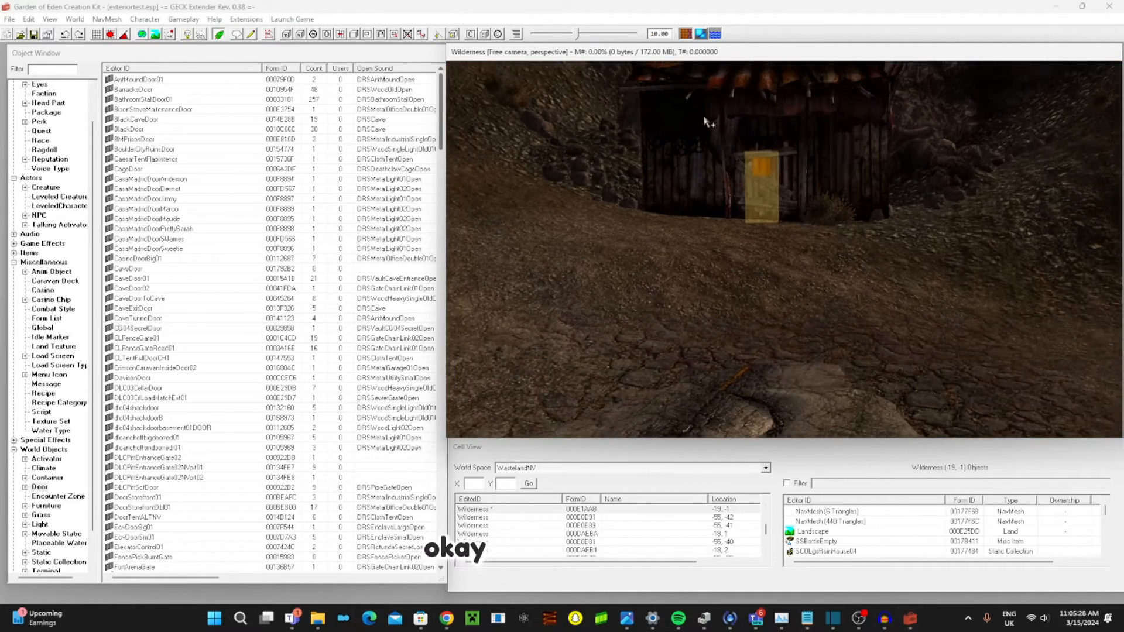
{"action": "mouse_move", "coordinate": [705, 117]}
{"action": "middle_mouse_down"}
{"action": "mouse_move", "coordinate": [838, 215]}
{"action": "mouse_move", "coordinate": [796, 288]}
{"action": "mouse_move", "coordinate": [814, 319]}
{"action": "mouse_move", "coordinate": [839, 287]}
{"action": "mouse_move", "coordinate": [921, 295]}
{"action": "mouse_move", "coordinate": [884, 299]}
{"action": "middle_mouse_up"}
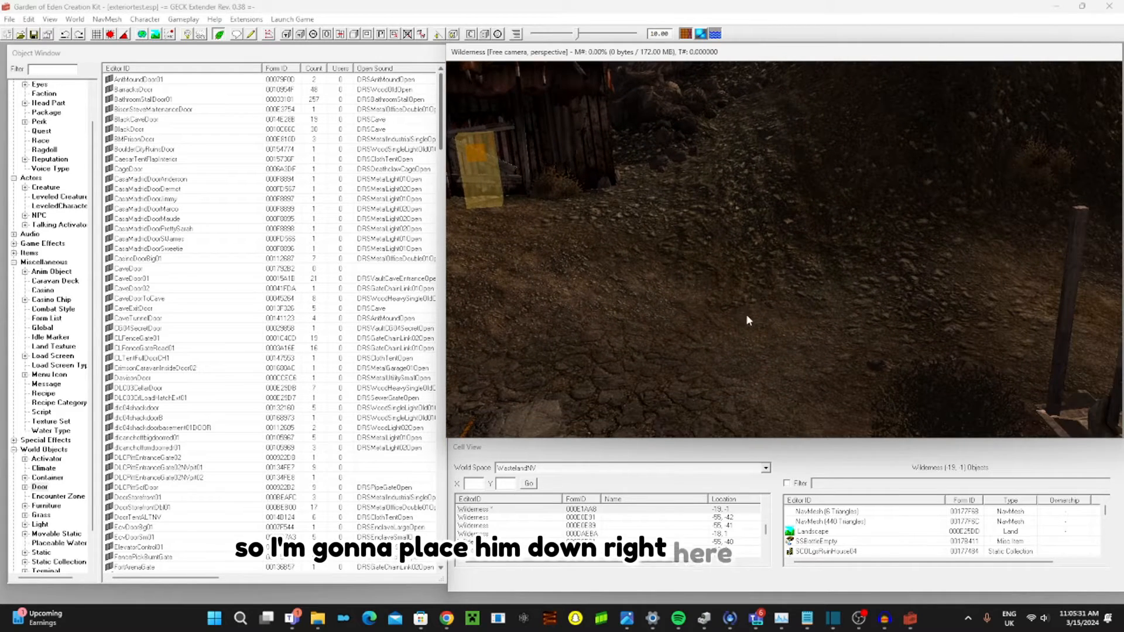
{"action": "mouse_move", "coordinate": [746, 315]}
{"action": "middle_mouse_down"}
{"action": "mouse_move", "coordinate": [768, 326]}
{"action": "mouse_move", "coordinate": [766, 307]}
{"action": "middle_mouse_up"}
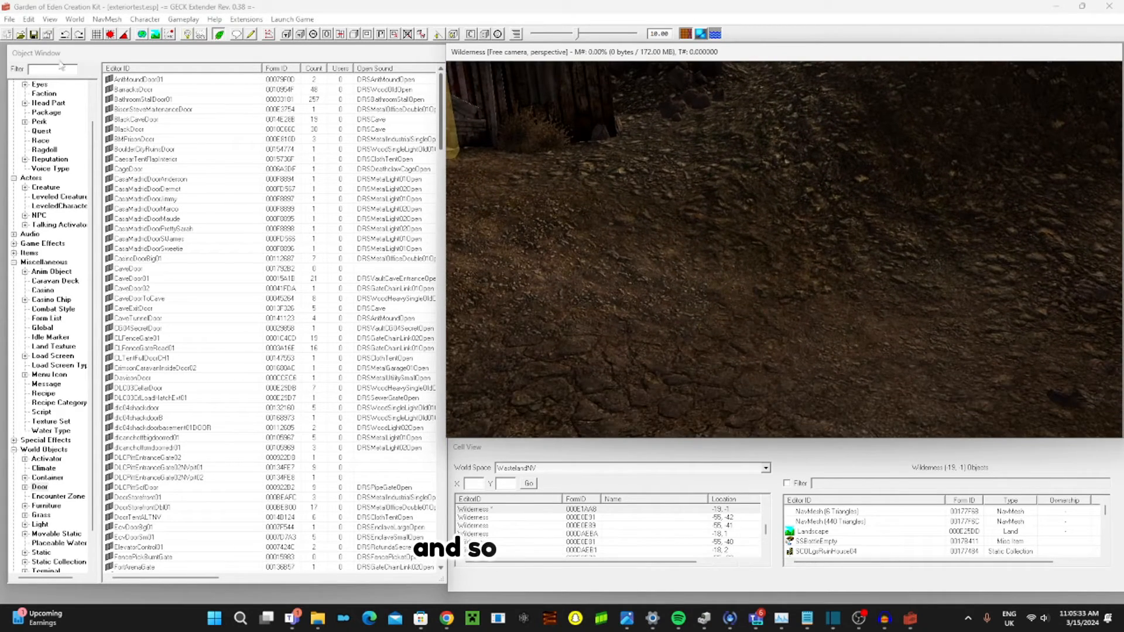
{"action": "scroll", "coordinate": [60, 62], "scroll_direction": "up", "scroll_amount": 2}
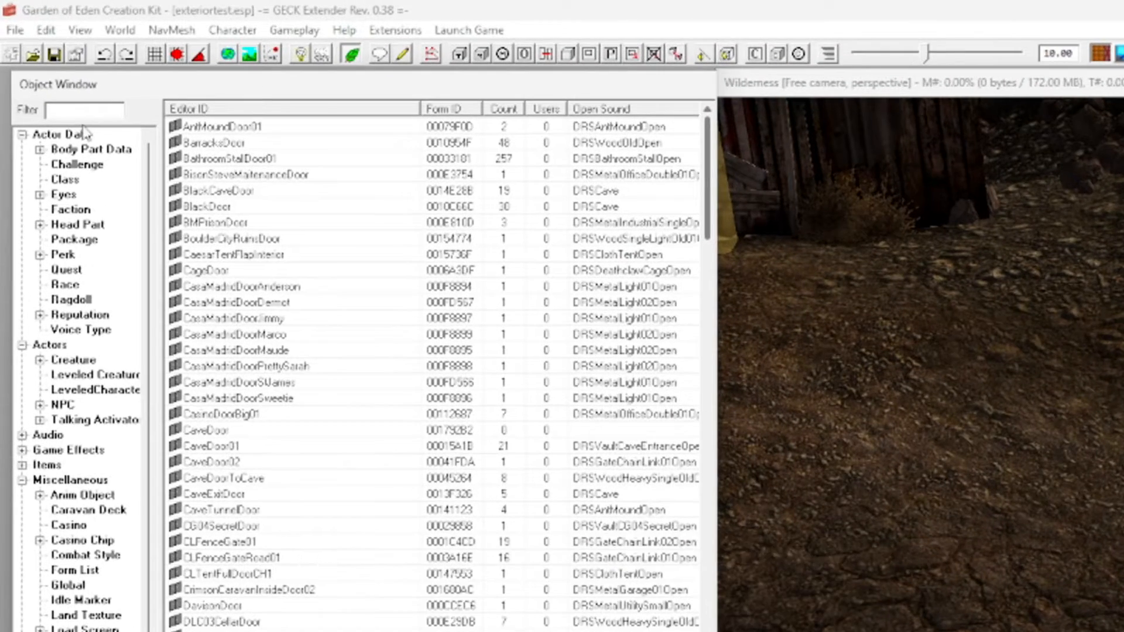
- List the NPC actors and open the WastelanderAF record for editing
{"action": "left_click", "coordinate": [64, 349]}
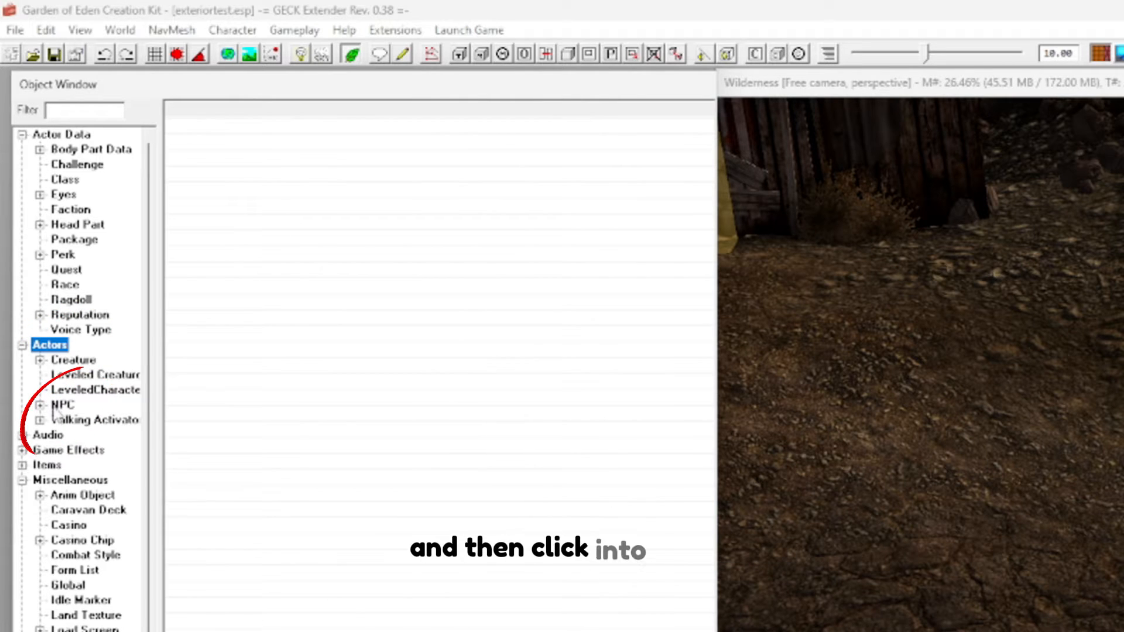
{"action": "left_click", "coordinate": [61, 406]}
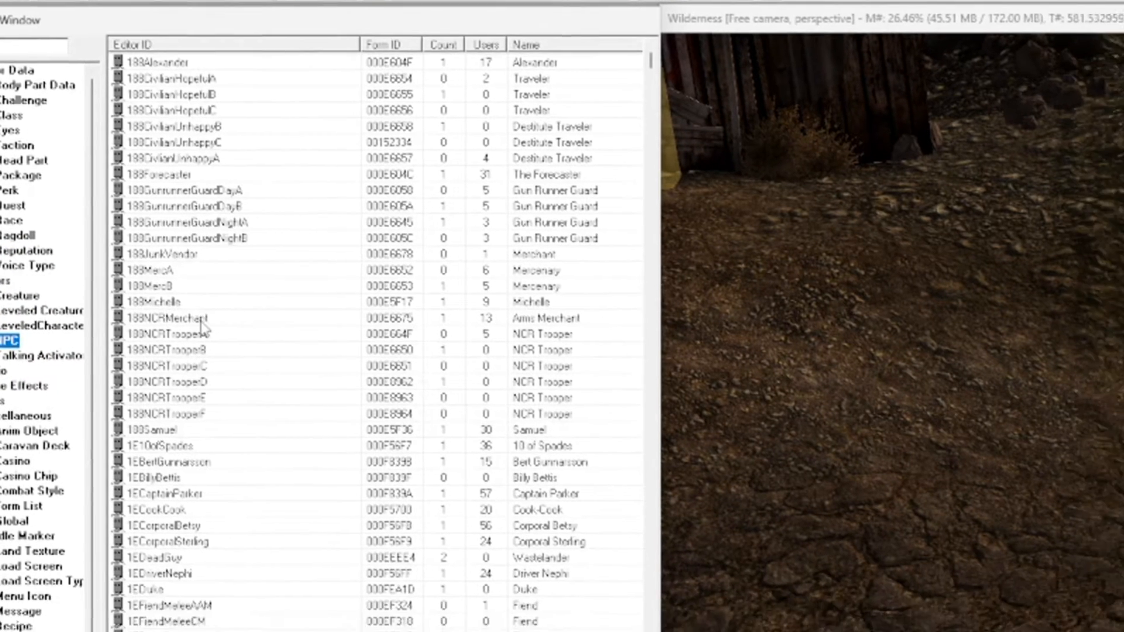
{"action": "scroll", "coordinate": [462, 134], "scroll_direction": "down", "scroll_amount": 8}
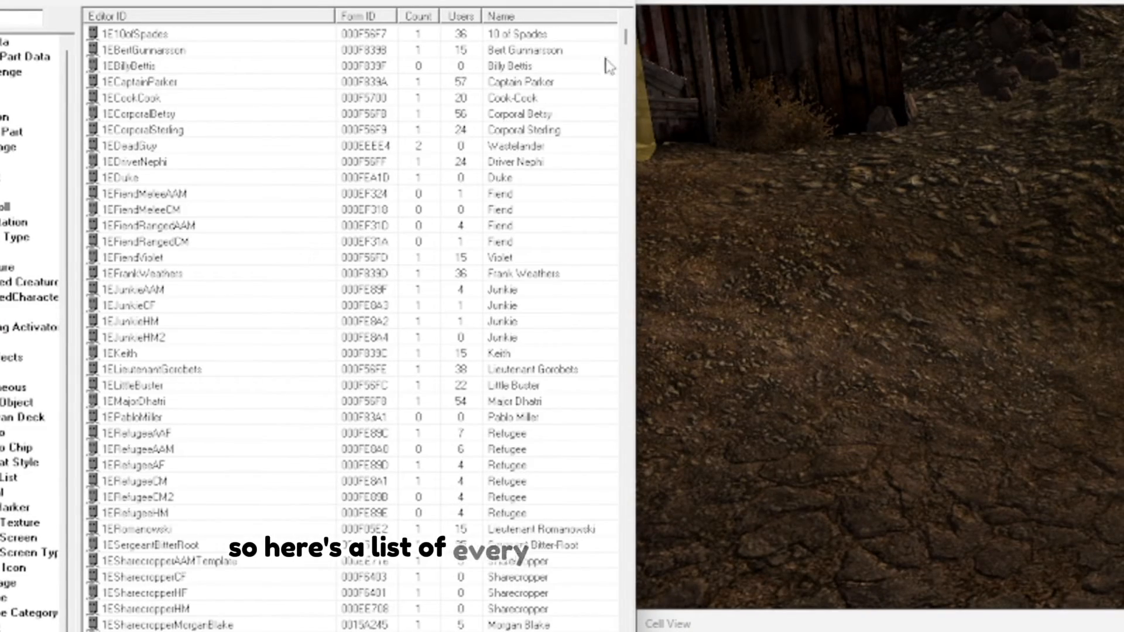
{"action": "mouse_move", "coordinate": [624, 38]}
{"action": "left_mouse_down"}
{"action": "mouse_move", "coordinate": [618, 542]}
{"action": "mouse_move", "coordinate": [620, 445]}
{"action": "mouse_move", "coordinate": [656, 244]}
{"action": "mouse_move", "coordinate": [626, 29]}
{"action": "left_mouse_up"}
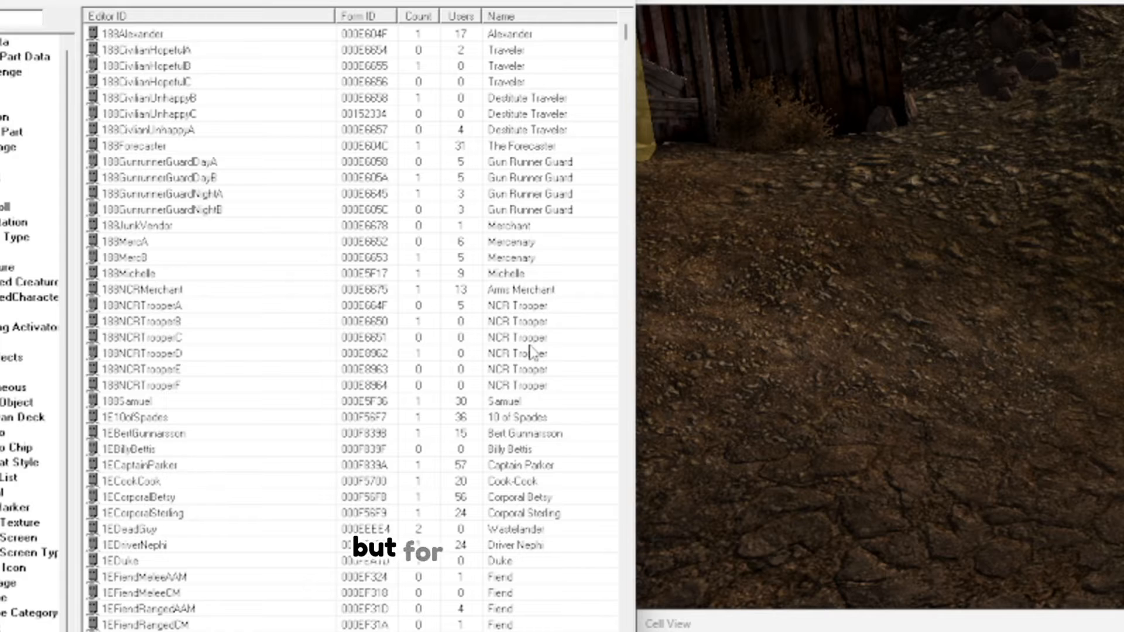
{"action": "scroll", "coordinate": [296, 372], "scroll_direction": "down", "scroll_amount": 6}
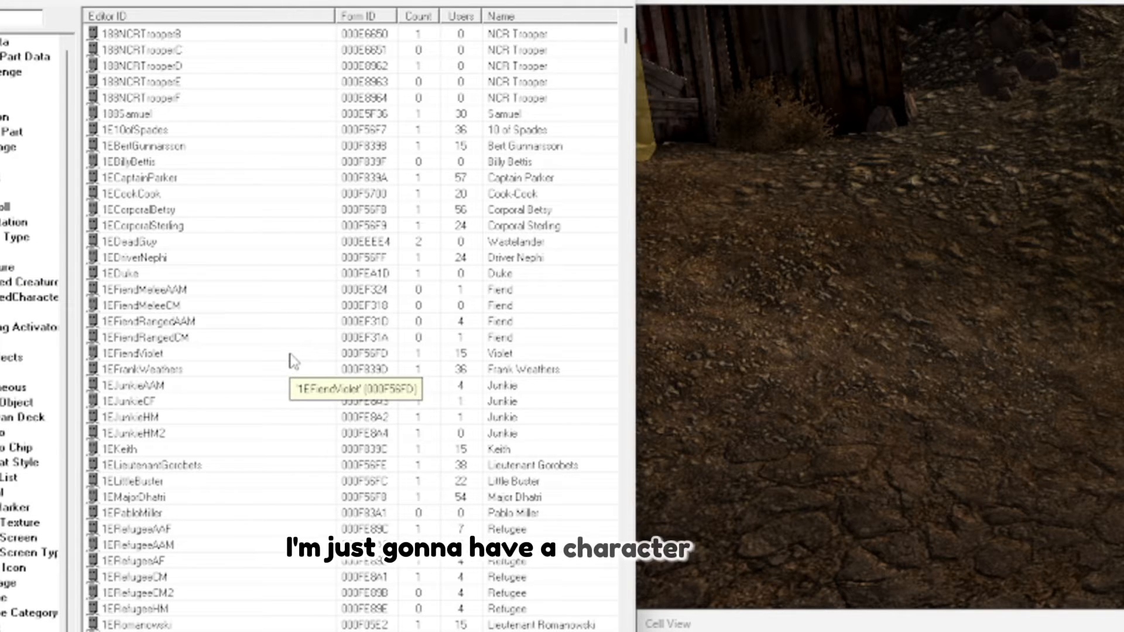
{"action": "scroll", "coordinate": [291, 357], "scroll_direction": "down", "scroll_amount": 6}
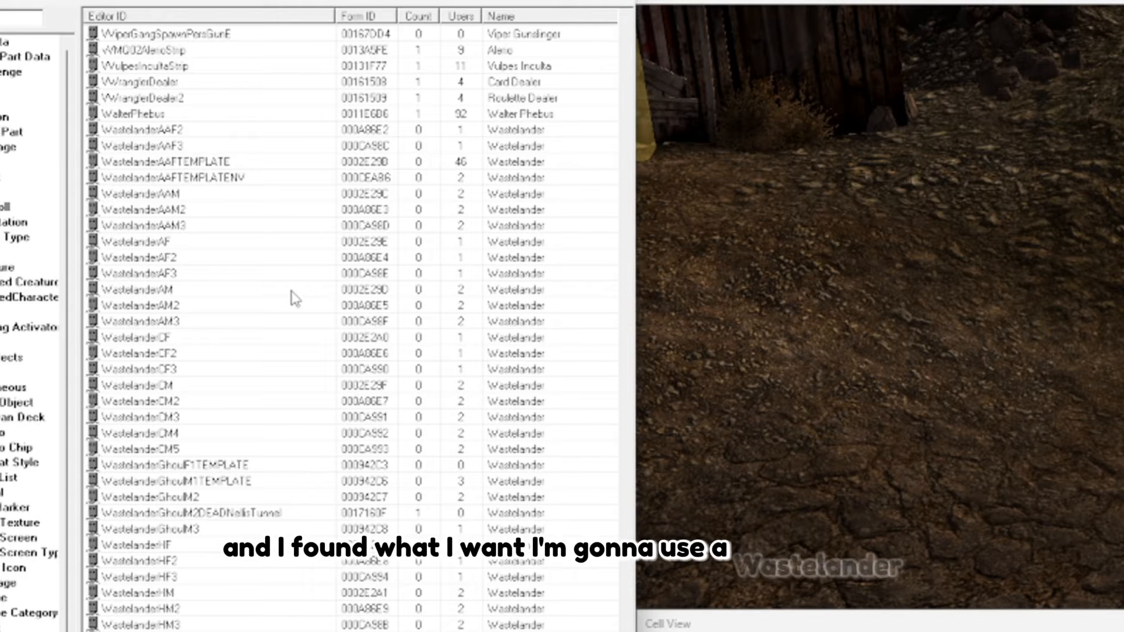
{"action": "left_click", "coordinate": [263, 248]}
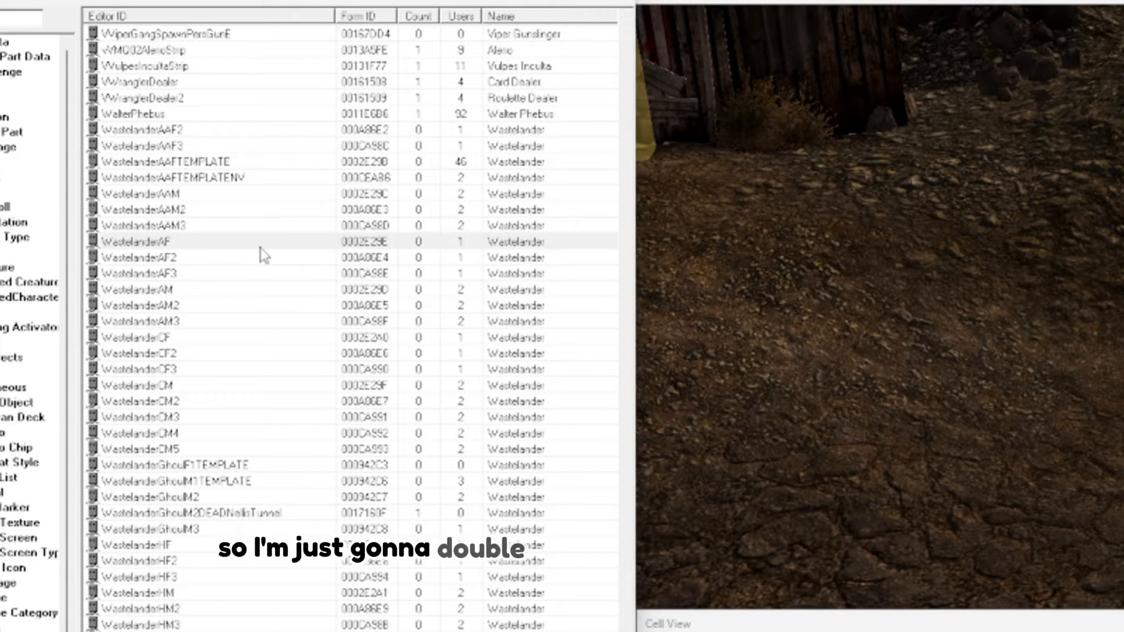
{"action": "left_click", "coordinate": [261, 248]}
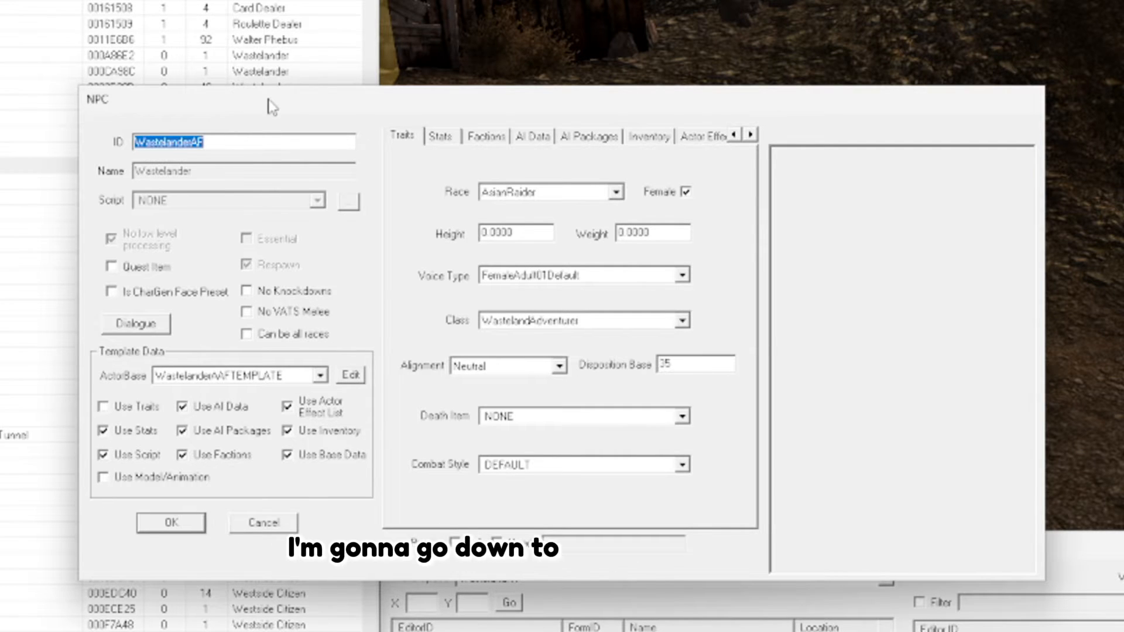
- Preview the character's head and full body, turning the model to face the viewer
{"action": "mouse_move", "coordinate": [272, 107]}
{"action": "left_mouse_down"}
{"action": "mouse_move", "coordinate": [156, 94]}
{"action": "mouse_move", "coordinate": [267, 93]}
{"action": "left_mouse_up"}
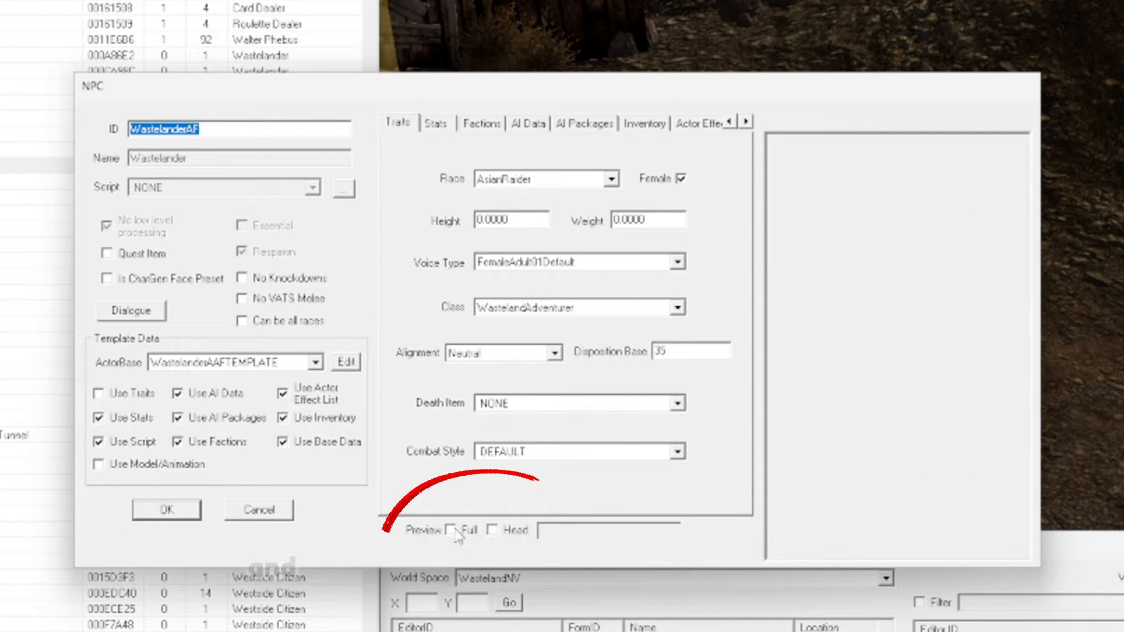
{"action": "left_click", "coordinate": [492, 530]}
{"action": "left_click_drag", "start_coordinate": [890, 434], "coordinate": [755, 440]}
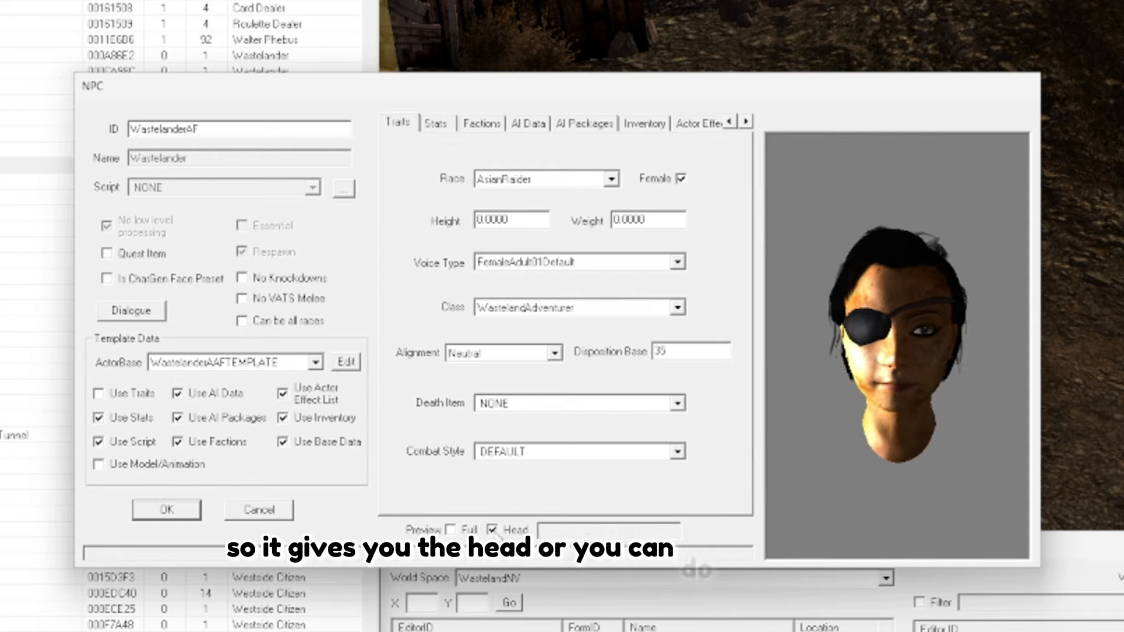
{"action": "left_click", "coordinate": [450, 530]}
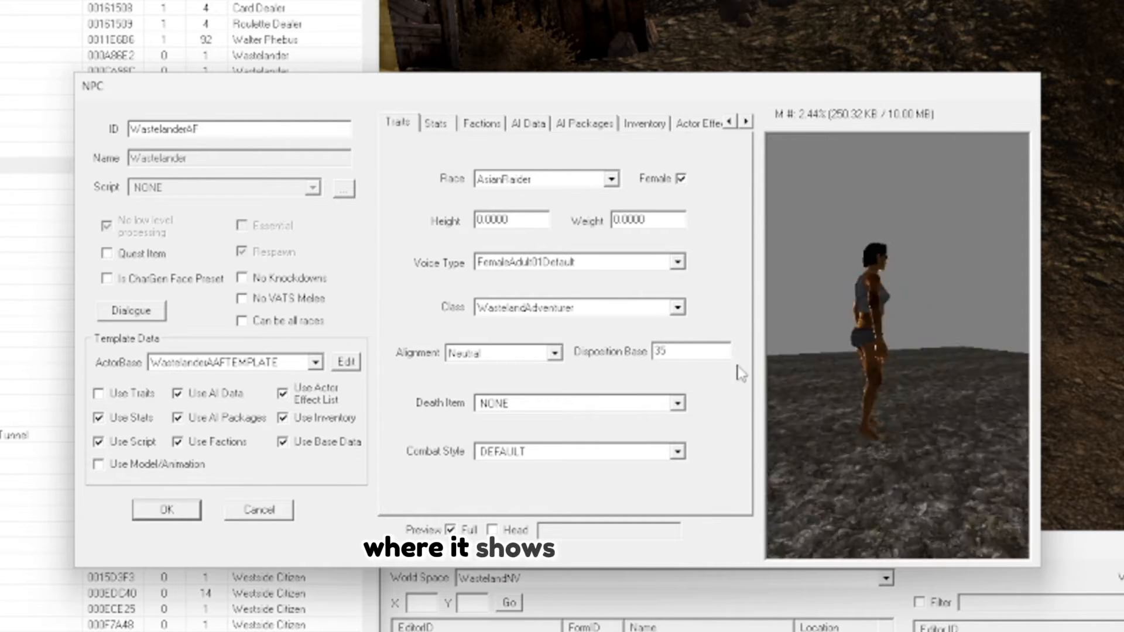
{"action": "mouse_move", "coordinate": [848, 371]}
{"action": "left_mouse_down"}
{"action": "mouse_move", "coordinate": [825, 401]}
{"action": "mouse_move", "coordinate": [802, 393]}
{"action": "mouse_move", "coordinate": [813, 382]}
{"action": "mouse_move", "coordinate": [956, 381]}
{"action": "mouse_move", "coordinate": [668, 352]}
{"action": "mouse_move", "coordinate": [828, 378]}
{"action": "left_mouse_up"}
{"action": "scroll", "coordinate": [814, 382], "scroll_direction": "up", "scroll_amount": 3}
{"action": "scroll", "coordinate": [814, 382], "scroll_direction": "down", "scroll_amount": 3}
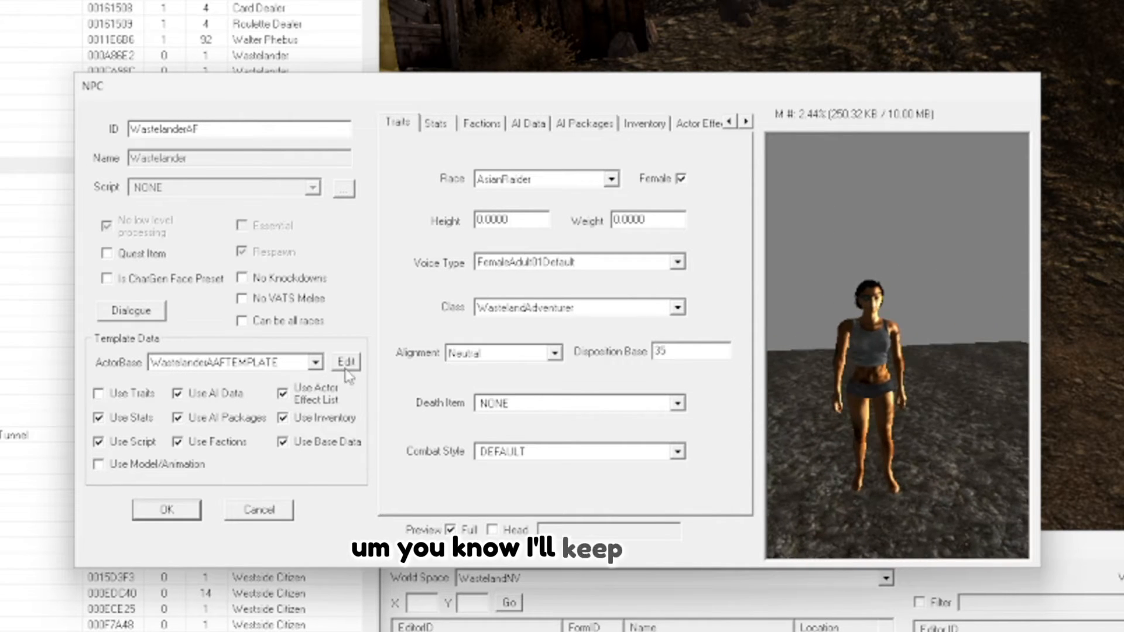
- Change the NPC's ID to TestNPC and save it as a new form
{"action": "double_click", "coordinate": [199, 131]}
{"action": "left_click", "coordinate": [300, 132]}
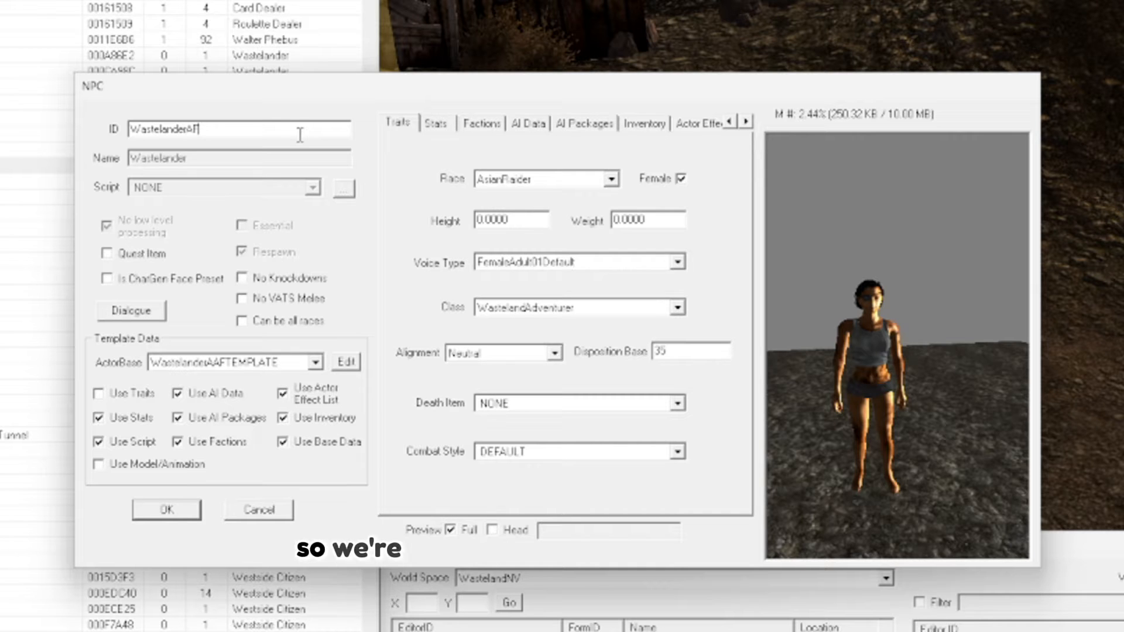
{"action": "double_click", "coordinate": [299, 135]}
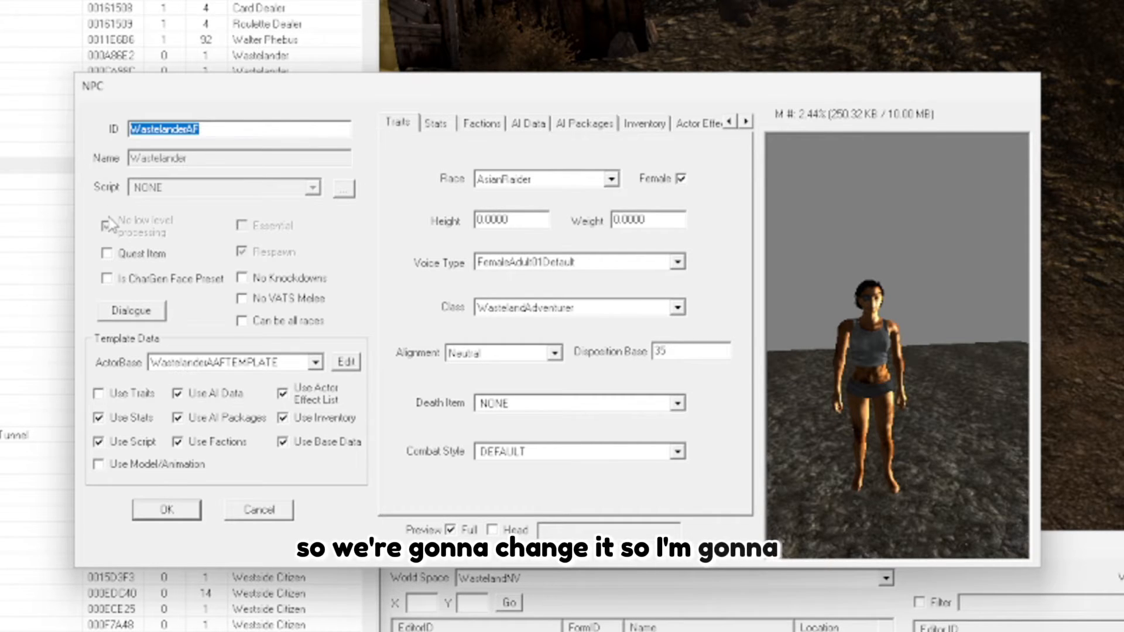
{"action": "key", "text": "BackSpace"}
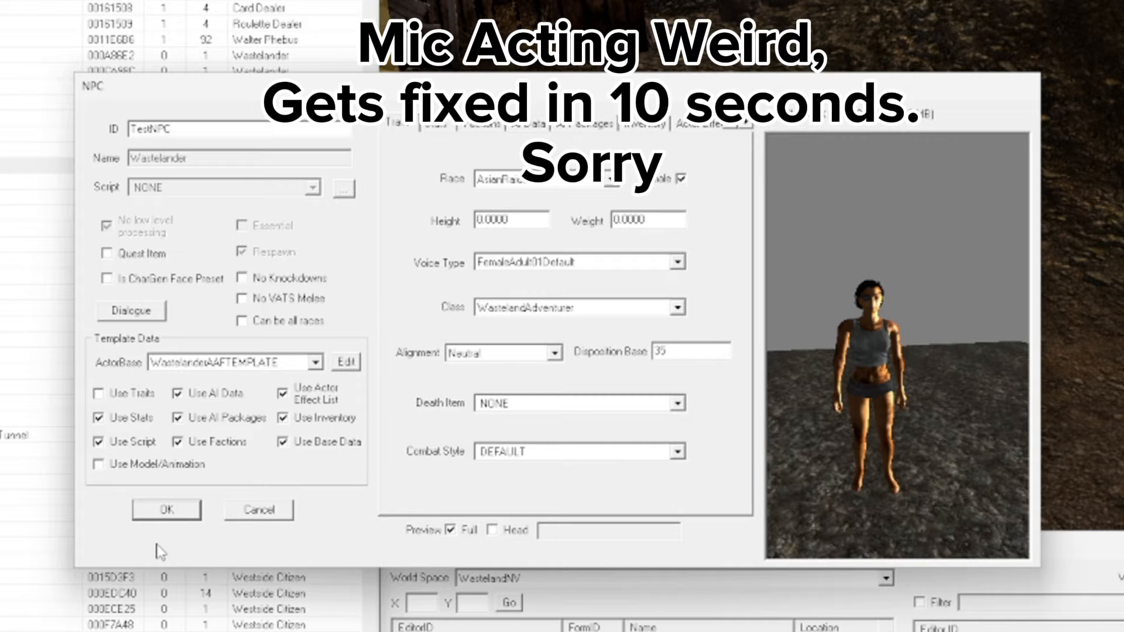
{"action": "key", "text": "Return"}
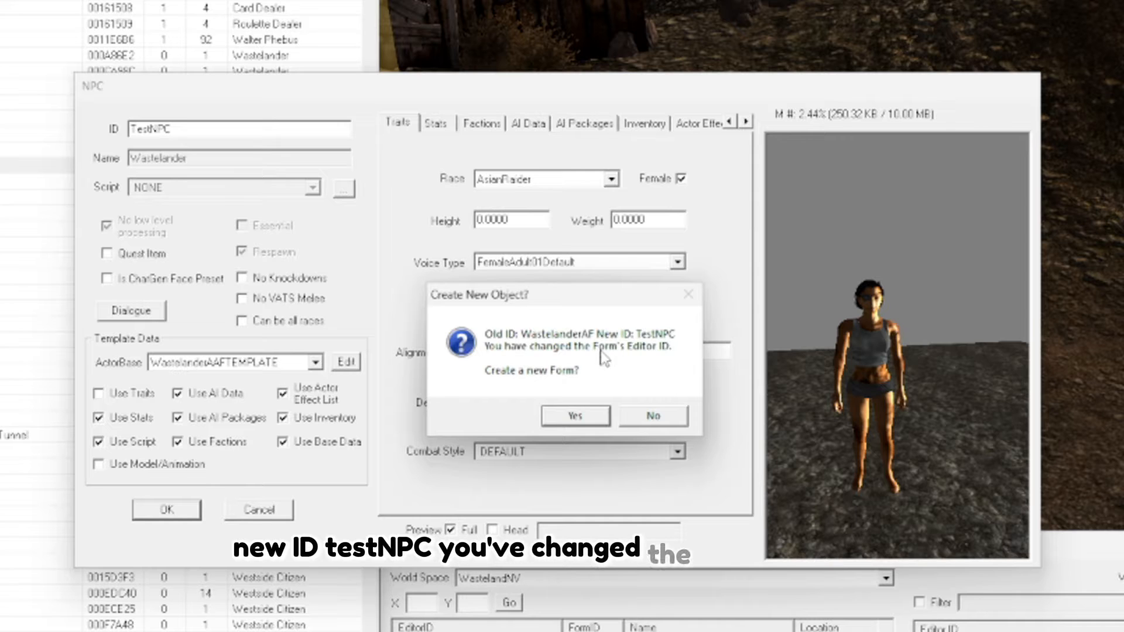
{"action": "left_click", "coordinate": [577, 424]}
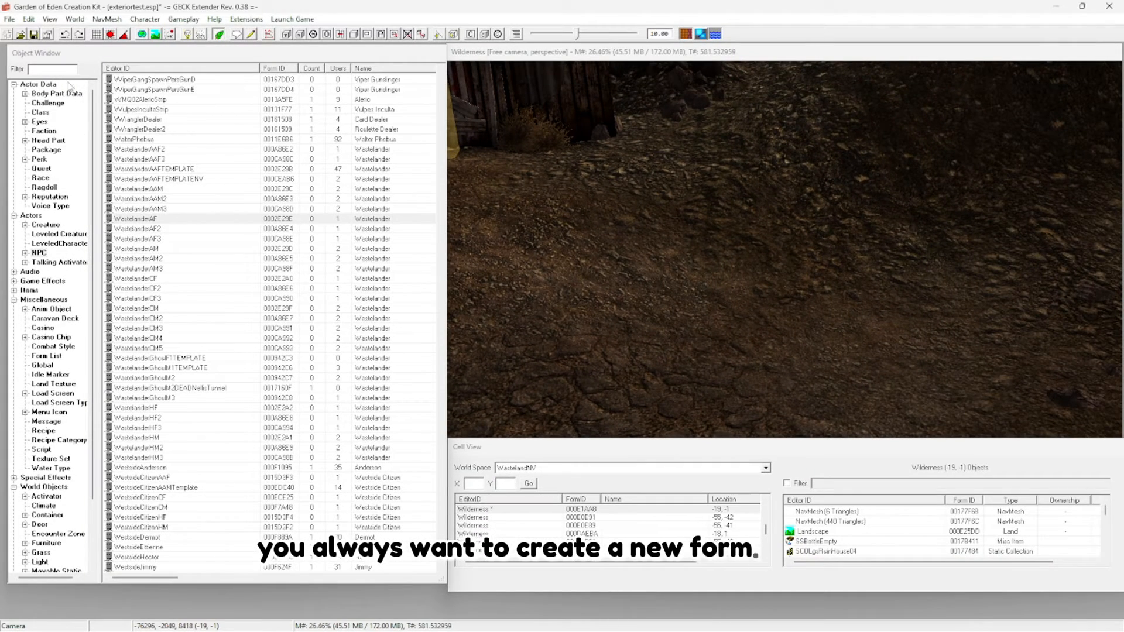
- Filter the object list by "test" and open the TestNPC record for editing
{"action": "left_click", "coordinate": [62, 69]}
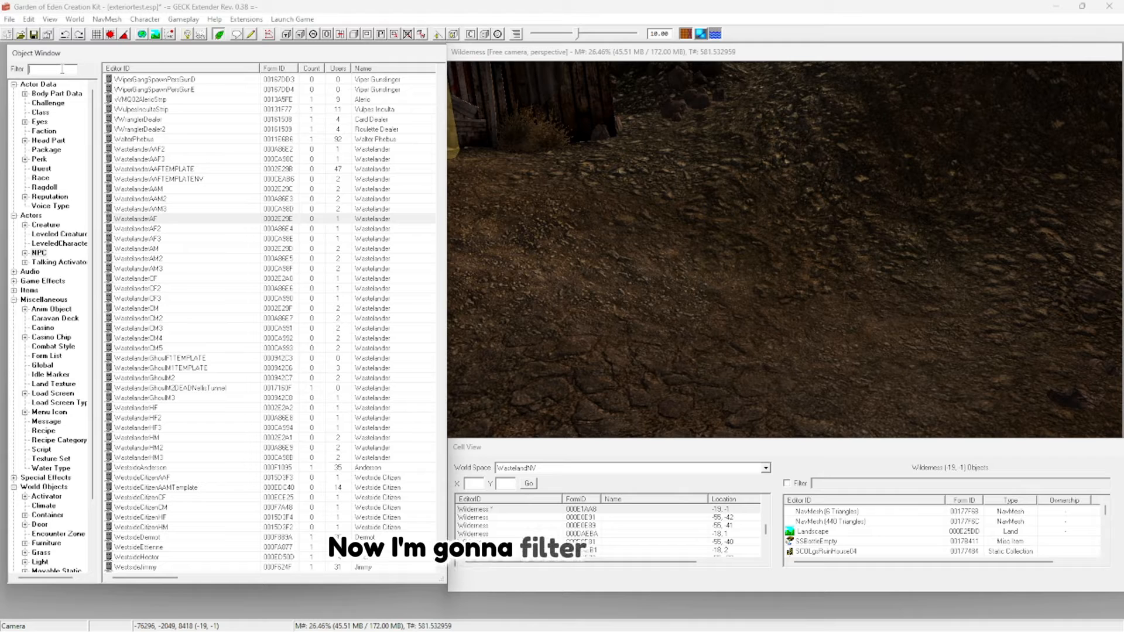
{"action": "type", "text": "test"}
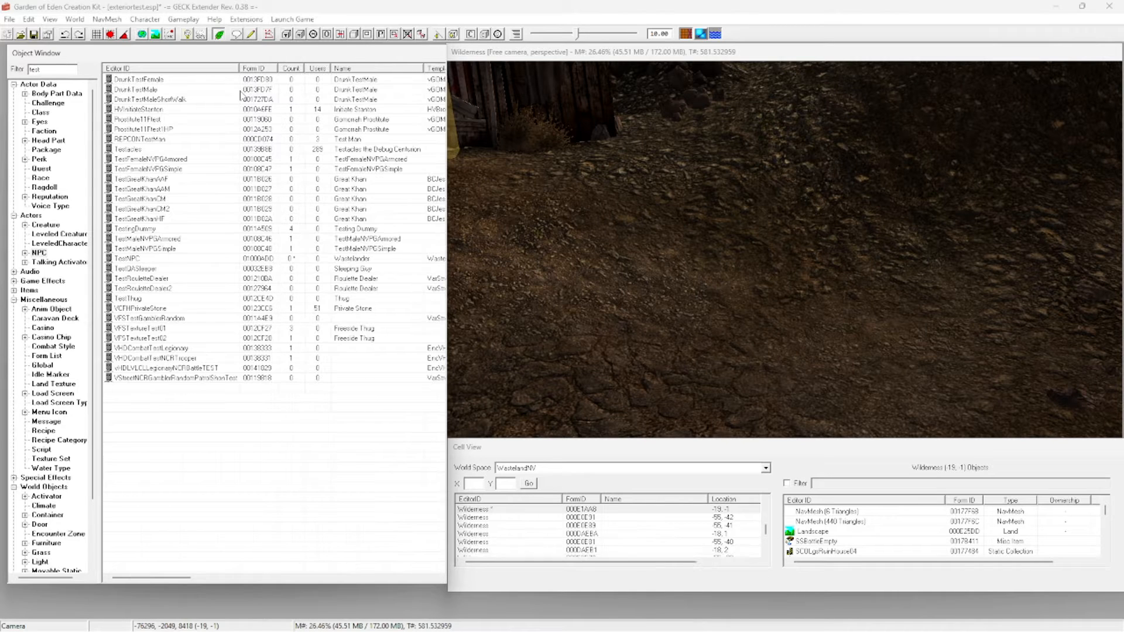
{"action": "left_click", "coordinate": [127, 259]}
{"action": "right_click", "coordinate": [130, 259]}
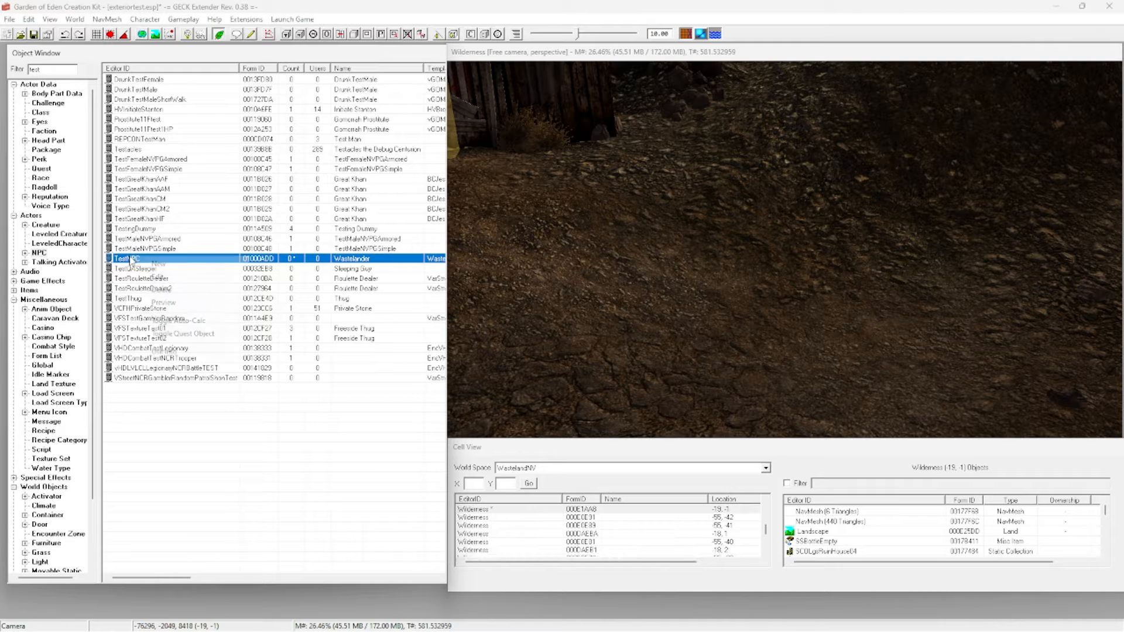
{"action": "left_click", "coordinate": [165, 281]}
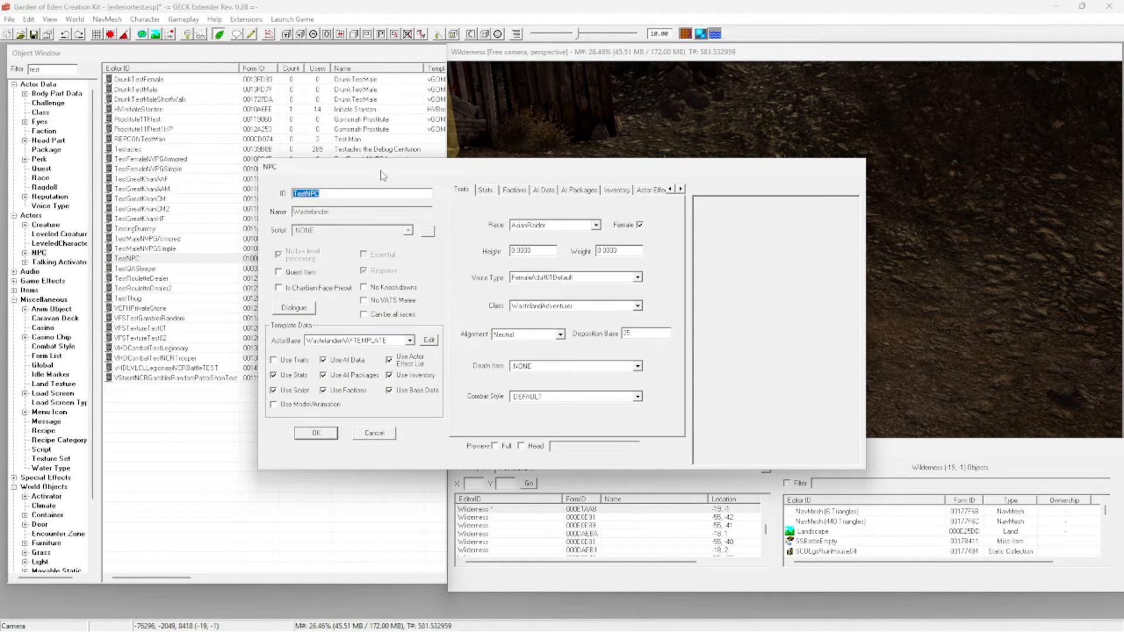
- Show TestNPC's full-body preview and bring the model closer into view
{"action": "left_click", "coordinate": [507, 447]}
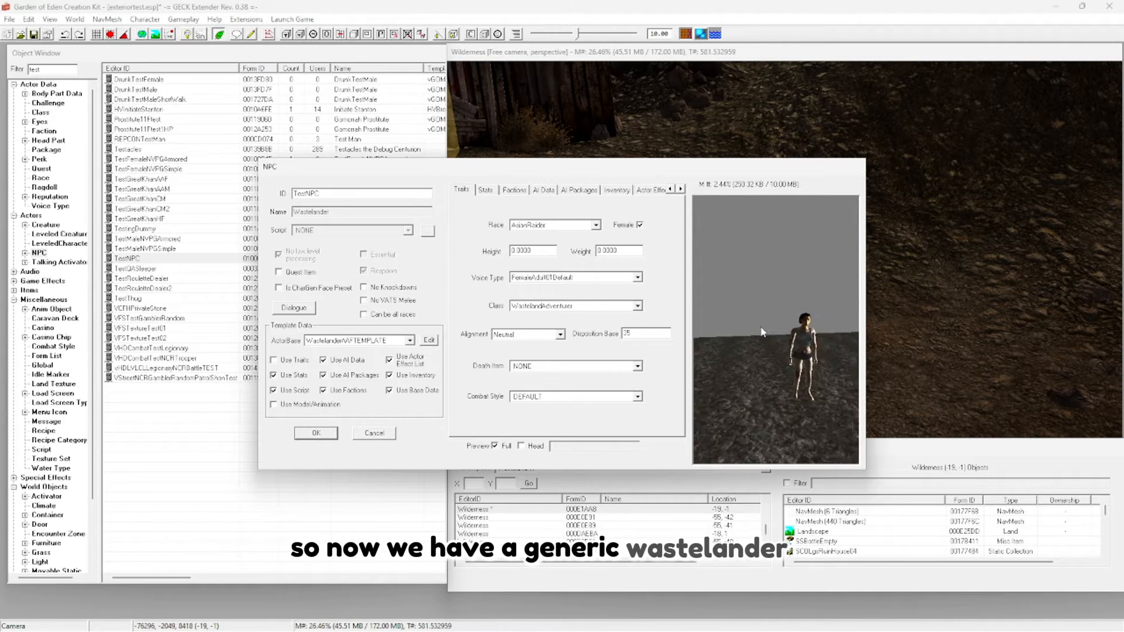
{"action": "middle_click_drag", "start_coordinate": [757, 332], "coordinate": [735, 331]}
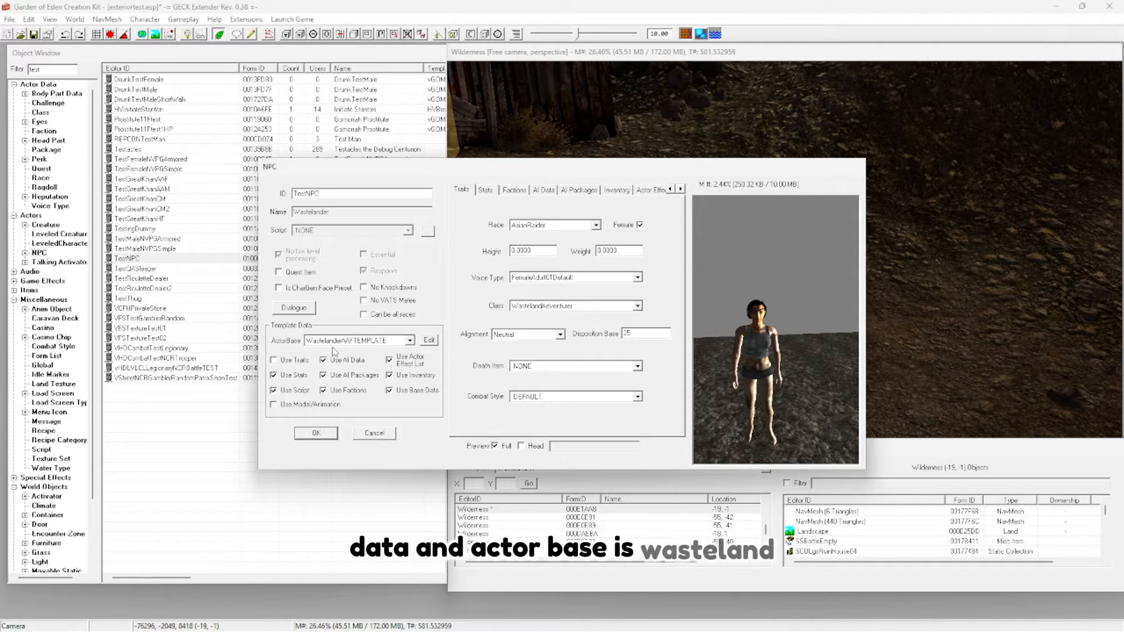
- Browse the ActorBase templates while keeping the WastelanderAAFTEMPLATE choice, and switch Use Inventory off and back on
{"action": "left_click", "coordinate": [363, 342]}
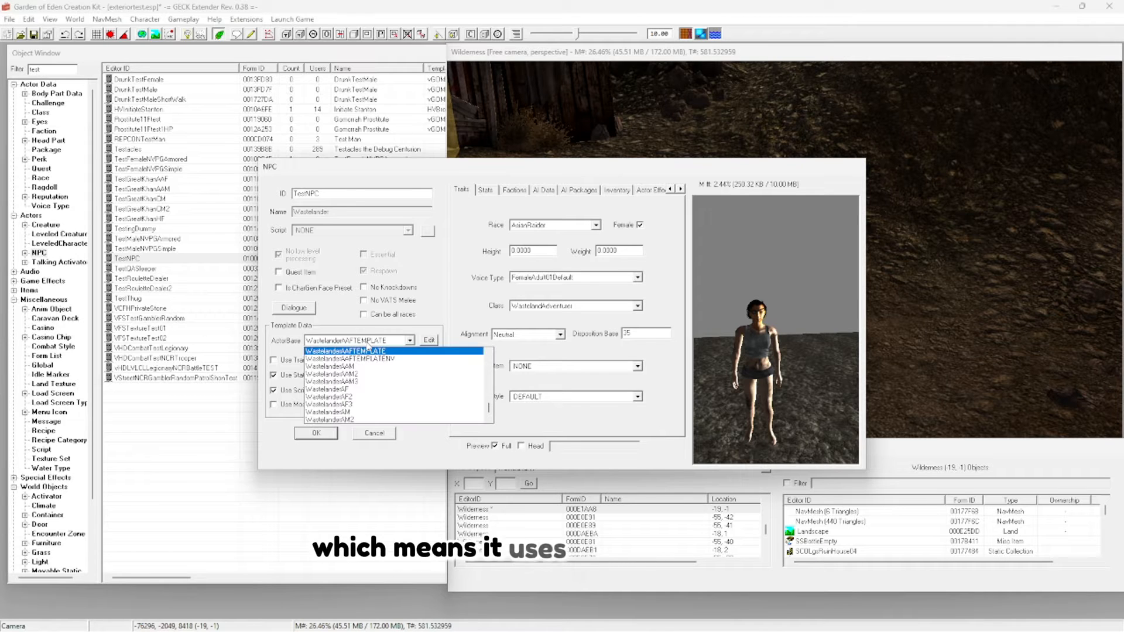
{"action": "left_click_drag", "start_coordinate": [490, 414], "coordinate": [485, 376]}
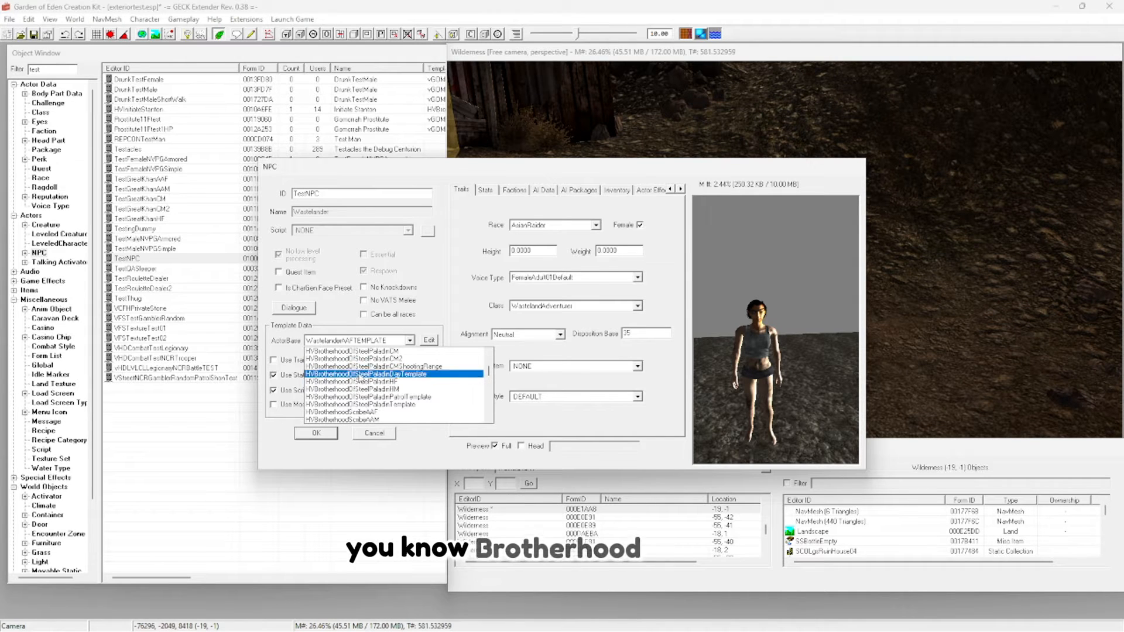
{"action": "left_click", "coordinate": [349, 343]}
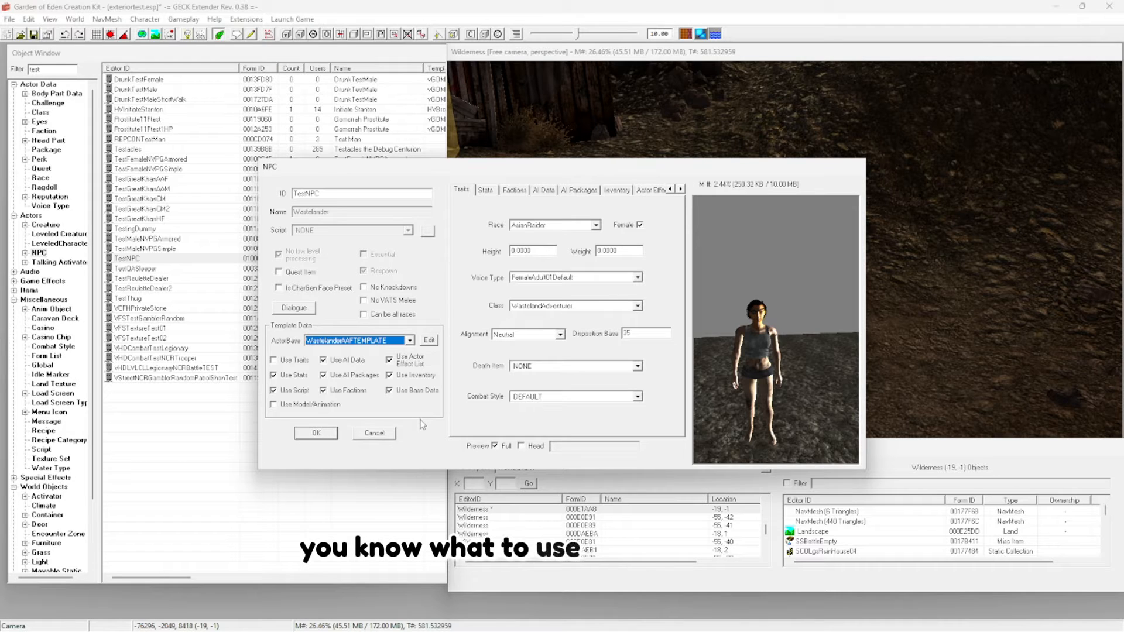
{"action": "left_click", "coordinate": [390, 377]}
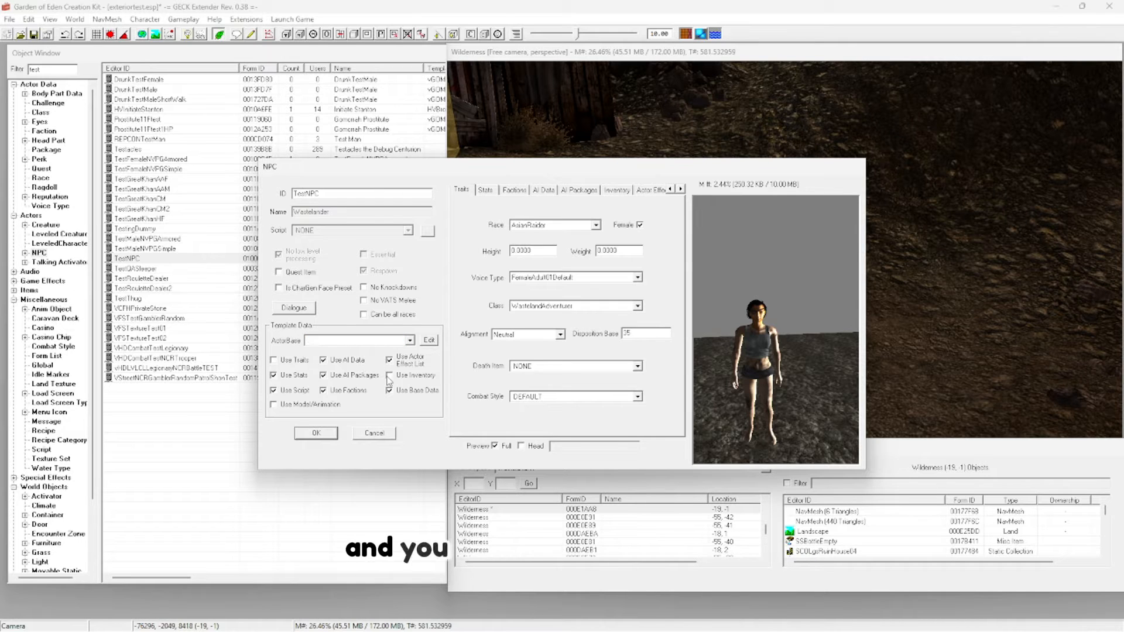
{"action": "left_click", "coordinate": [390, 377]}
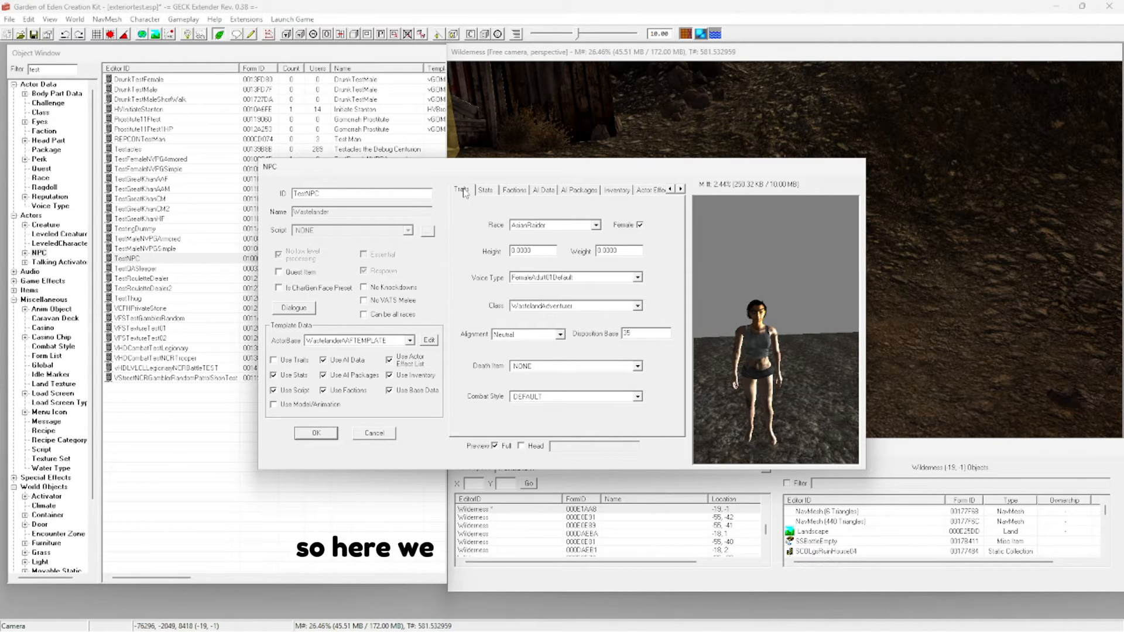
- Zoom the preview in on the face and try the Hispanic, Ghoul and AsianOldAged races on the character
{"action": "left_click", "coordinate": [486, 191]}
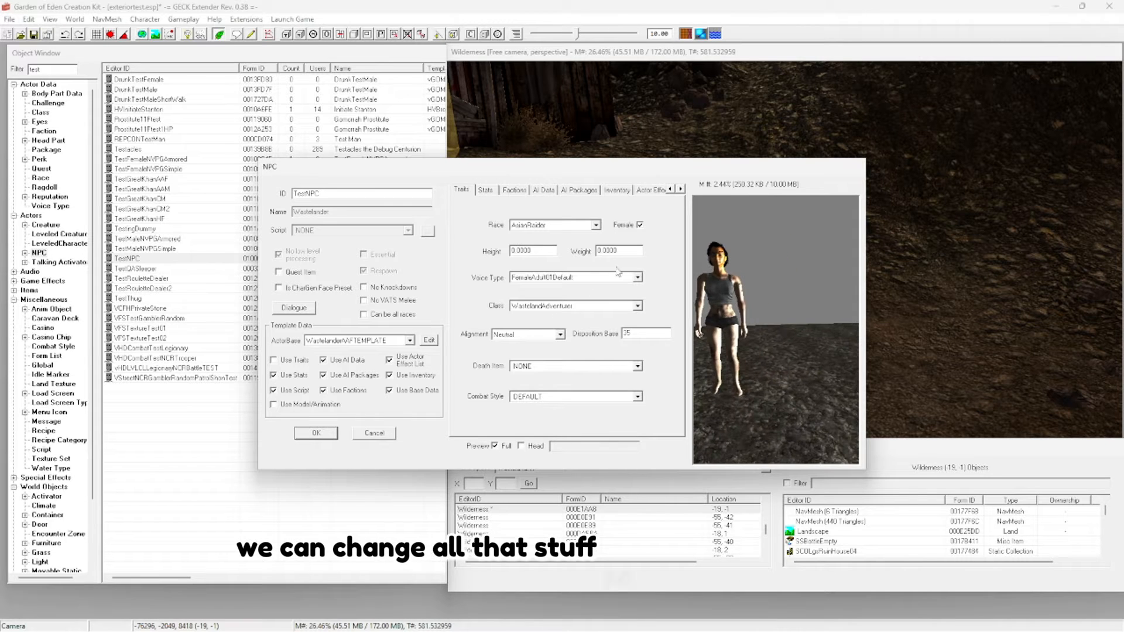
{"action": "scroll", "coordinate": [723, 309], "scroll_direction": "up", "scroll_amount": 5}
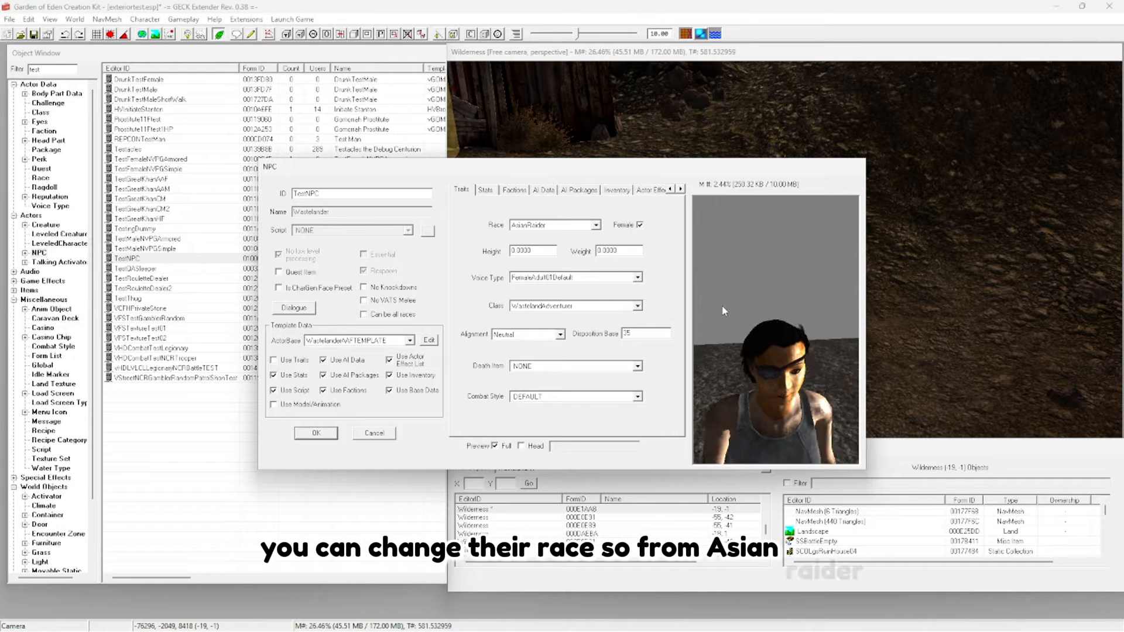
{"action": "left_click", "coordinate": [596, 225]}
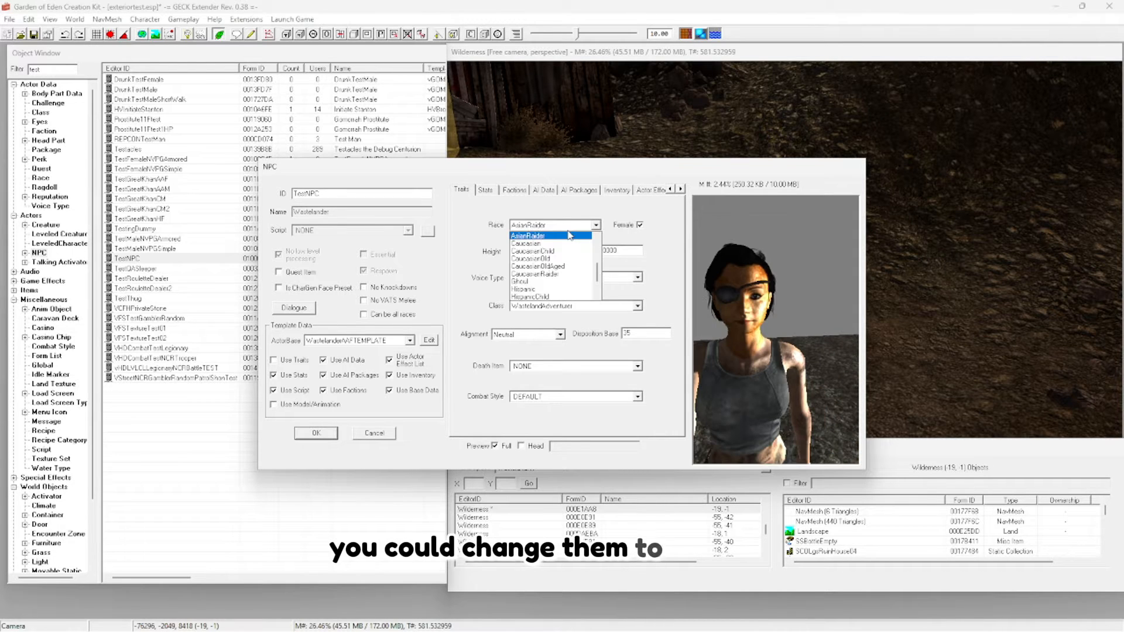
{"action": "left_click", "coordinate": [531, 289]}
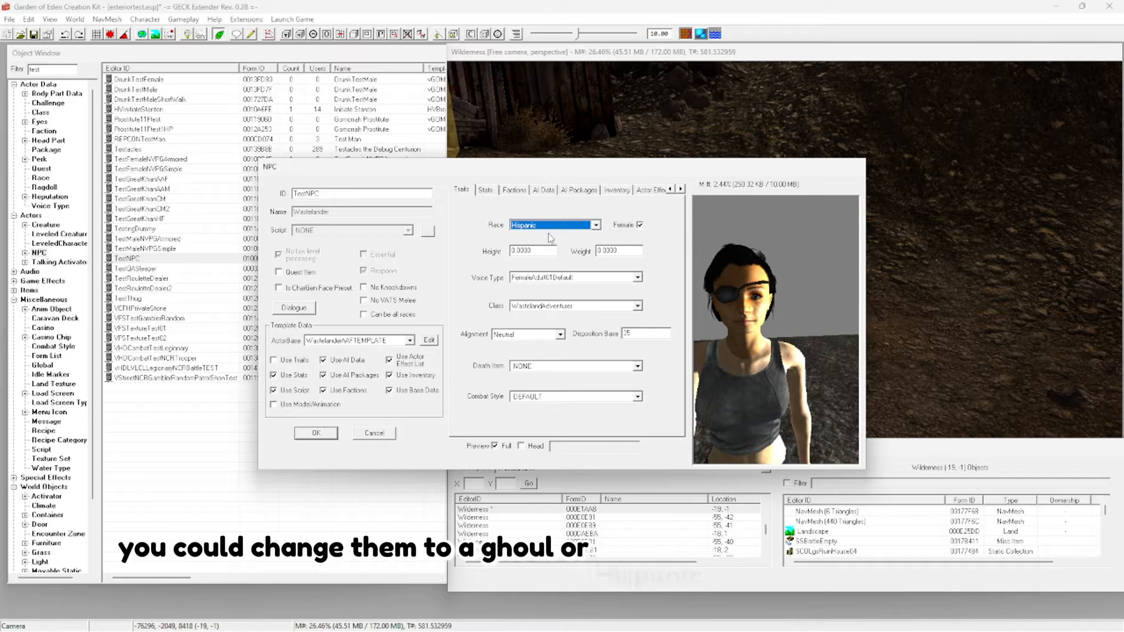
{"action": "left_click", "coordinate": [550, 226]}
{"action": "left_click", "coordinate": [544, 256]}
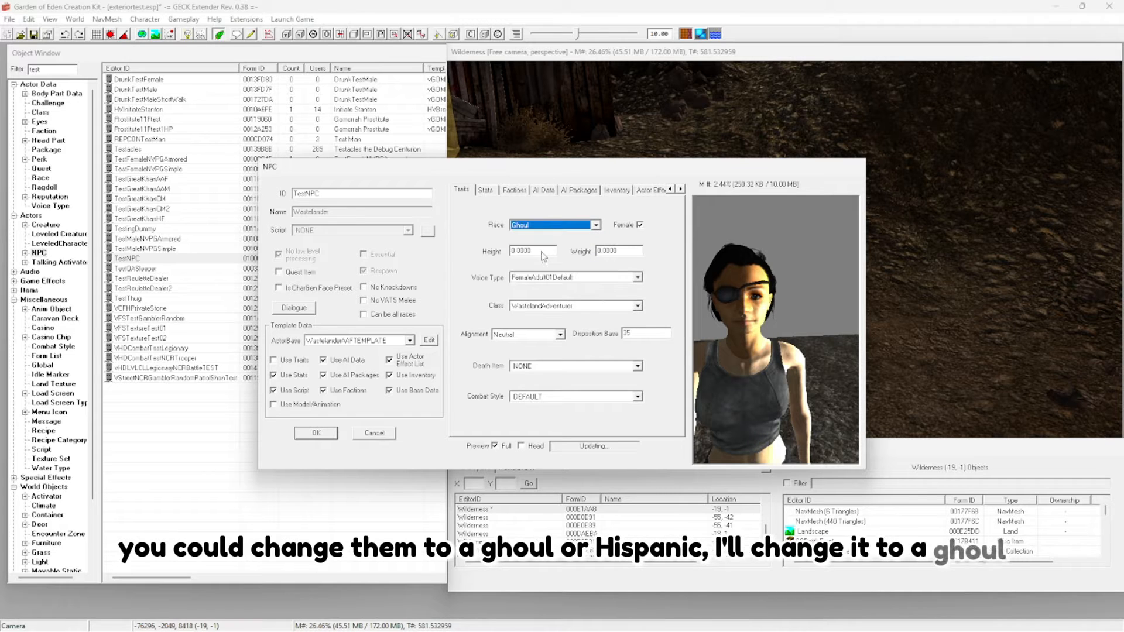
{"action": "left_click", "coordinate": [545, 226]}
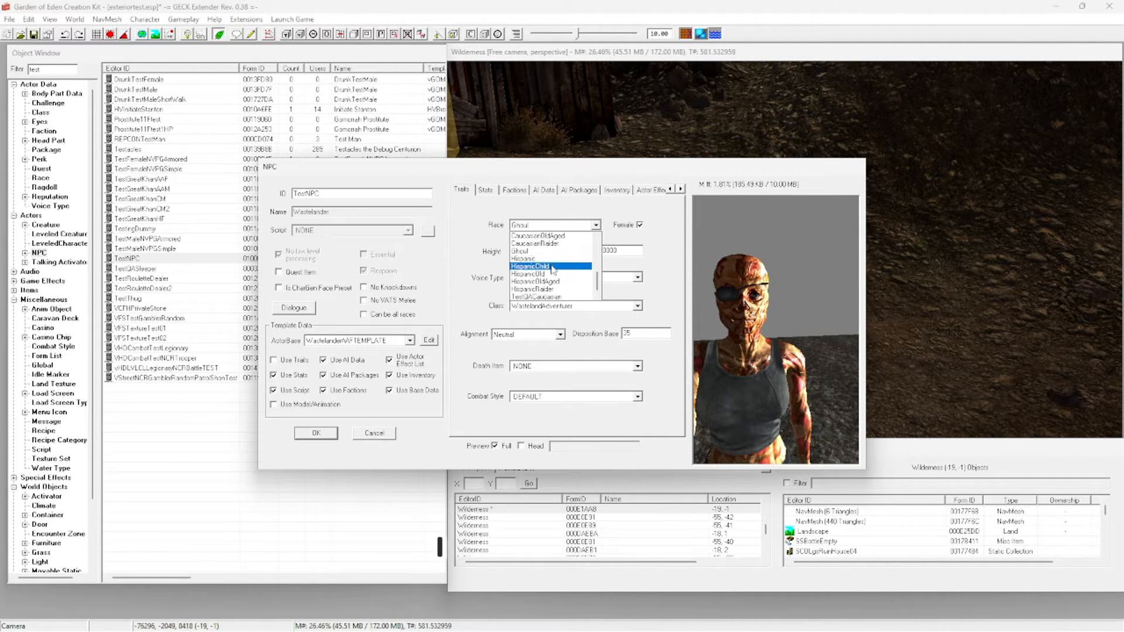
{"action": "scroll", "coordinate": [538, 274], "scroll_direction": "up", "scroll_amount": 3}
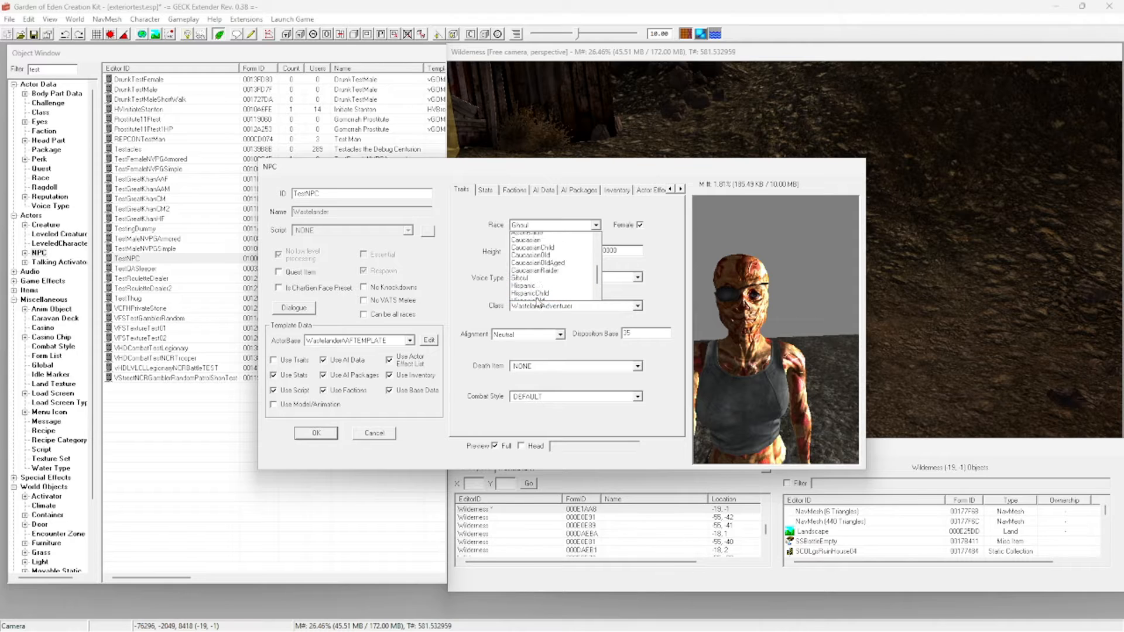
{"action": "left_click", "coordinate": [535, 267]}
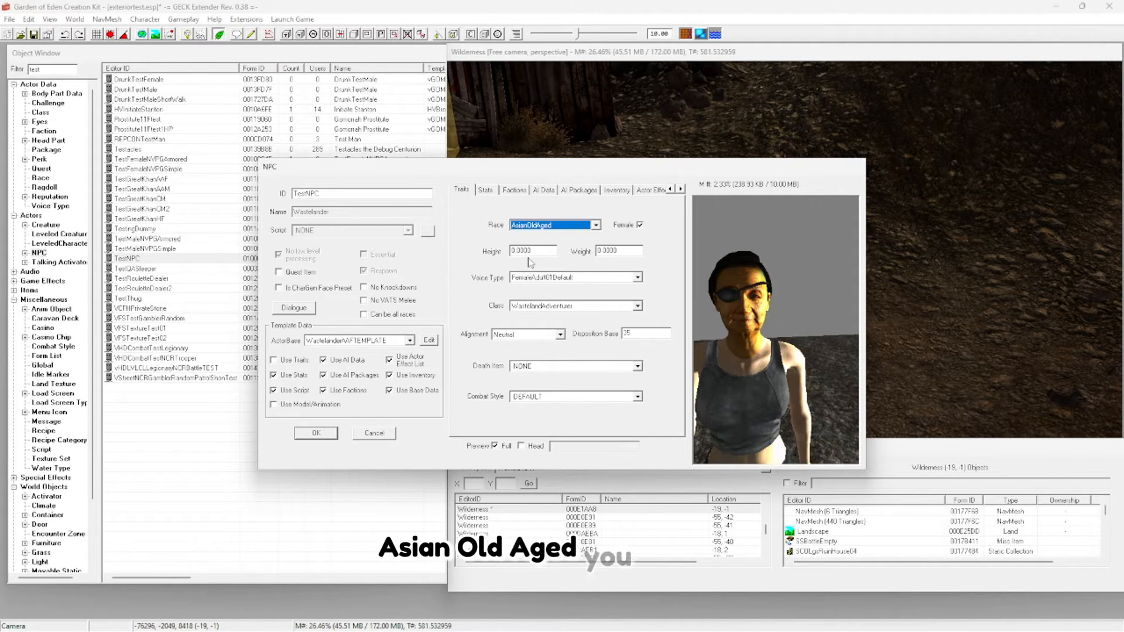
- Set the character's race to Ghoul
{"action": "left_click", "coordinate": [533, 225]}
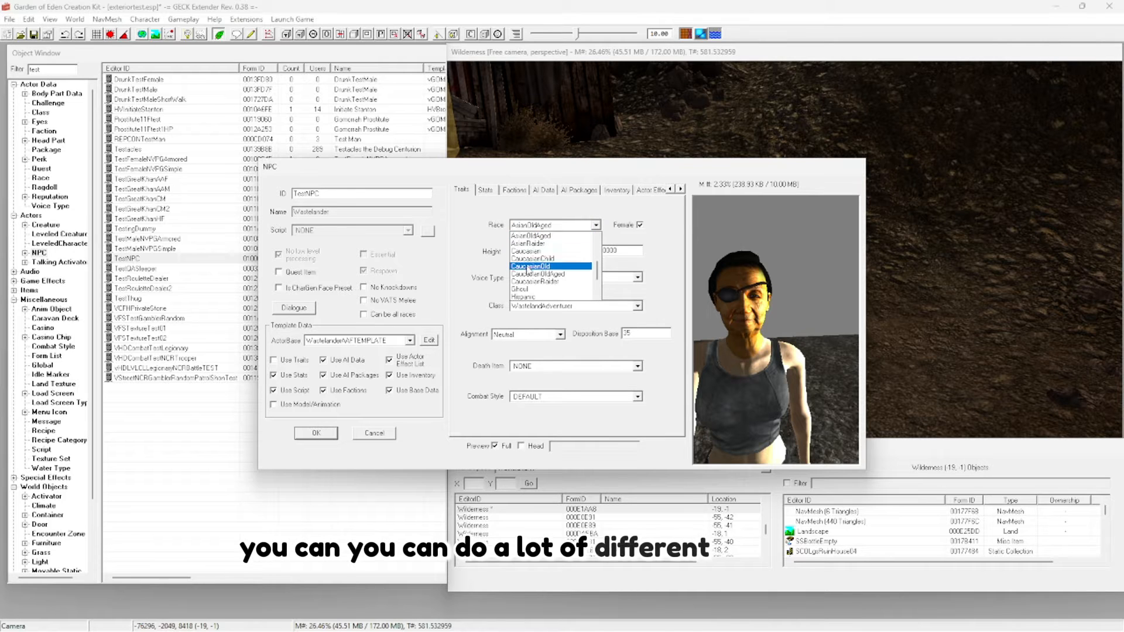
{"action": "scroll", "coordinate": [525, 284], "scroll_direction": "down", "scroll_amount": 1}
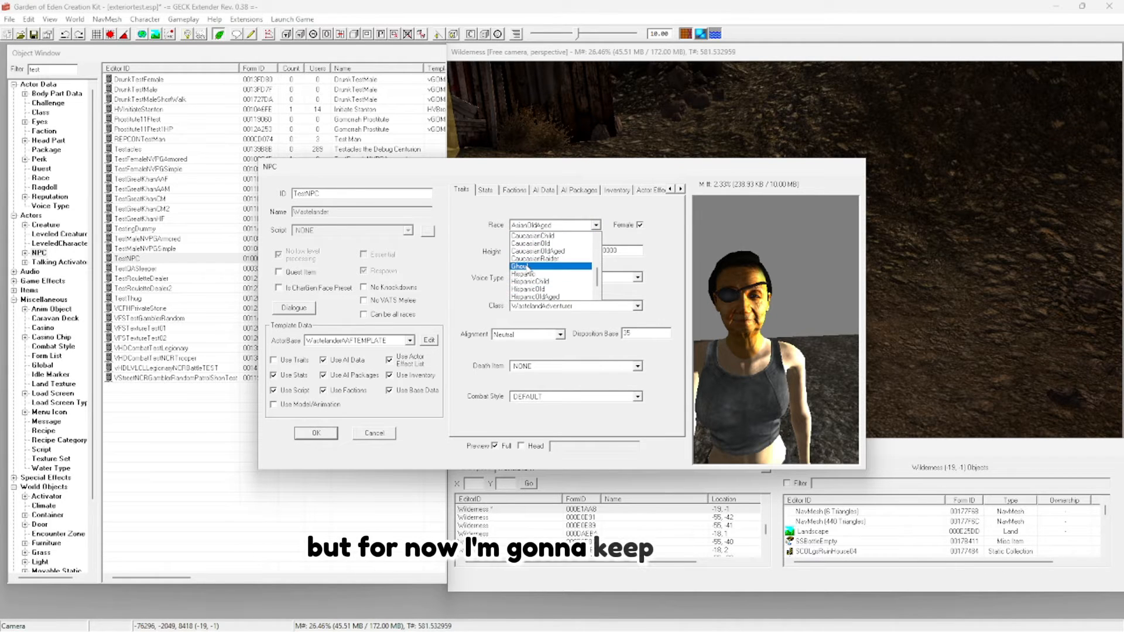
{"action": "left_click", "coordinate": [528, 266]}
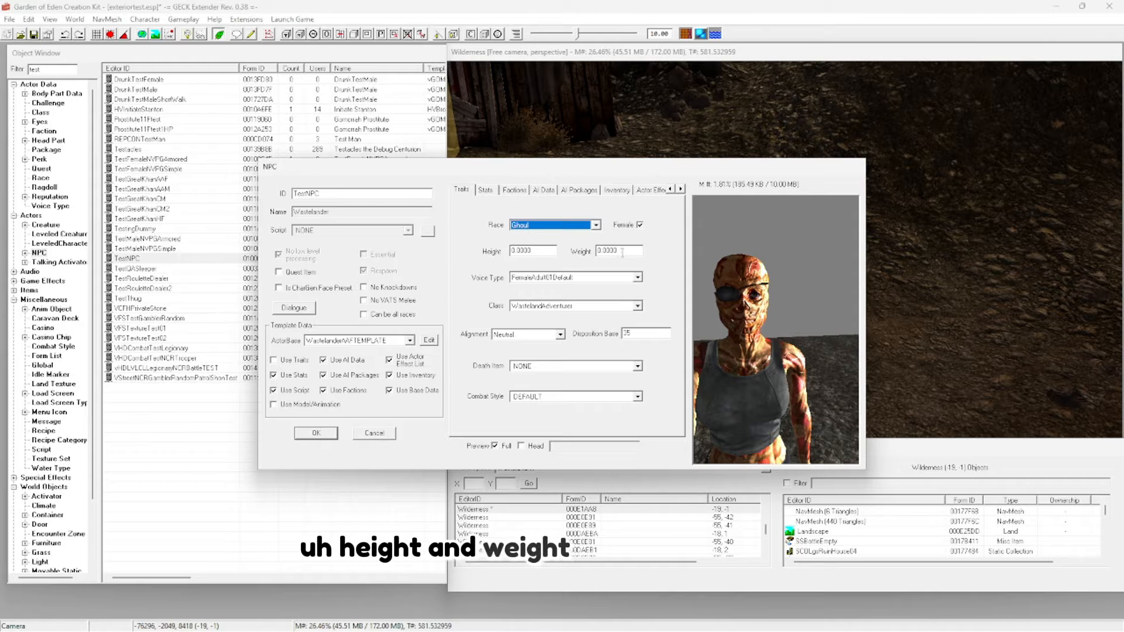
- Try the male version of the character by disabling the Female option, and re-enable it
{"action": "left_click", "coordinate": [555, 250]}
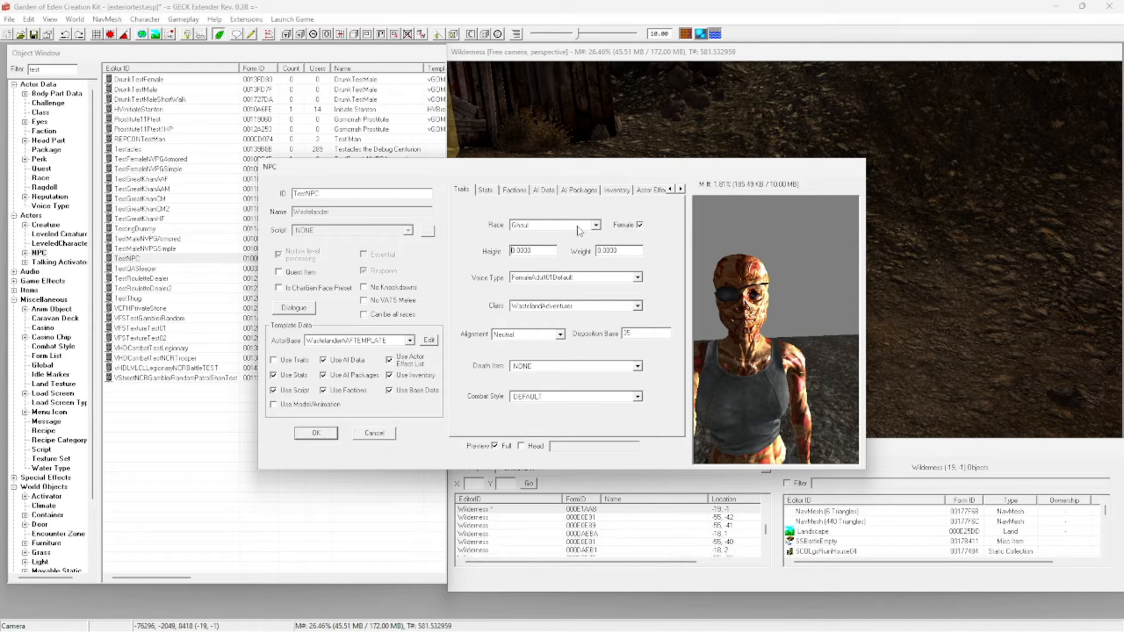
{"action": "left_click", "coordinate": [640, 226]}
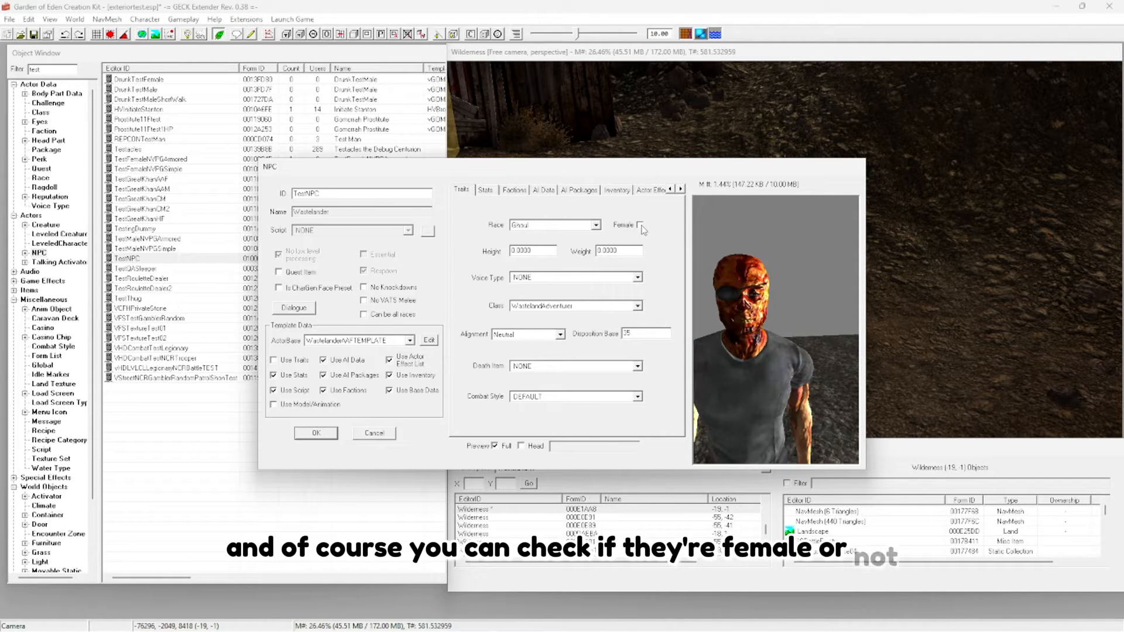
{"action": "left_click", "coordinate": [640, 225]}
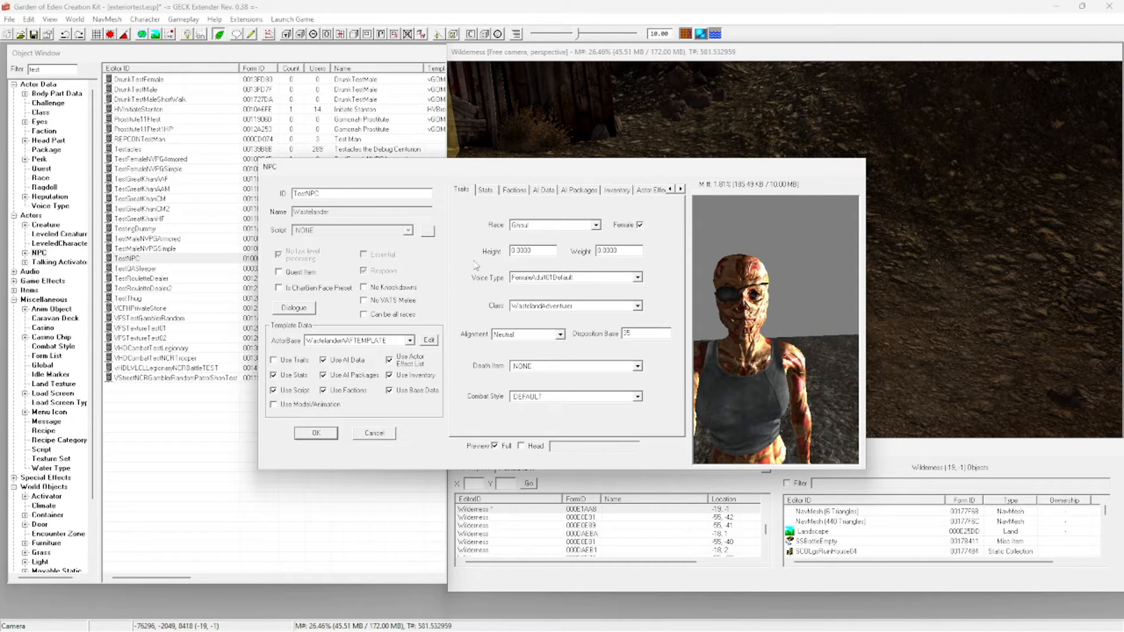
- Set the character's voice type to FemaleGhoul02
{"action": "left_click", "coordinate": [514, 278]}
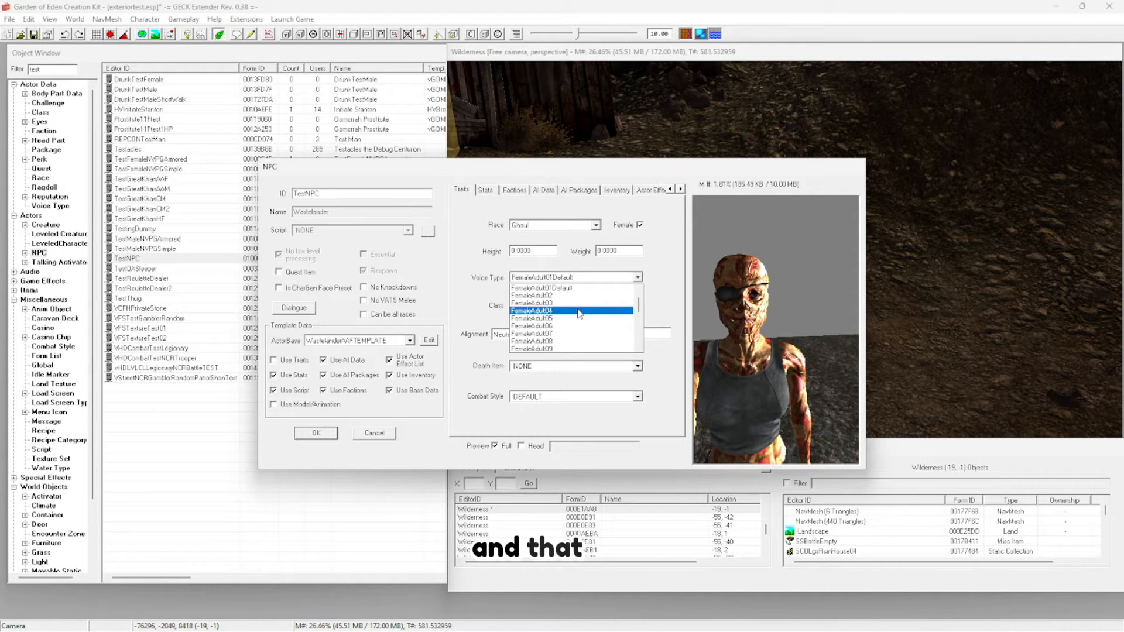
{"action": "left_click", "coordinate": [571, 288]}
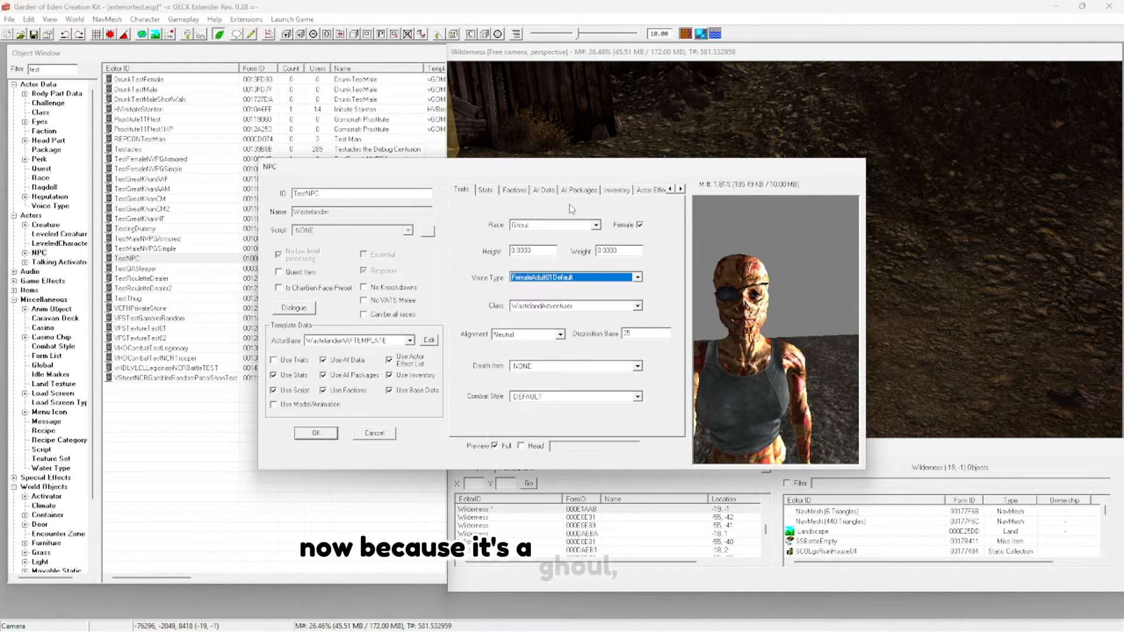
{"action": "left_click", "coordinate": [821, 319]}
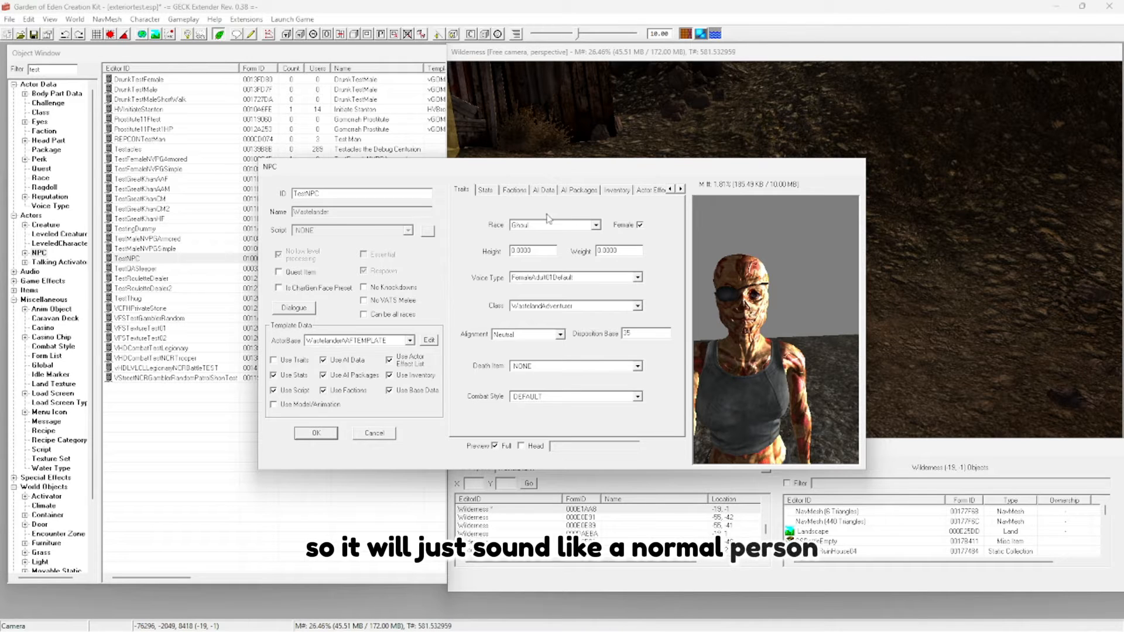
{"action": "left_click", "coordinate": [594, 279]}
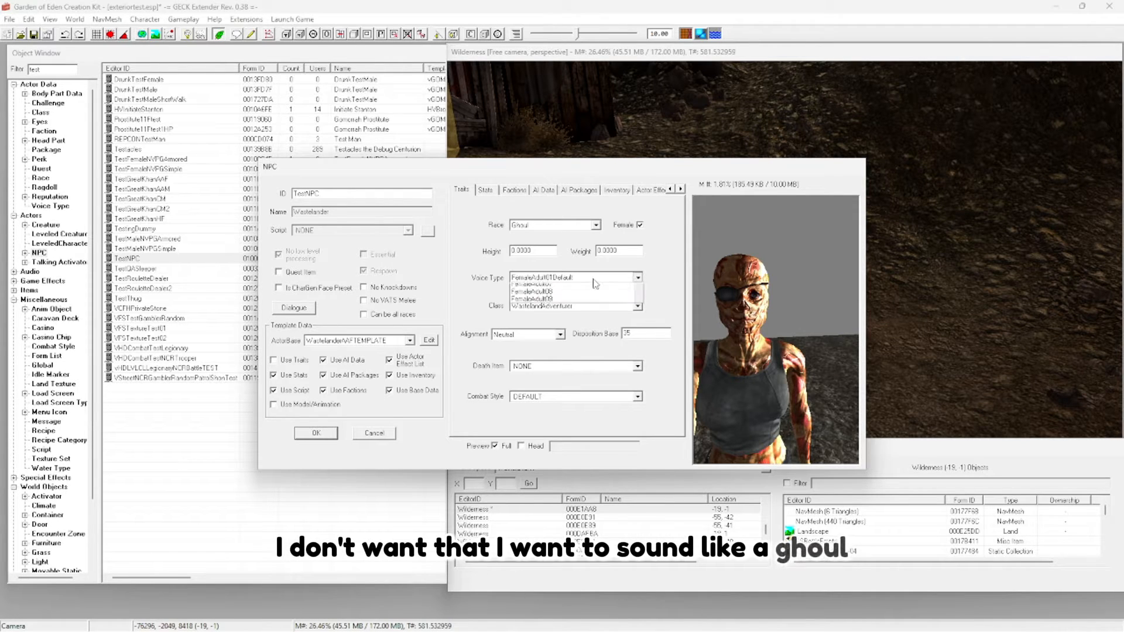
{"action": "scroll", "coordinate": [554, 339], "scroll_direction": "down", "scroll_amount": 3}
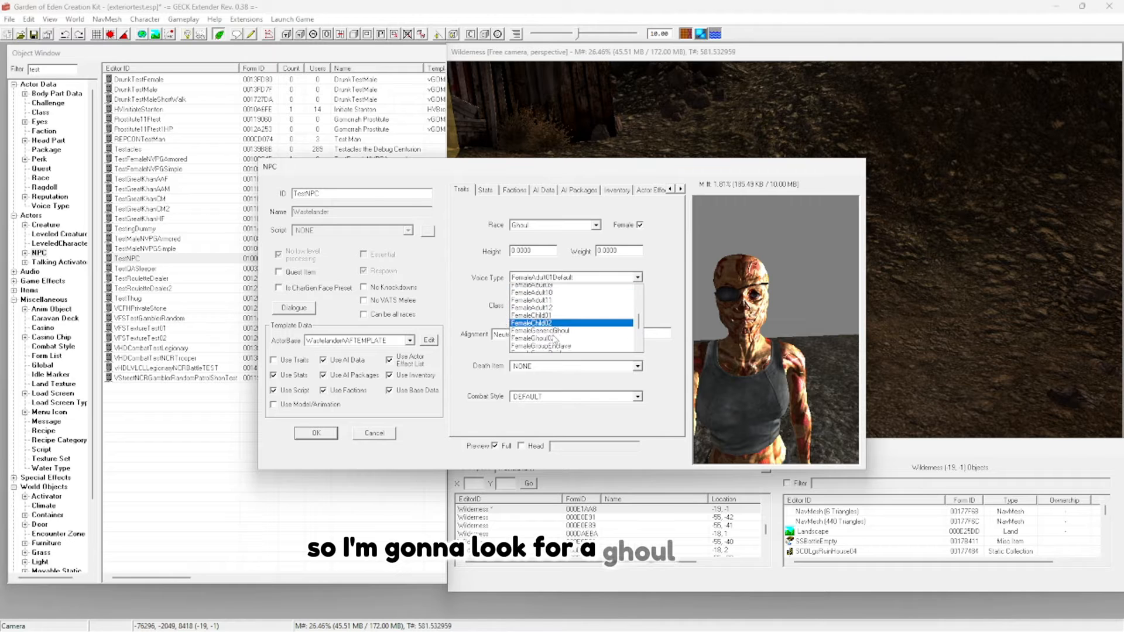
{"action": "scroll", "coordinate": [553, 338], "scroll_direction": "down", "scroll_amount": 2}
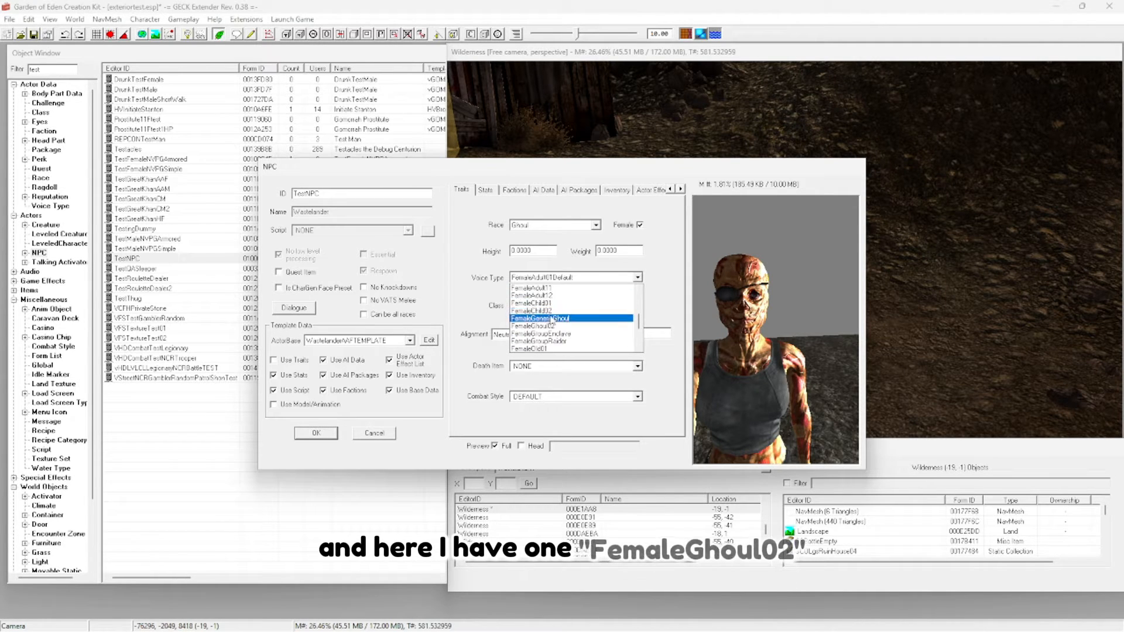
{"action": "left_click", "coordinate": [553, 303]}
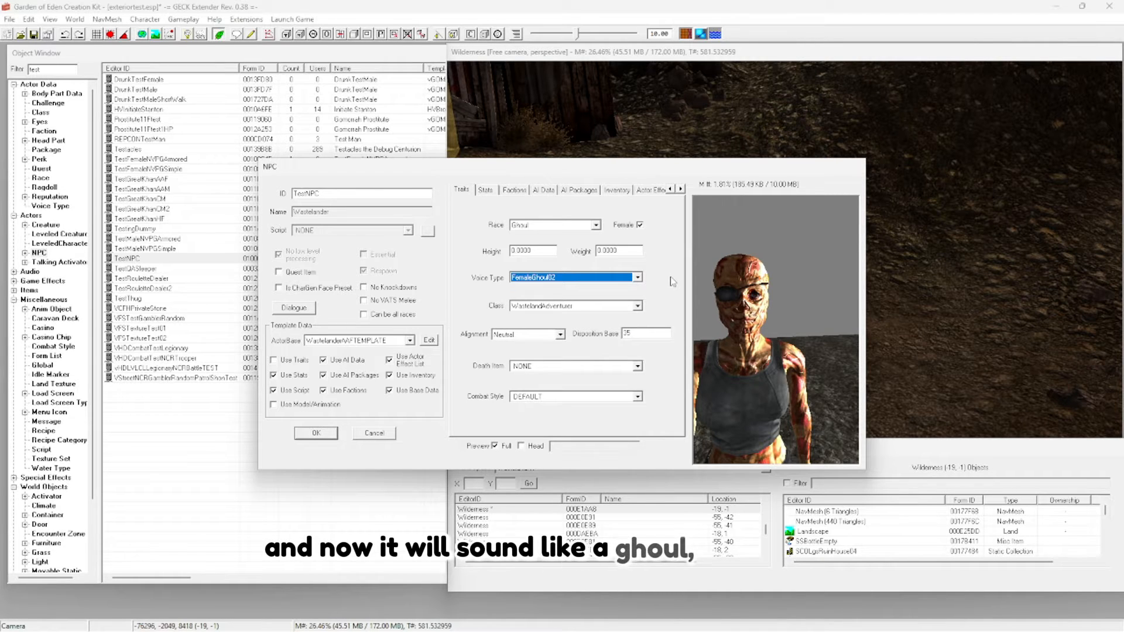
- Try the FemaleOld01 voice type on the character and restore FemaleGhoul02
{"action": "left_click", "coordinate": [602, 280]}
{"action": "scroll", "coordinate": [597, 311], "scroll_direction": "up", "scroll_amount": 7}
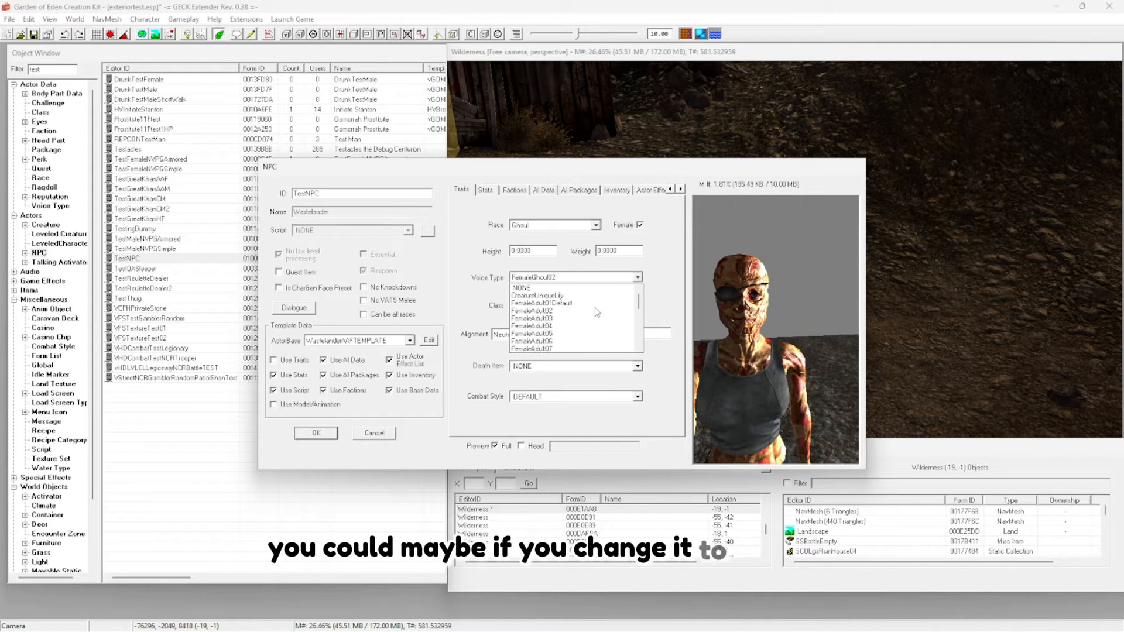
{"action": "scroll", "coordinate": [597, 312], "scroll_direction": "down", "scroll_amount": 7}
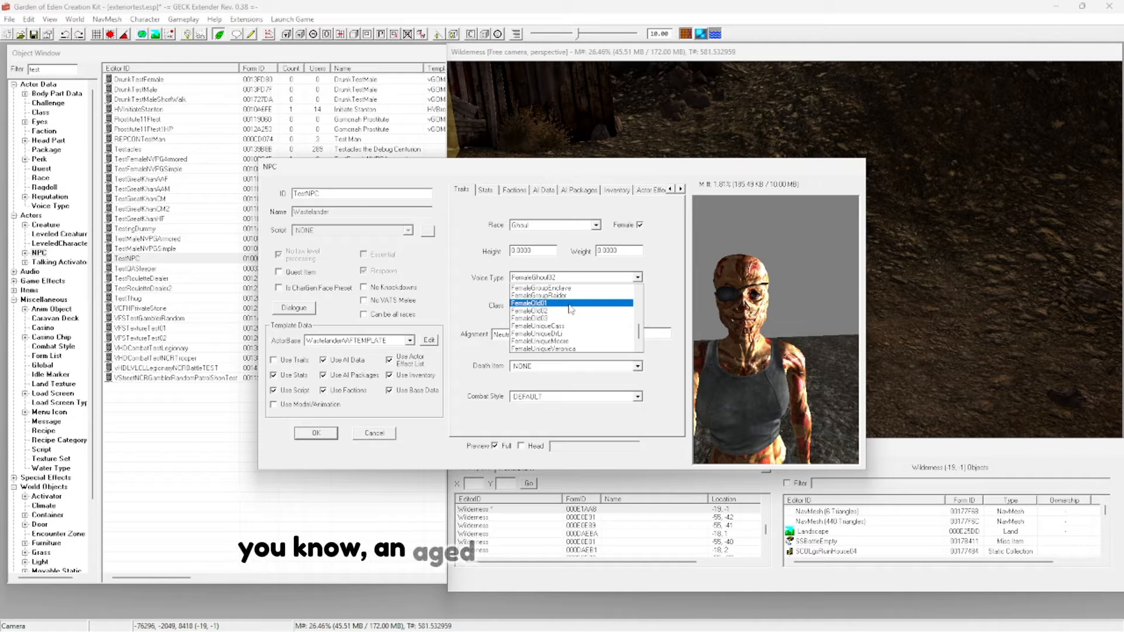
{"action": "left_click", "coordinate": [570, 303]}
{"action": "left_click", "coordinate": [571, 277]}
{"action": "scroll", "coordinate": [566, 325], "scroll_direction": "up", "scroll_amount": 2}
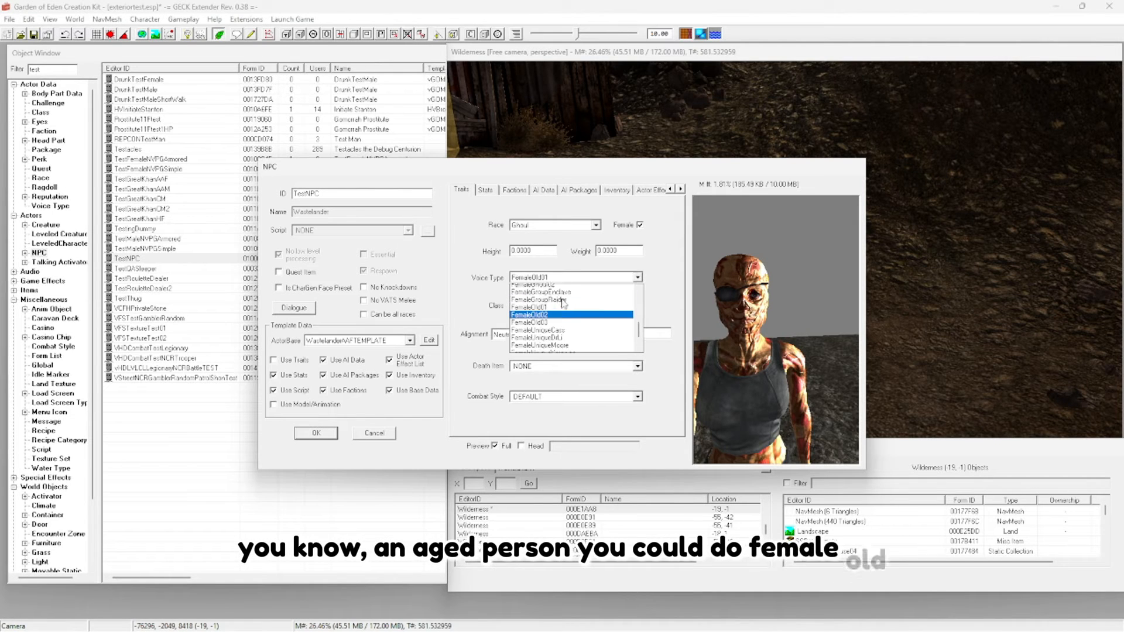
{"action": "left_click", "coordinate": [545, 310]}
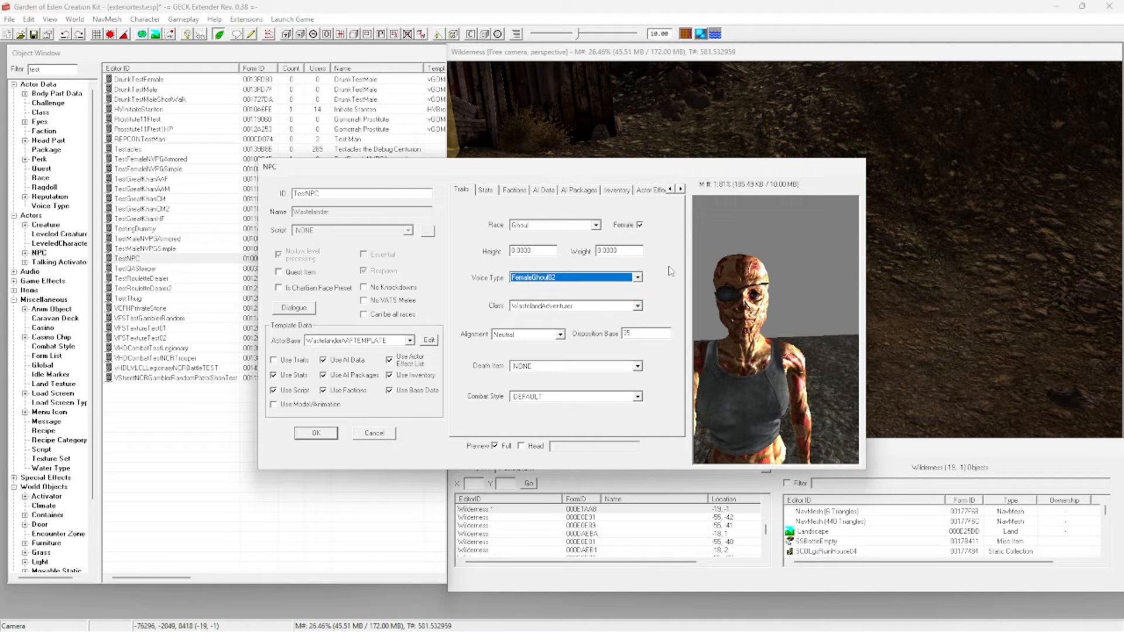
- Look through the available character classes, including the vendor and vault entries, keeping WastelandAdventurer
{"action": "left_click", "coordinate": [637, 306]}
{"action": "scroll", "coordinate": [621, 329], "scroll_direction": "up", "scroll_amount": 4}
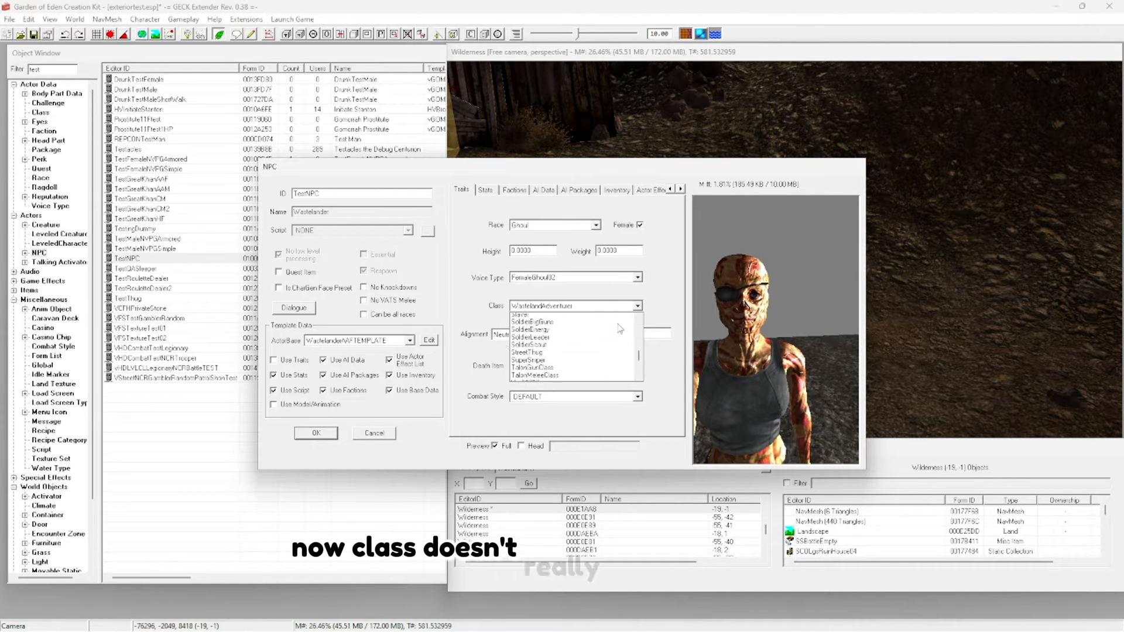
{"action": "scroll", "coordinate": [619, 329], "scroll_direction": "up", "scroll_amount": 5}
{"action": "scroll", "coordinate": [618, 328], "scroll_direction": "down", "scroll_amount": 10}
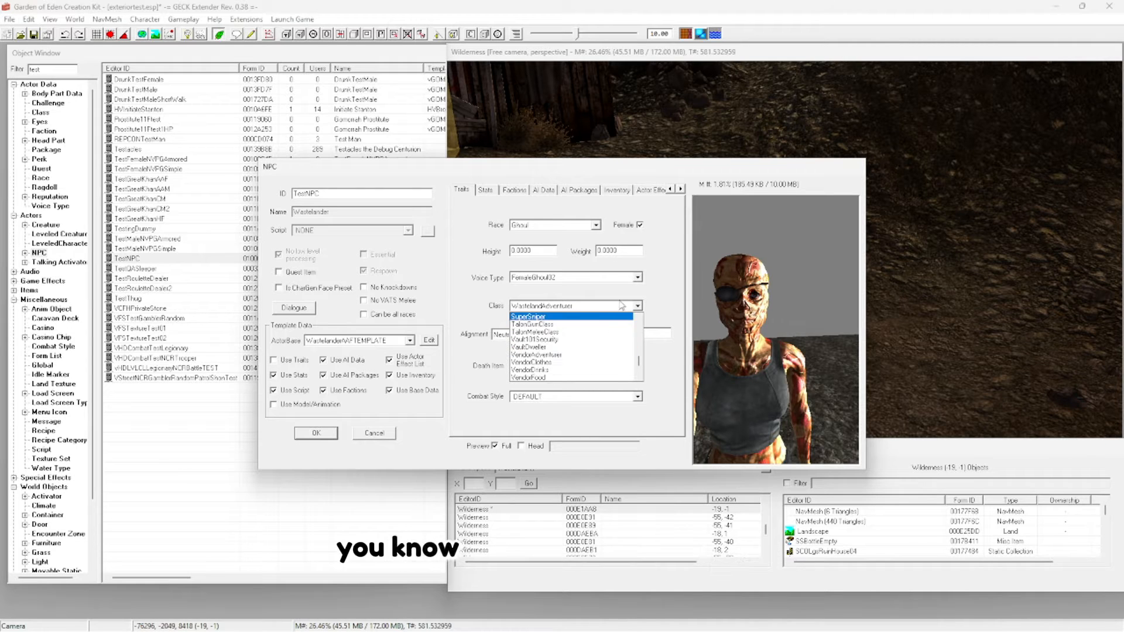
{"action": "left_click", "coordinate": [622, 305]}
{"action": "left_click", "coordinate": [621, 305]}
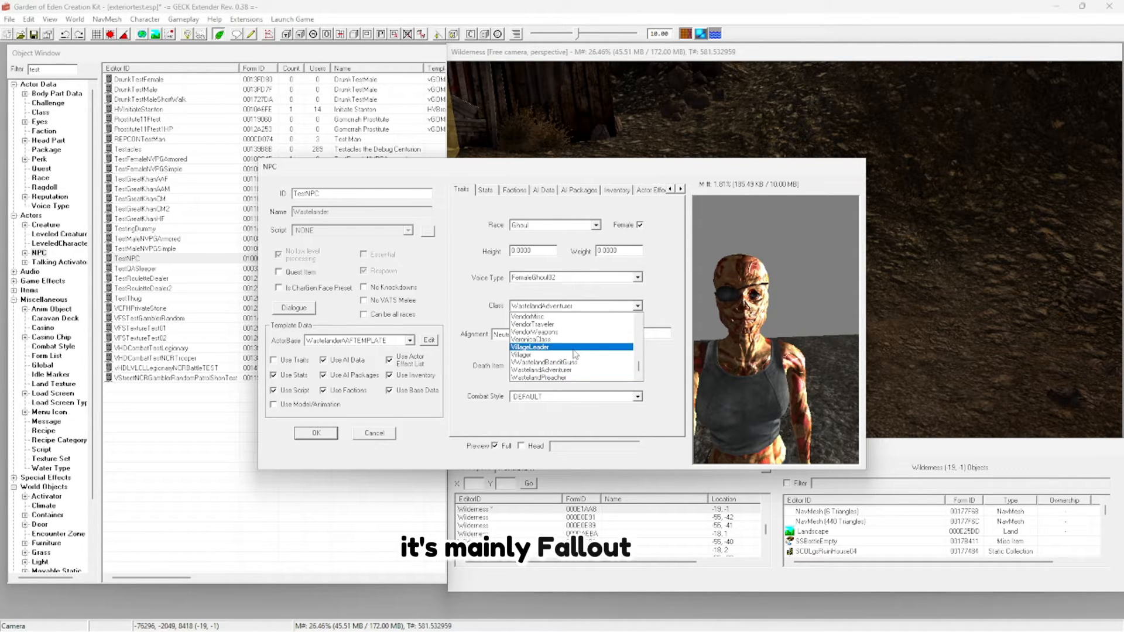
{"action": "scroll", "coordinate": [570, 354], "scroll_direction": "up", "scroll_amount": 3}
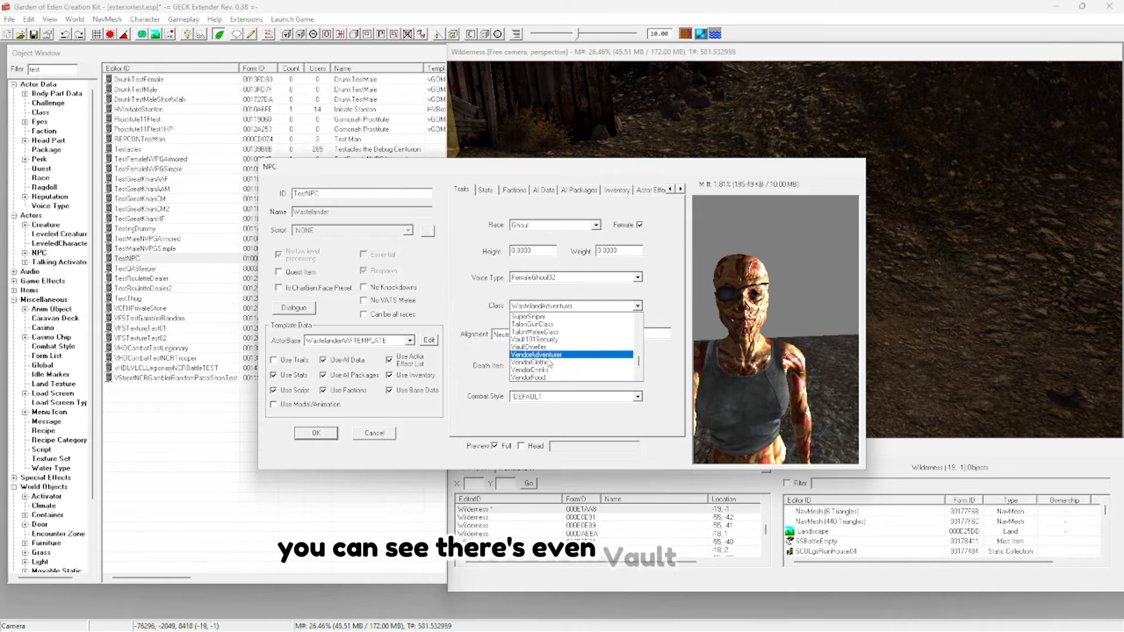
{"action": "left_click", "coordinate": [585, 313]}
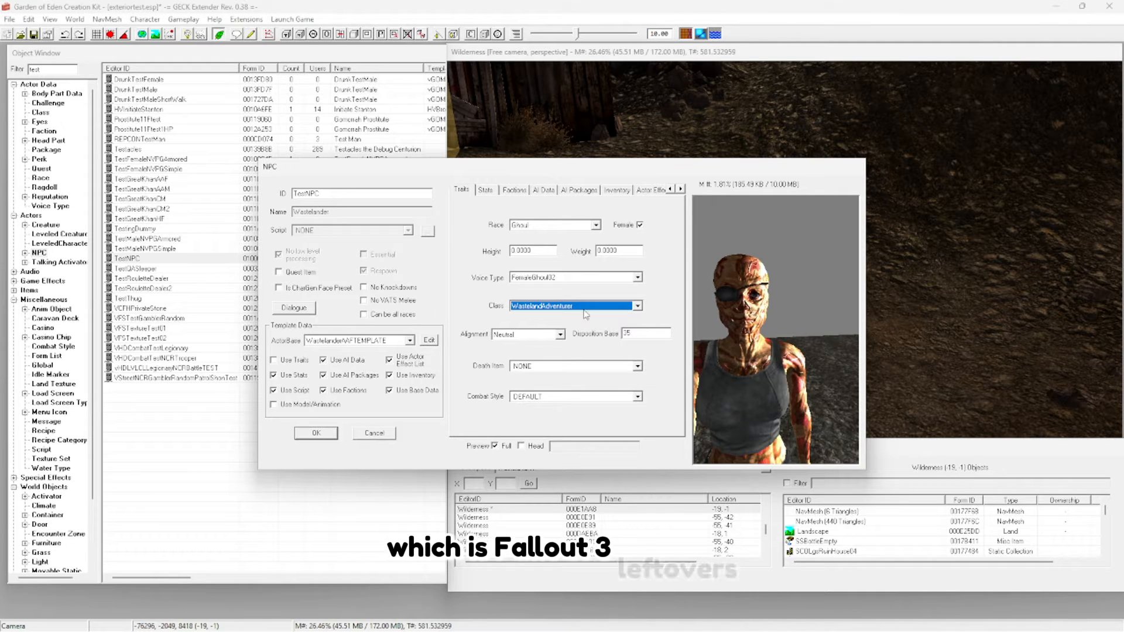
- Review the available voice types for the character, keeping FemaleGhoul02
{"action": "left_click", "coordinate": [637, 277]}
{"action": "left_click", "coordinate": [637, 277]}
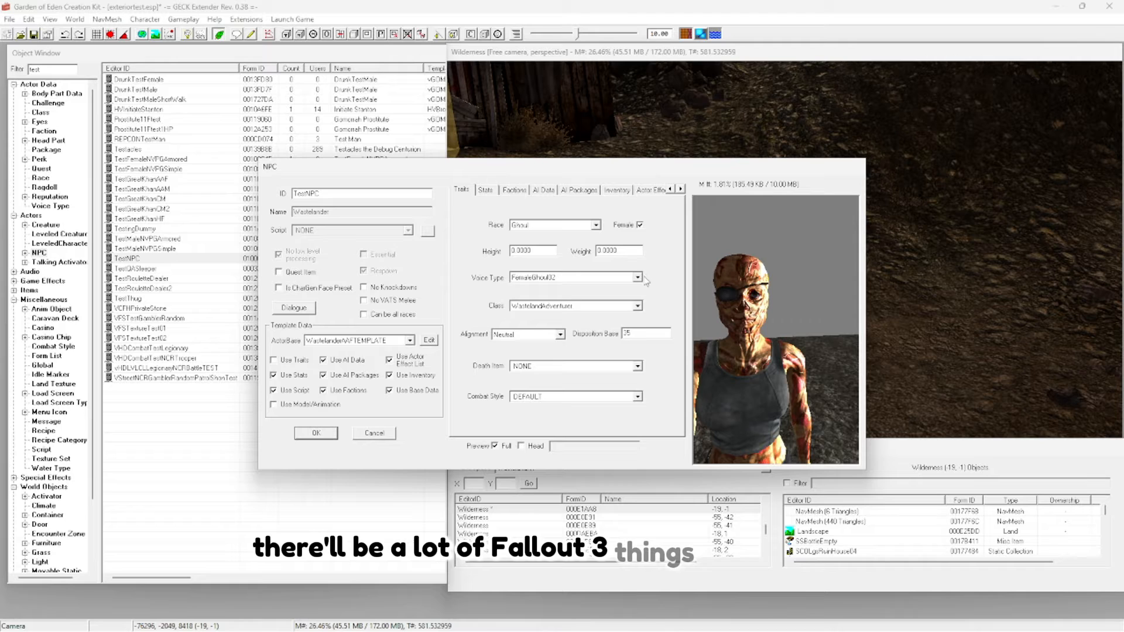
{"action": "left_click", "coordinate": [638, 276]}
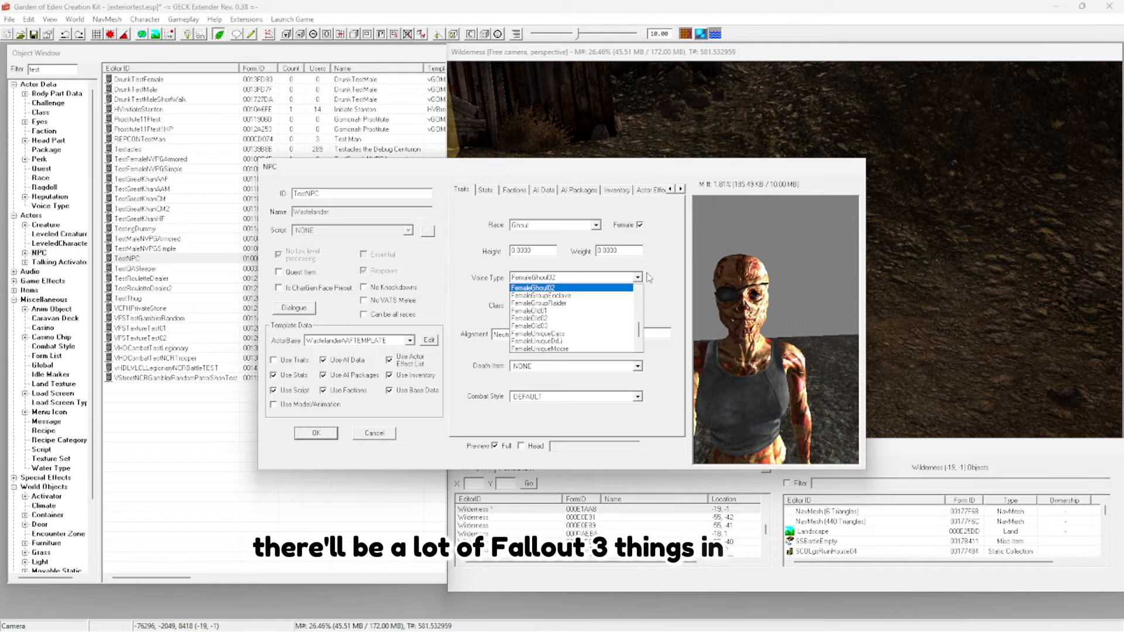
{"action": "left_click", "coordinate": [638, 277]}
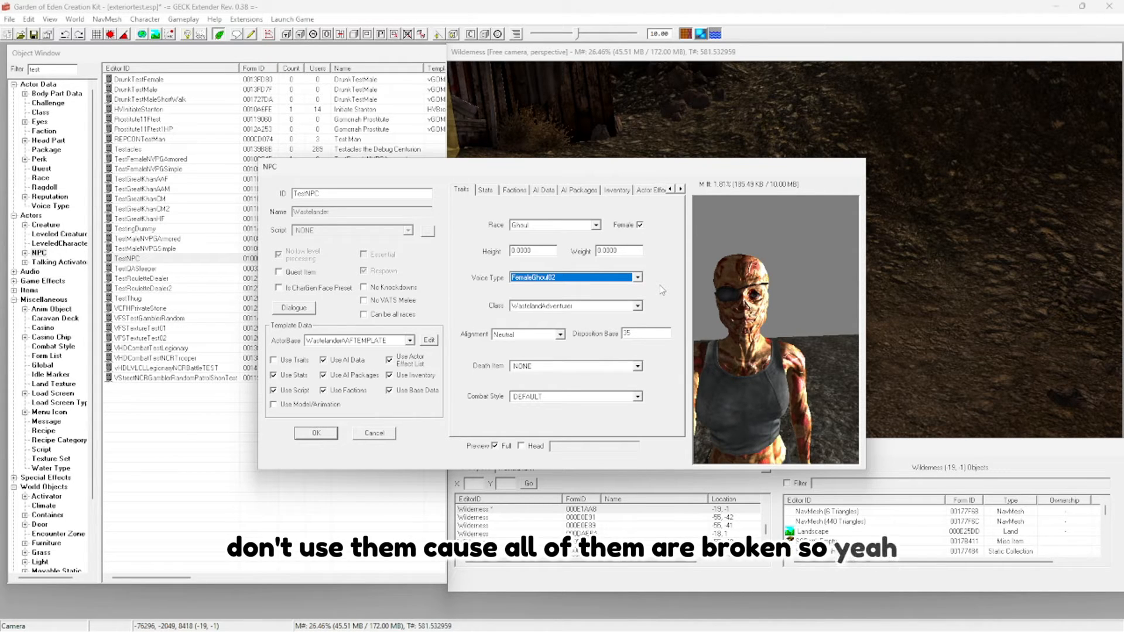
- Set the character's alignment to Good, and try a disposition base of 50 before restoring the original value
{"action": "left_click", "coordinate": [530, 334]}
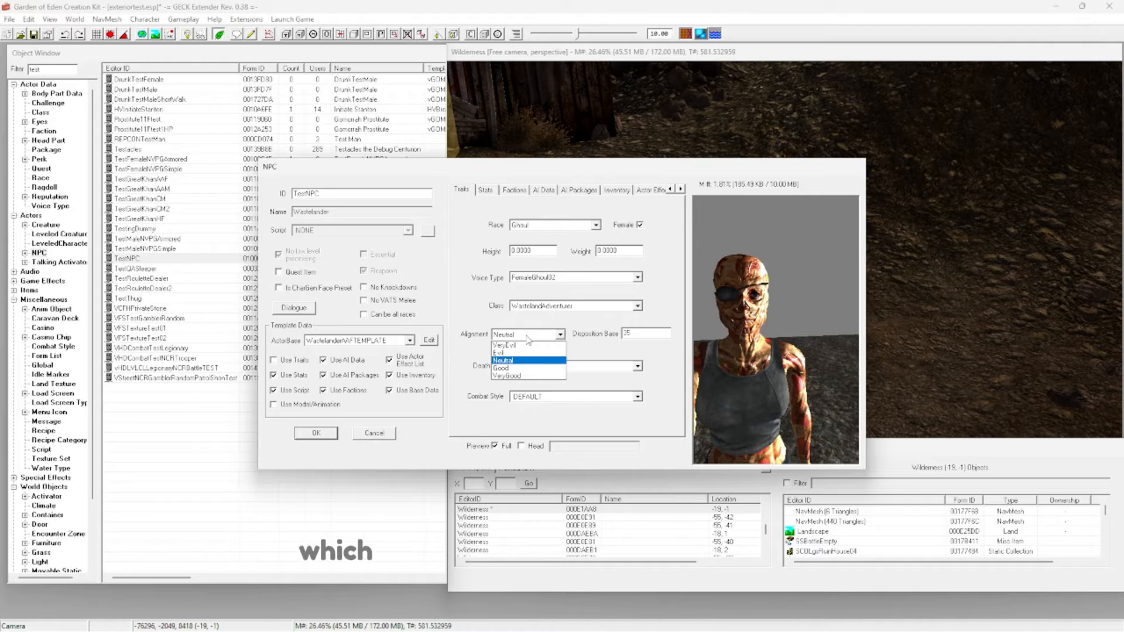
{"action": "left_click", "coordinate": [530, 335]}
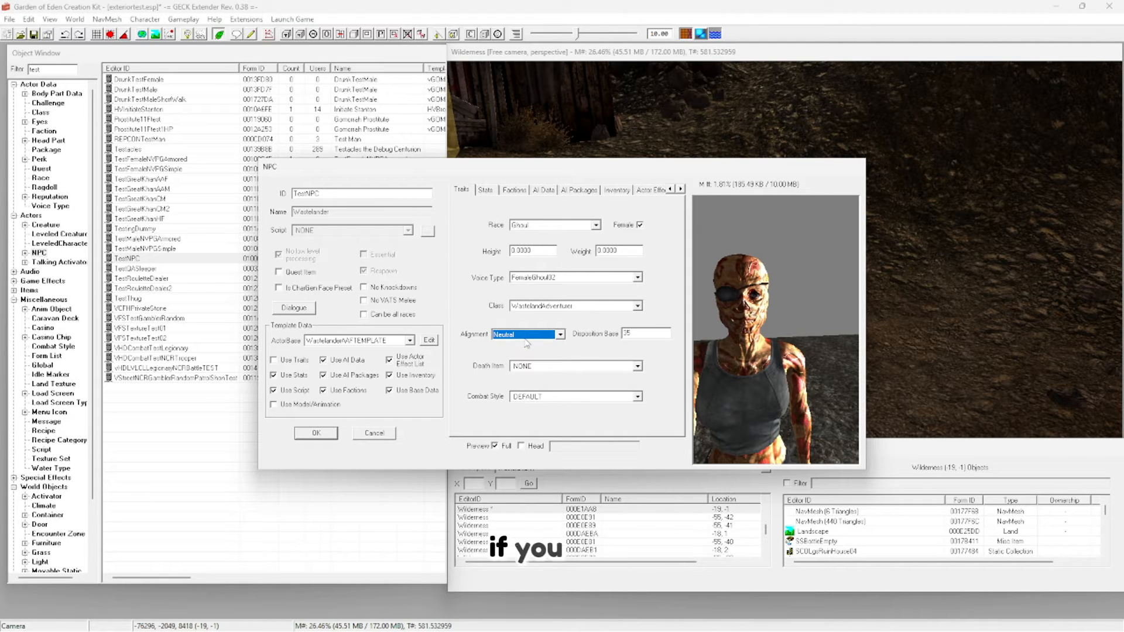
{"action": "left_click", "coordinate": [525, 335]}
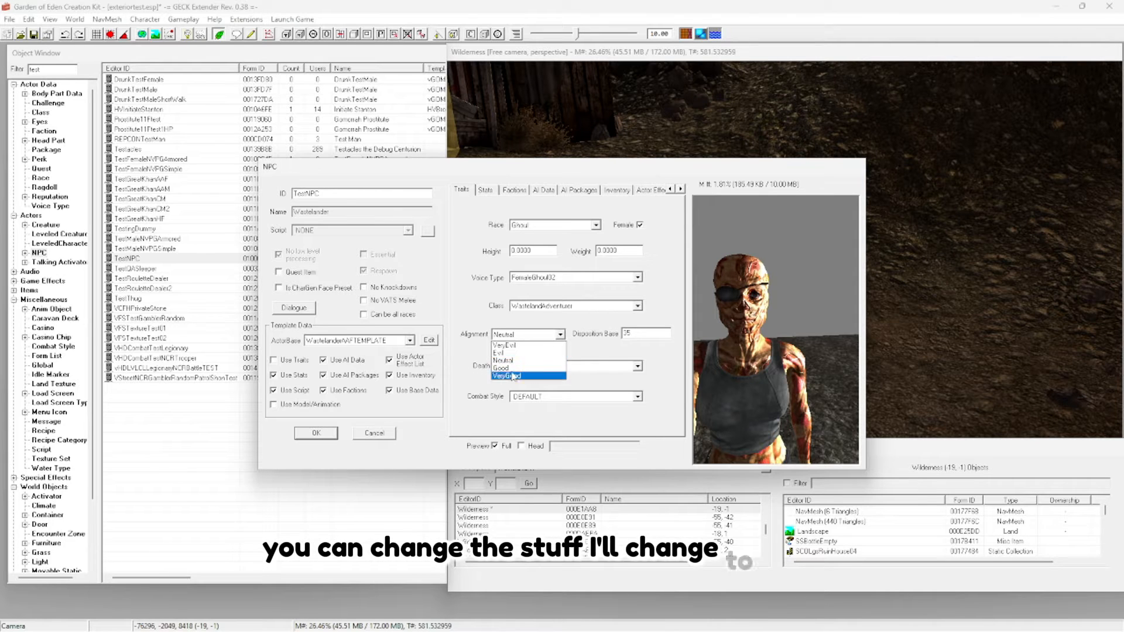
{"action": "left_click", "coordinate": [551, 368]}
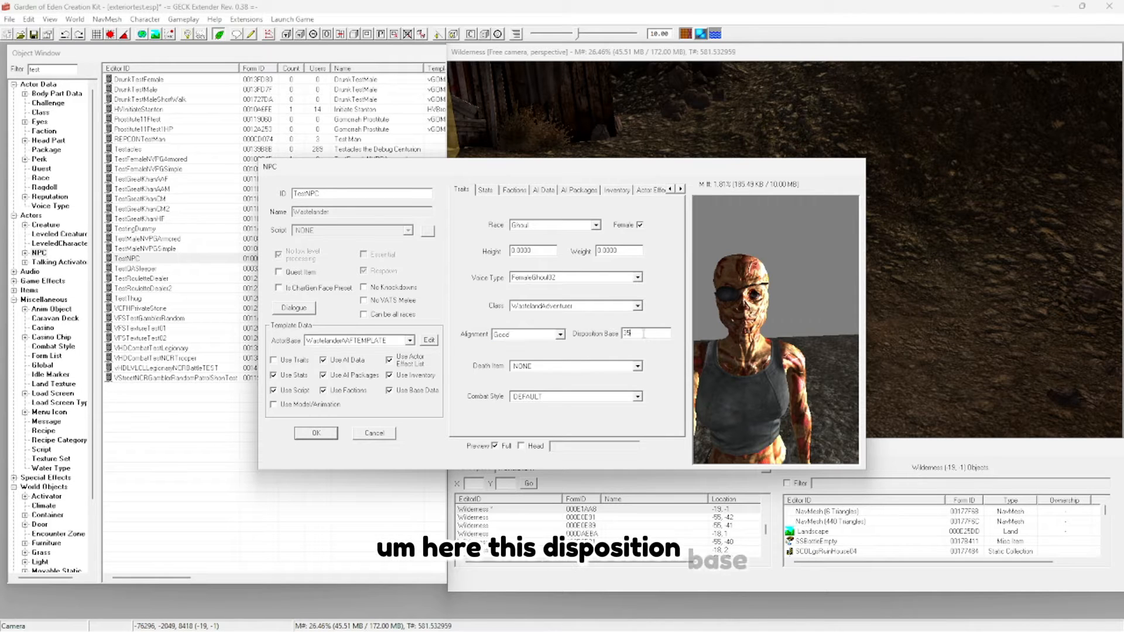
{"action": "key", "text": "Tab"}
{"action": "key", "text": "BackSpace"}
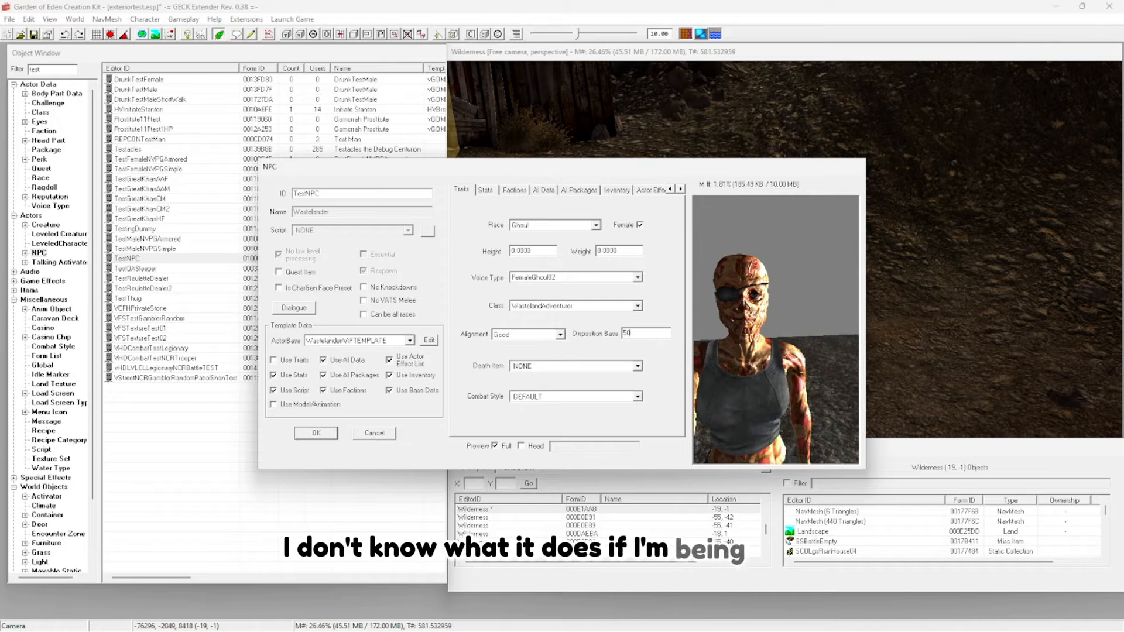
- Look through the death item options and leave the death item as NONE
{"action": "left_click", "coordinate": [567, 366]}
{"action": "scroll", "coordinate": [612, 422], "scroll_direction": "down", "scroll_amount": 6}
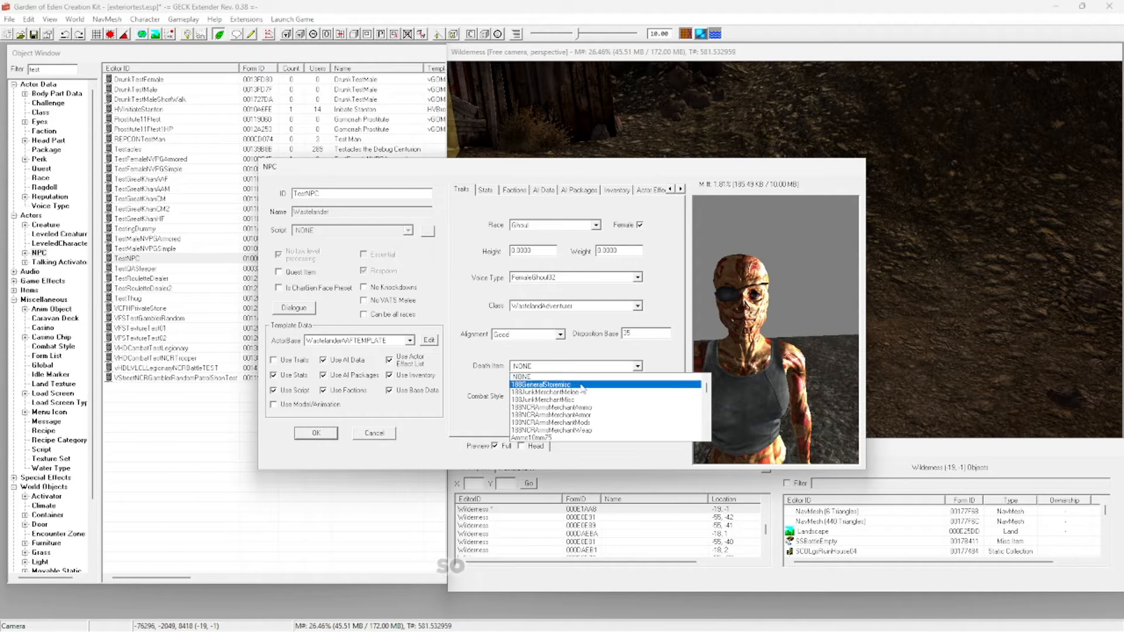
{"action": "scroll", "coordinate": [613, 423], "scroll_direction": "up", "scroll_amount": 6}
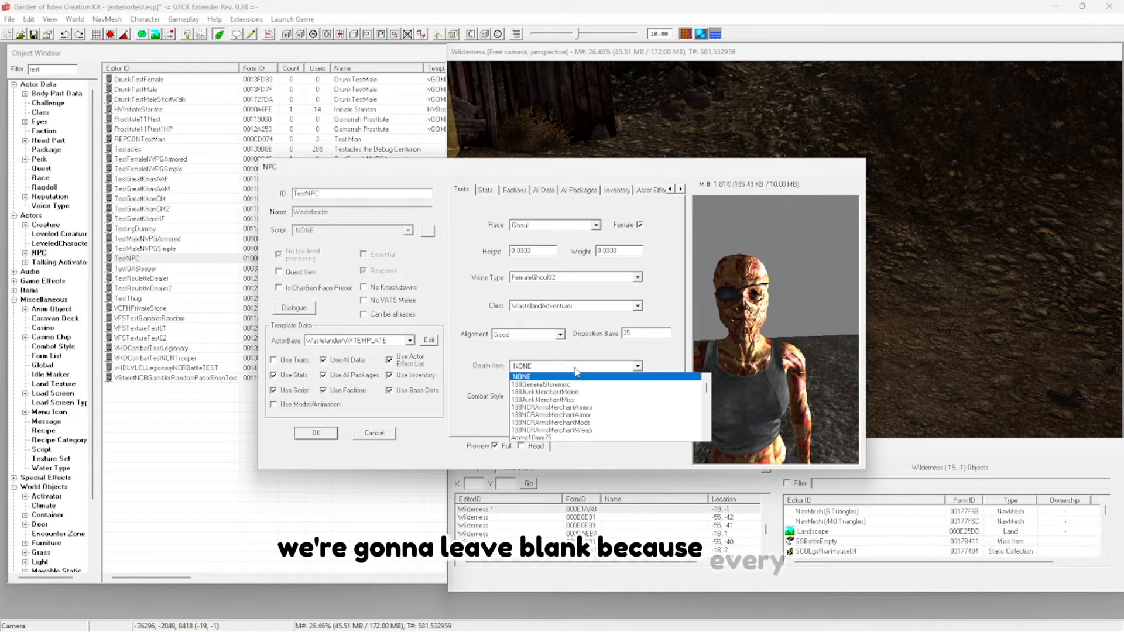
{"action": "left_click", "coordinate": [577, 376]}
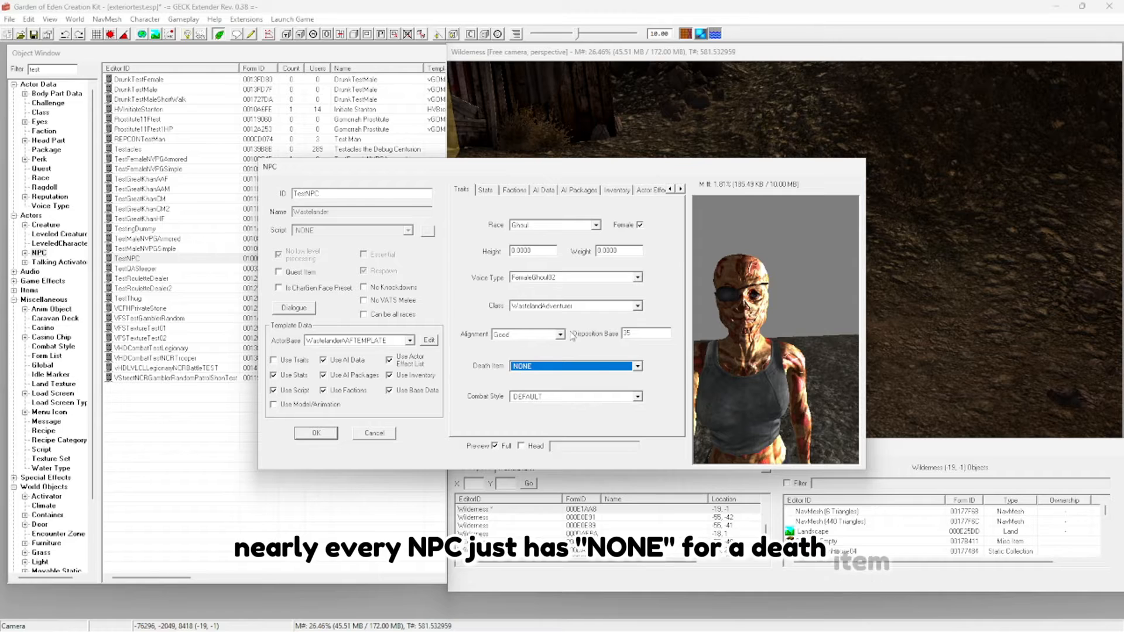
- Examine the combat style options for the character, keeping DEFAULT
{"action": "left_click", "coordinate": [540, 398]}
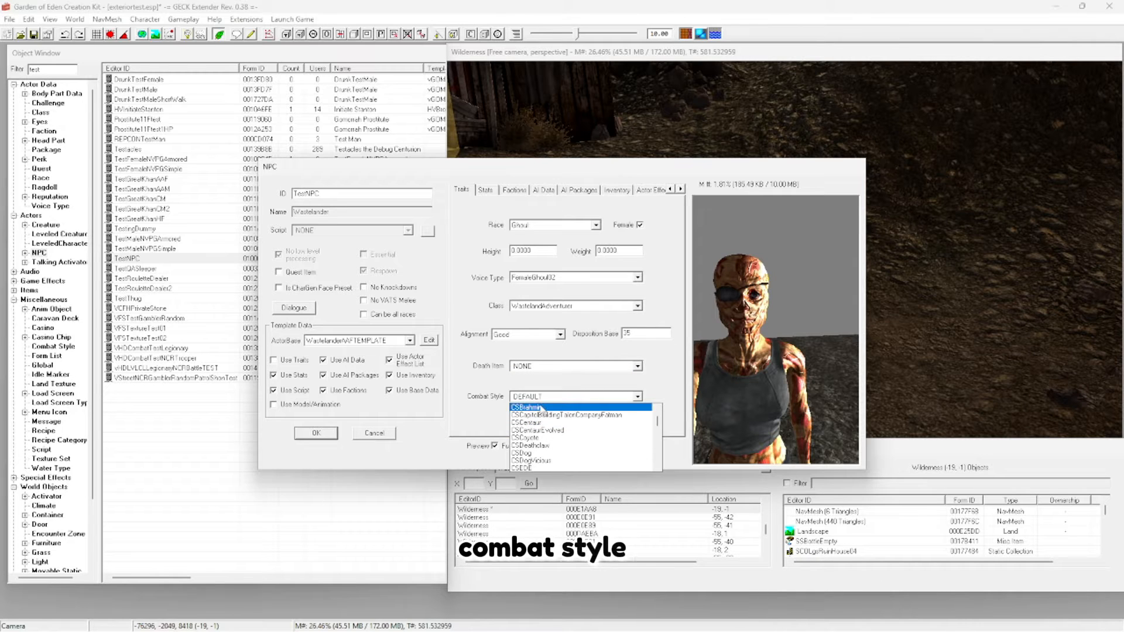
{"action": "left_click", "coordinate": [541, 405]}
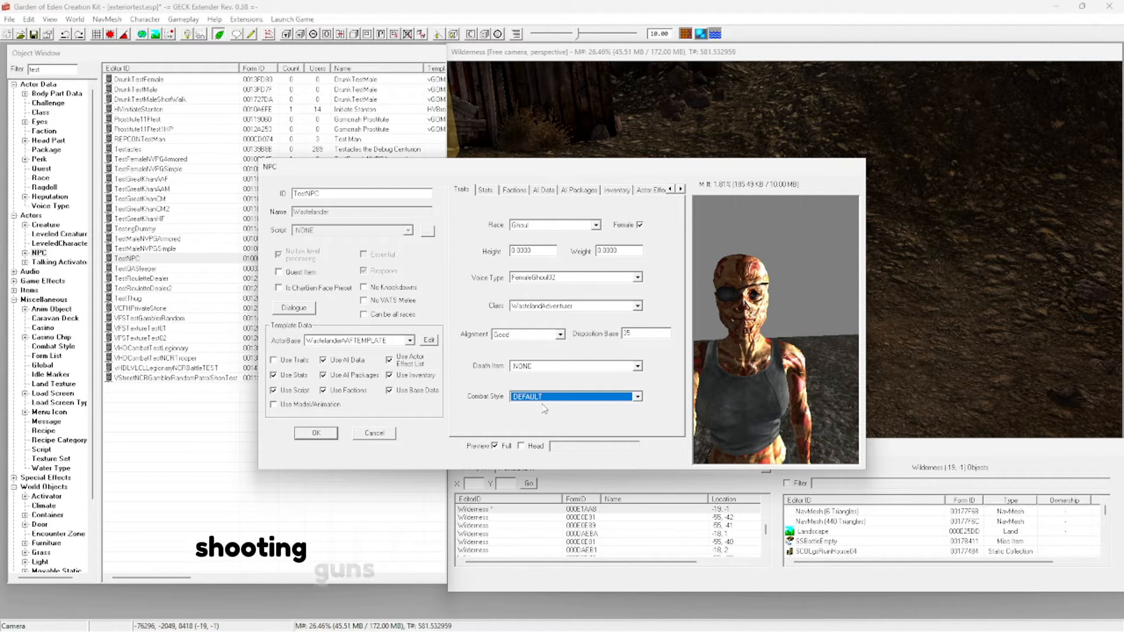
{"action": "left_click", "coordinate": [544, 398]}
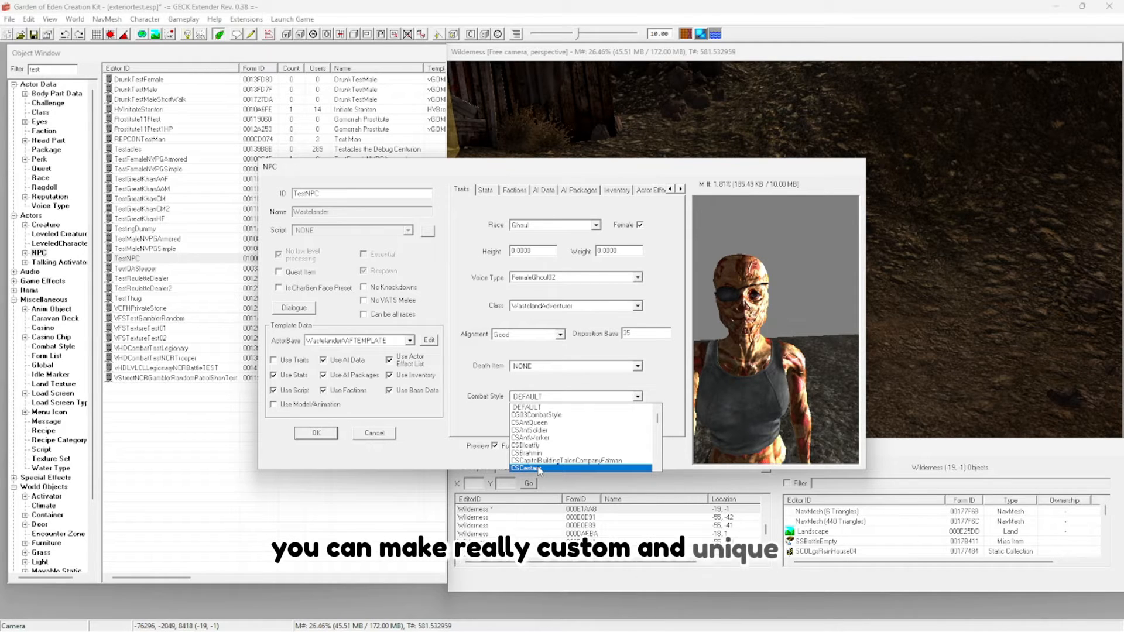
{"action": "left_click", "coordinate": [569, 408]}
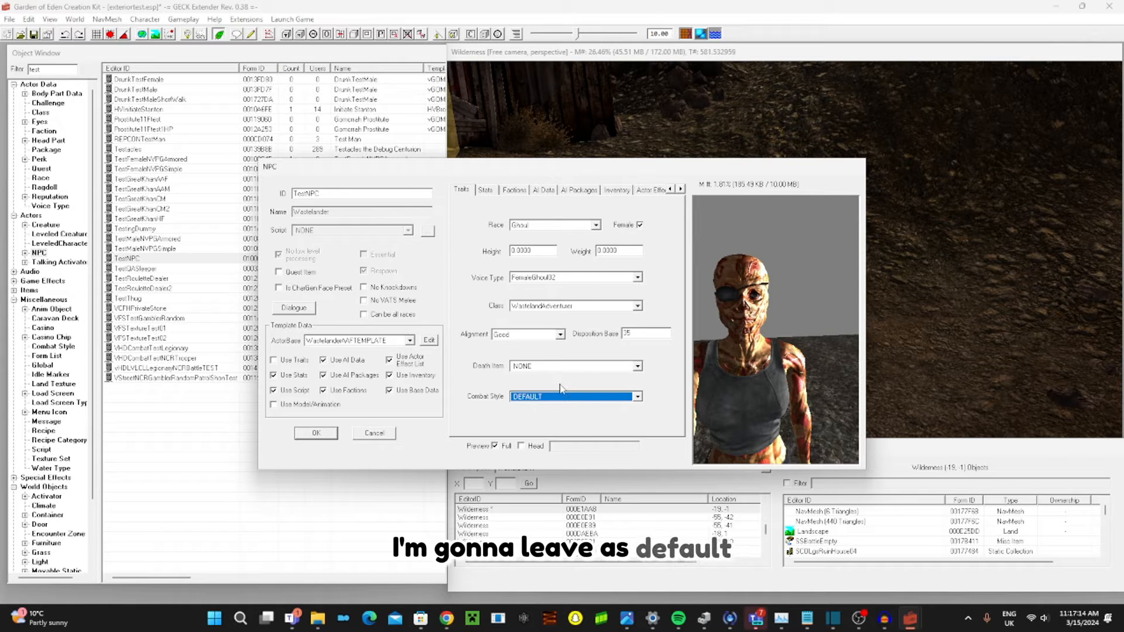
- Unlock the character's stats for editing by disabling the Use Stats template option
{"action": "left_click", "coordinate": [485, 190]}
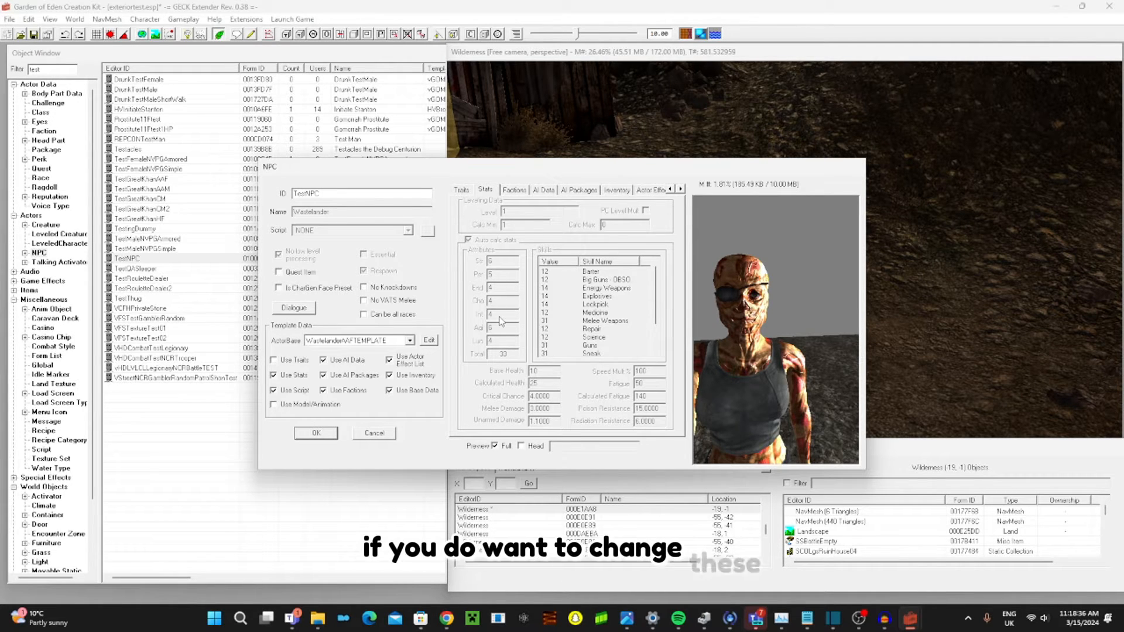
{"action": "left_click", "coordinate": [289, 376]}
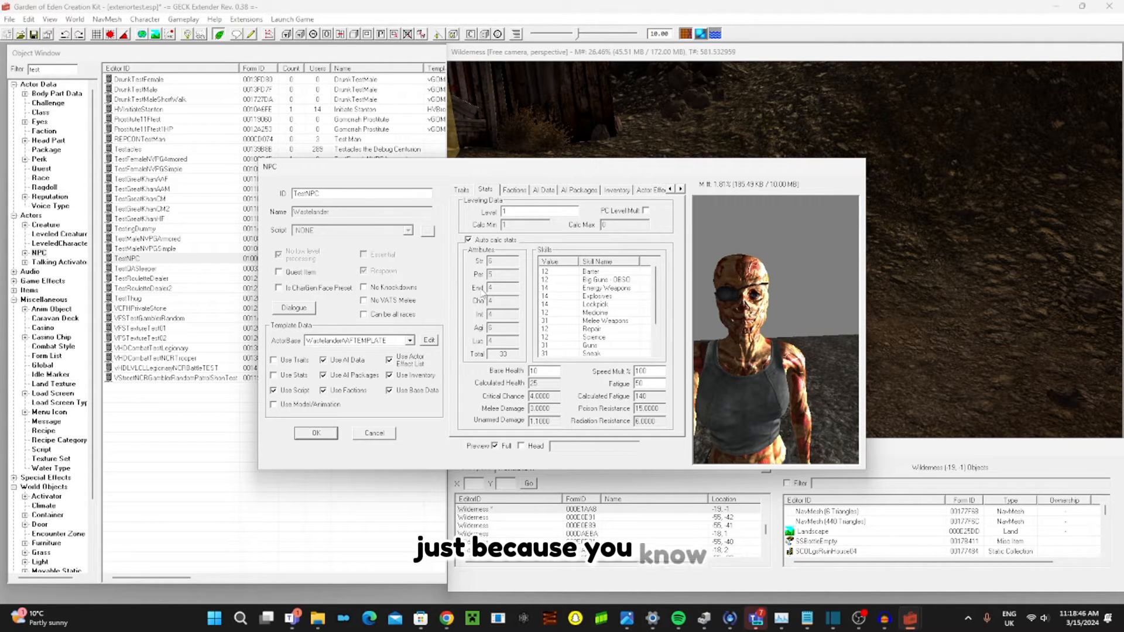
- Try the PC Level Mult option in the leveling data and turn it back off
{"action": "left_click", "coordinate": [639, 212]}
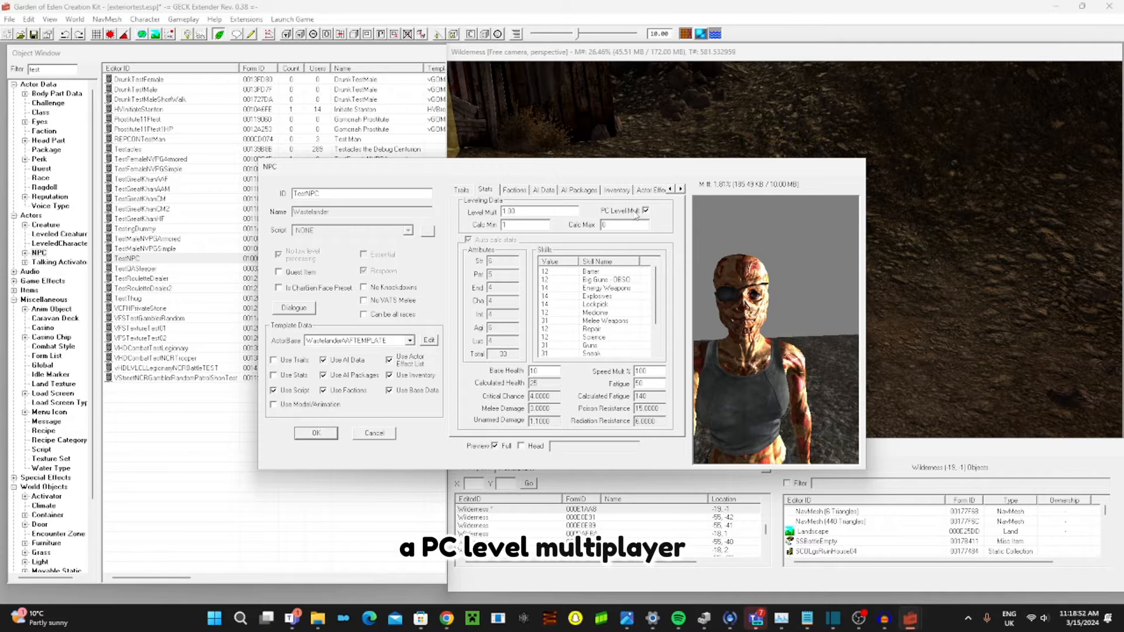
{"action": "left_click", "coordinate": [639, 212]}
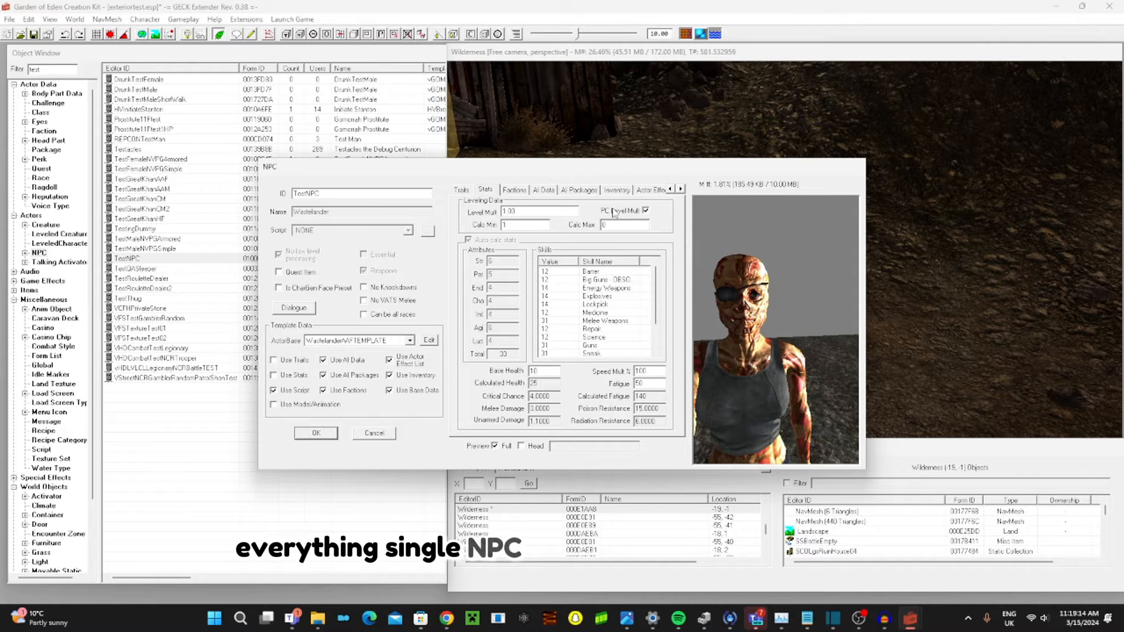
{"action": "left_click", "coordinate": [614, 212]}
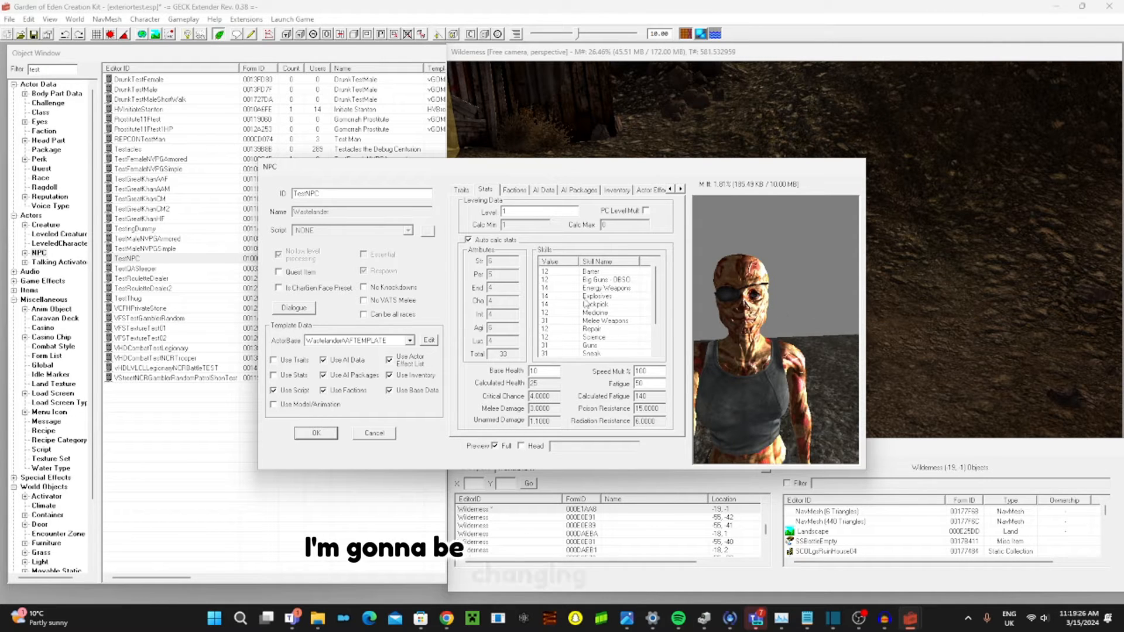
- Set the character's base health to 25
{"action": "scroll", "coordinate": [546, 358], "scroll_direction": "down", "scroll_amount": 2}
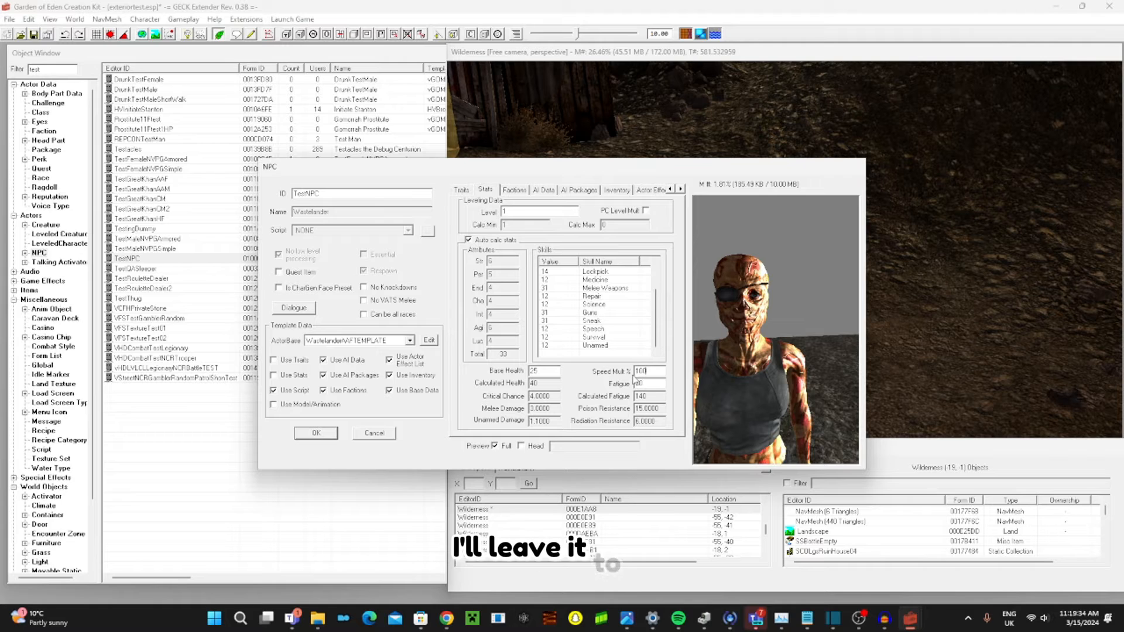
{"action": "key", "text": "ctrl+p"}
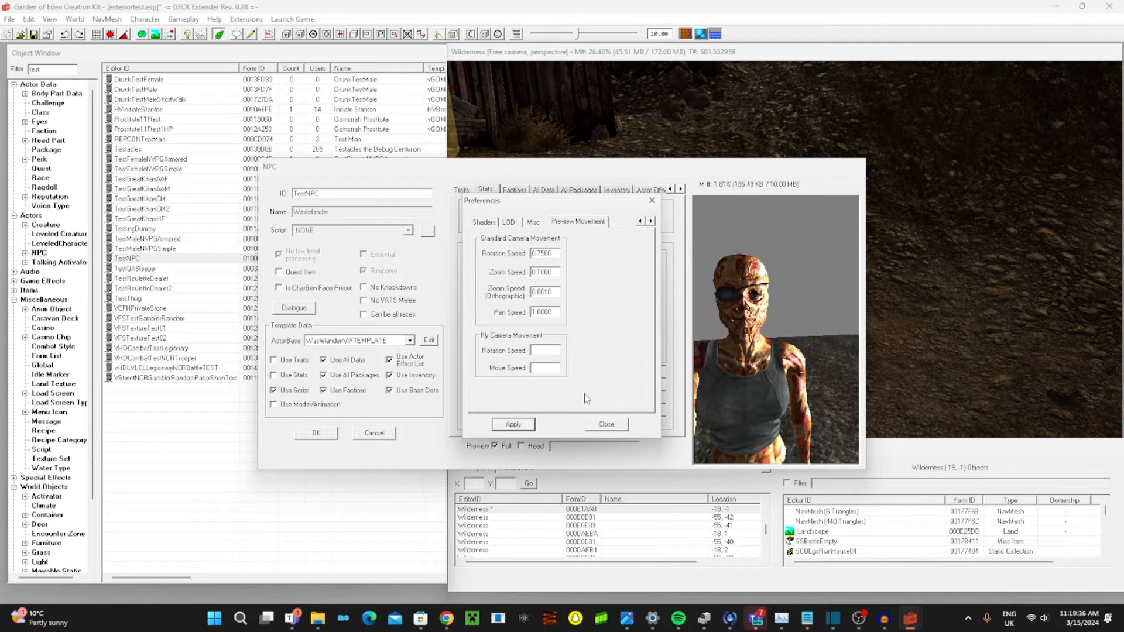
{"action": "left_click", "coordinate": [600, 426]}
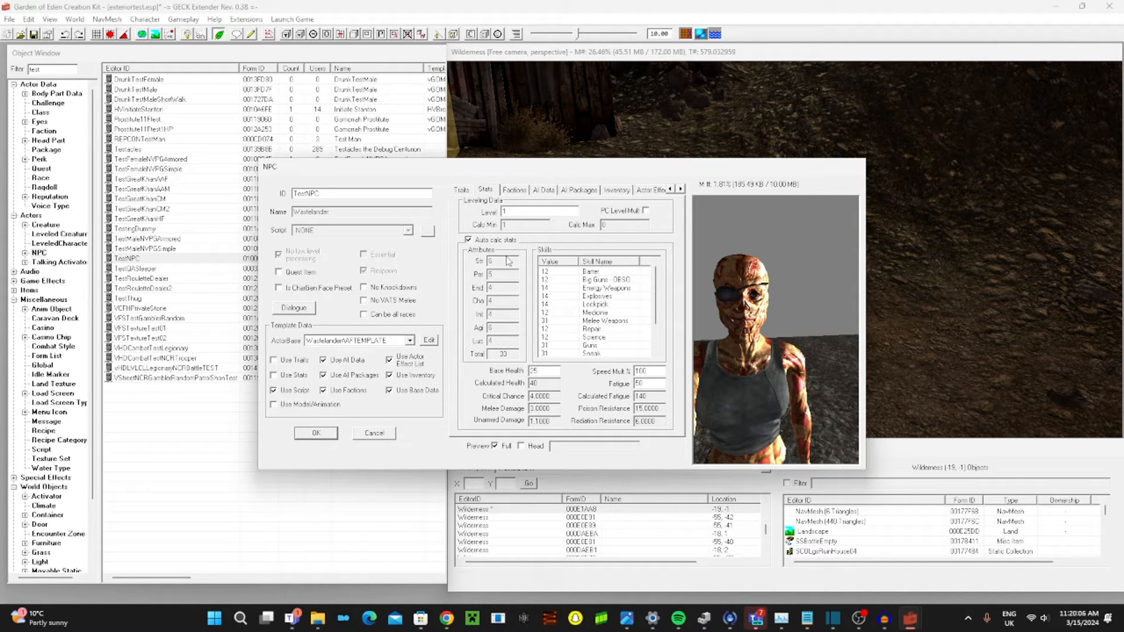
- Turn off Auto calc stats so the character's individual attributes can be edited
{"action": "left_click", "coordinate": [510, 241]}
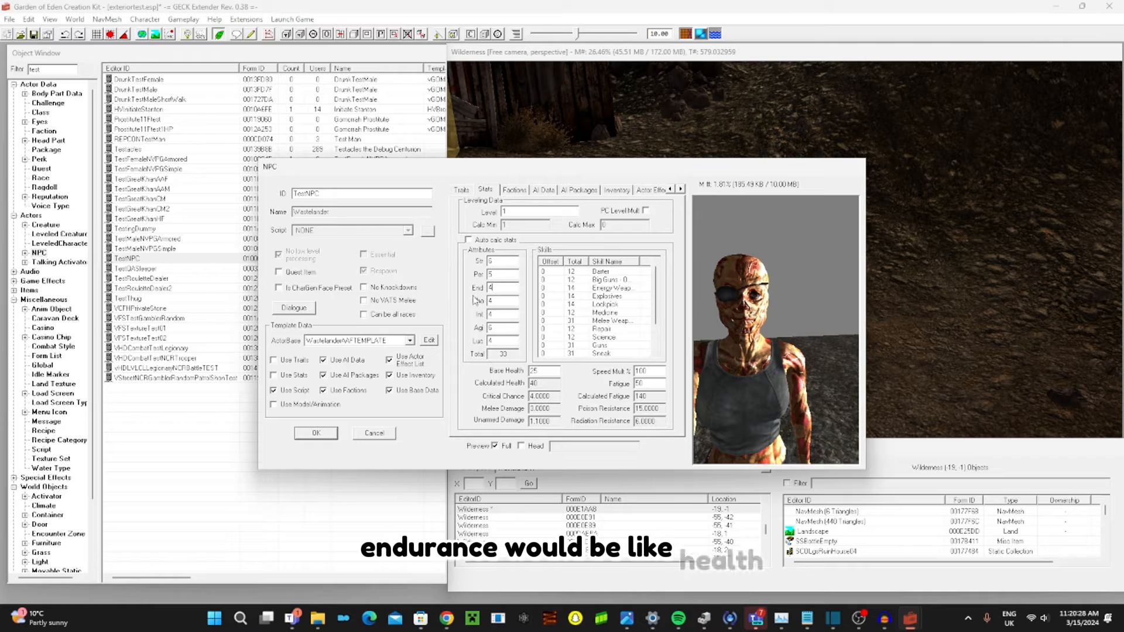
{"action": "left_click", "coordinate": [497, 298]}
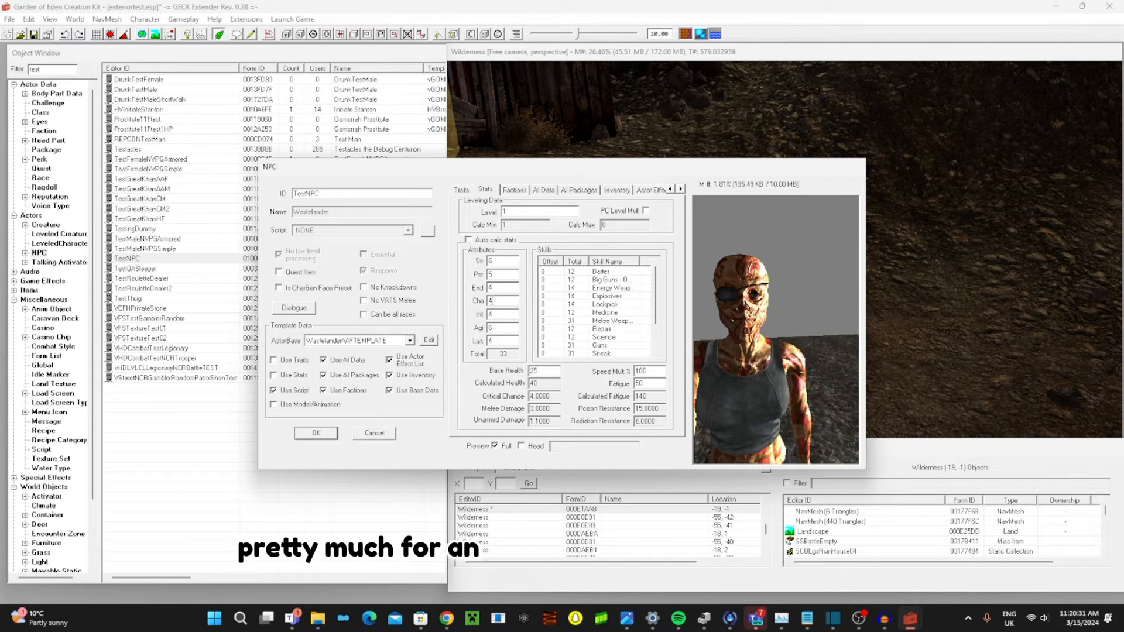
{"action": "left_click", "coordinate": [502, 328]}
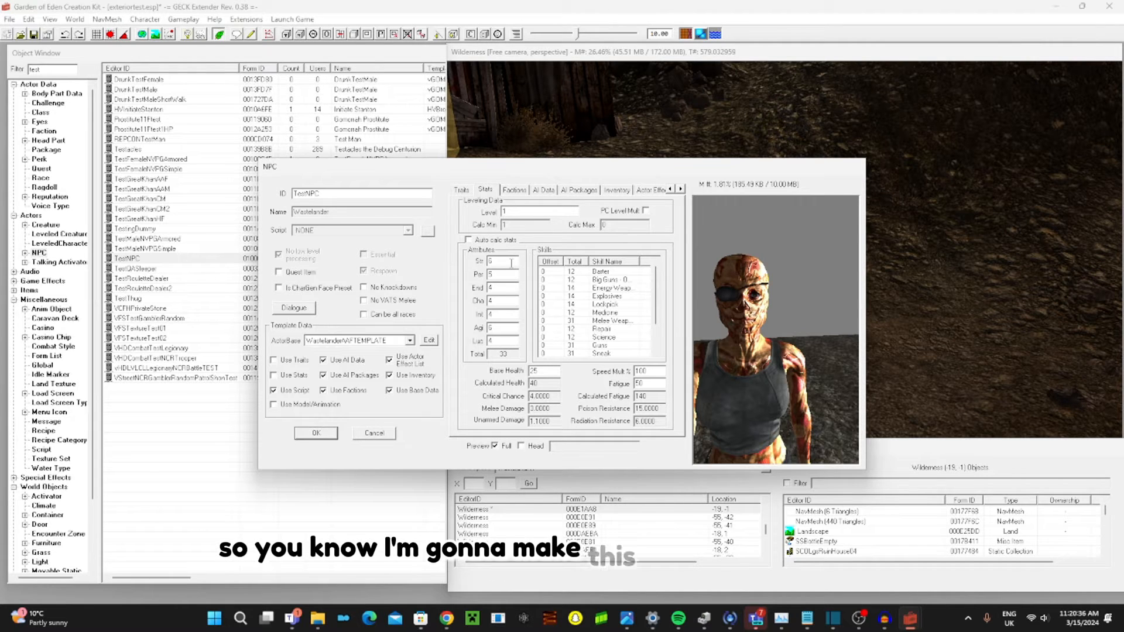
- Set the character's Strength to 10, Luck to 10 and Endurance to 5, and check the calculated health
{"action": "type", "text": "10"}
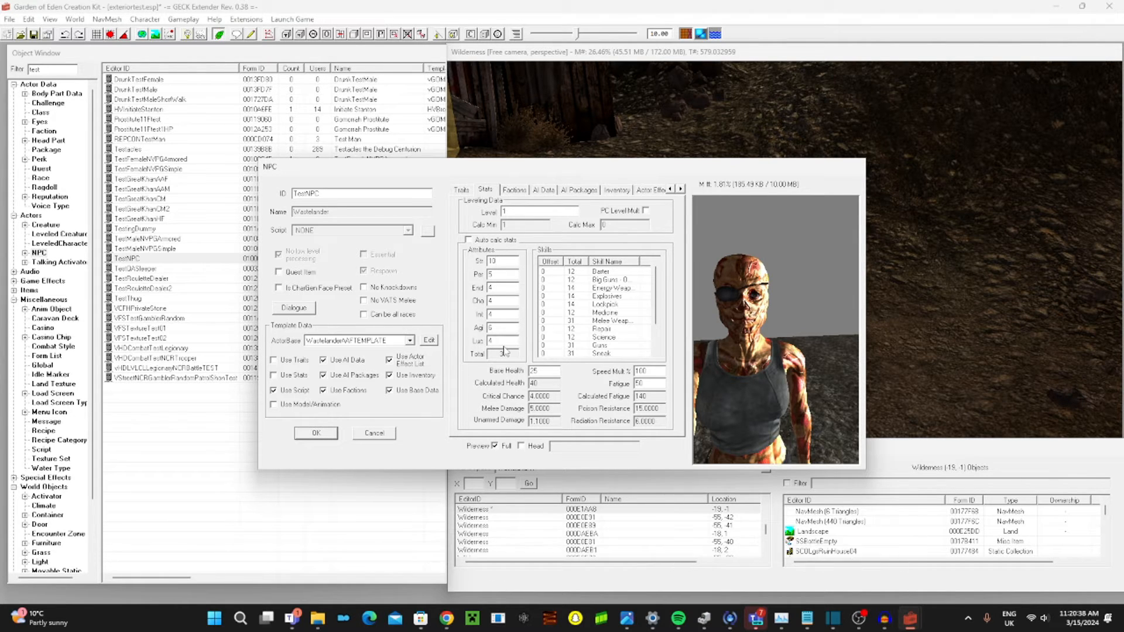
{"action": "type", "text": "10"}
{"action": "double_click", "coordinate": [498, 288]}
{"action": "type", "text": "5"}
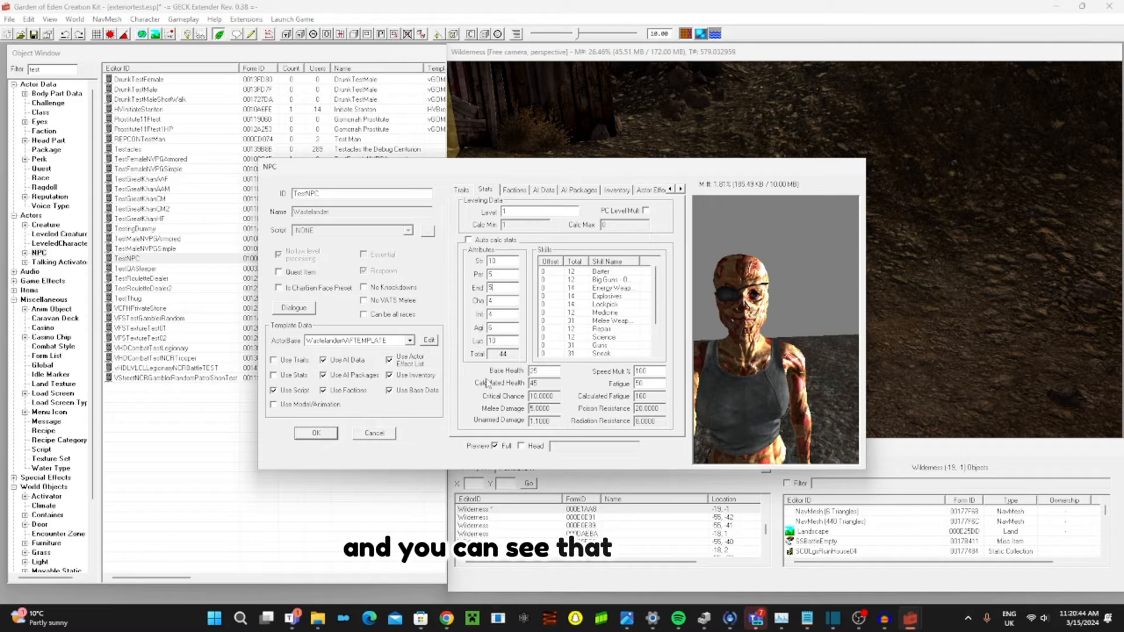
{"action": "double_click", "coordinate": [534, 383]}
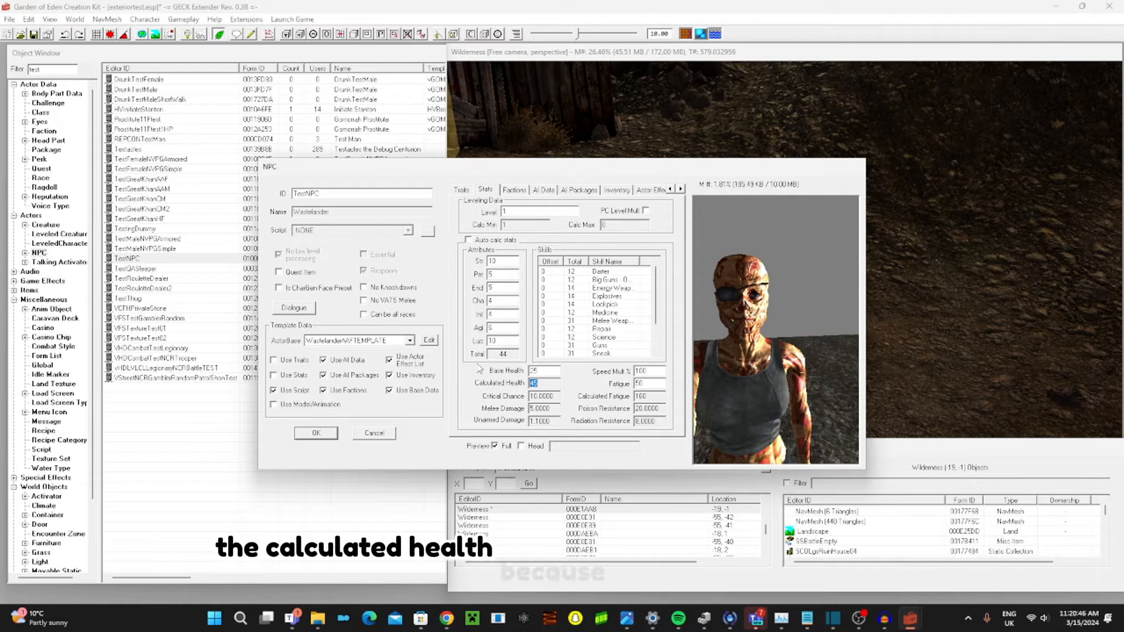
{"action": "left_click", "coordinate": [497, 288]}
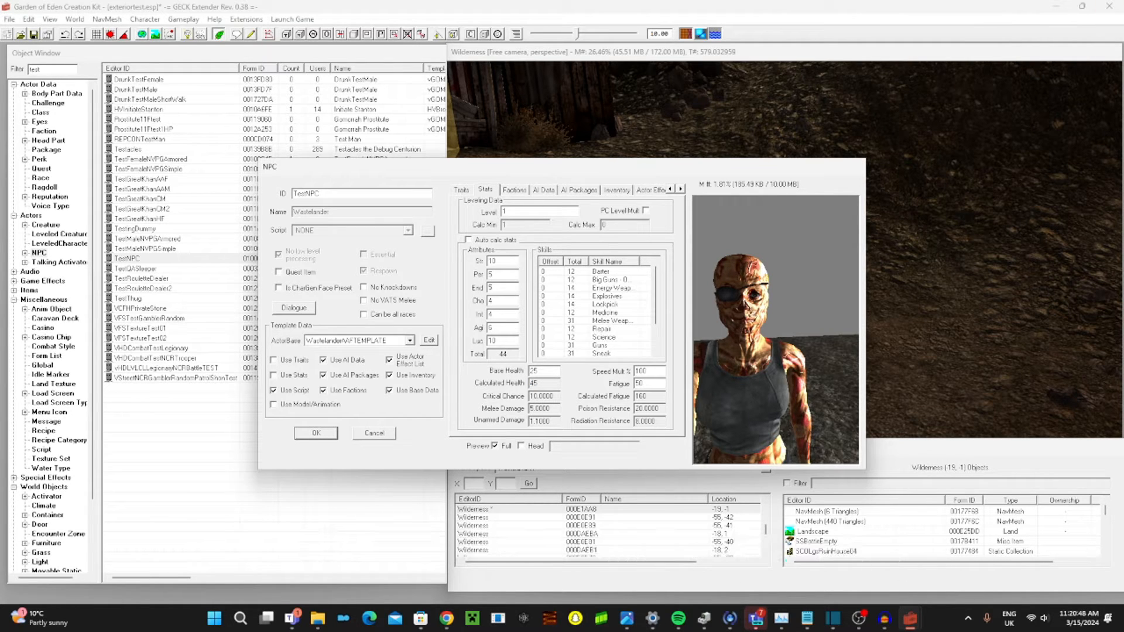
- Set the character's level to 2 and check the total of the attribute points
{"action": "type", "text": "1"}
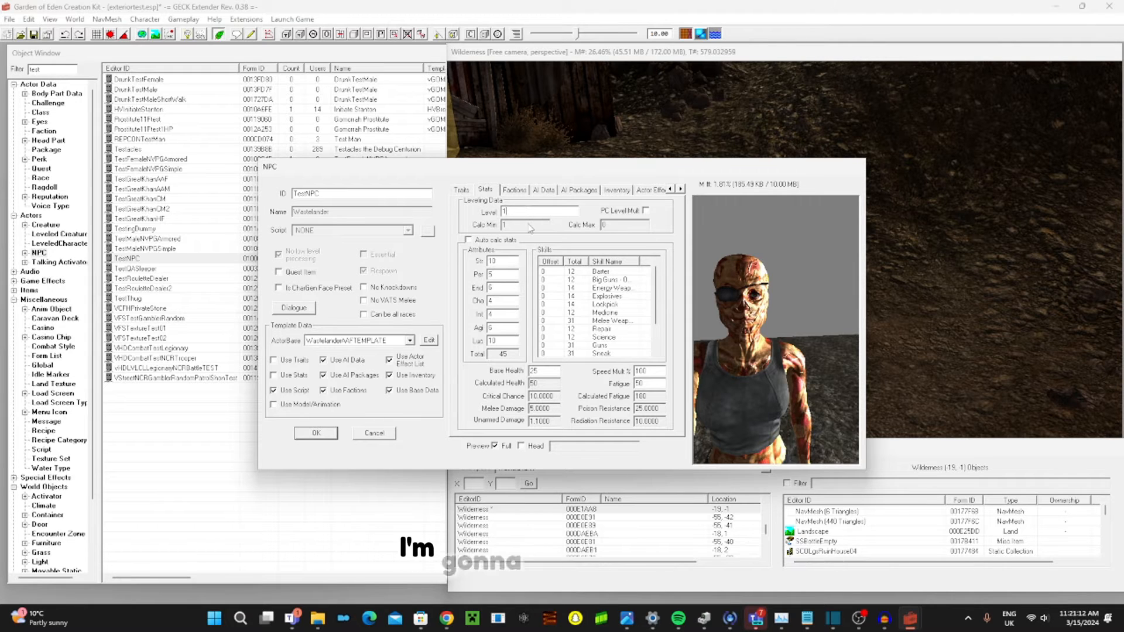
{"action": "key", "text": "BackSpace"}
{"action": "type", "text": "2"}
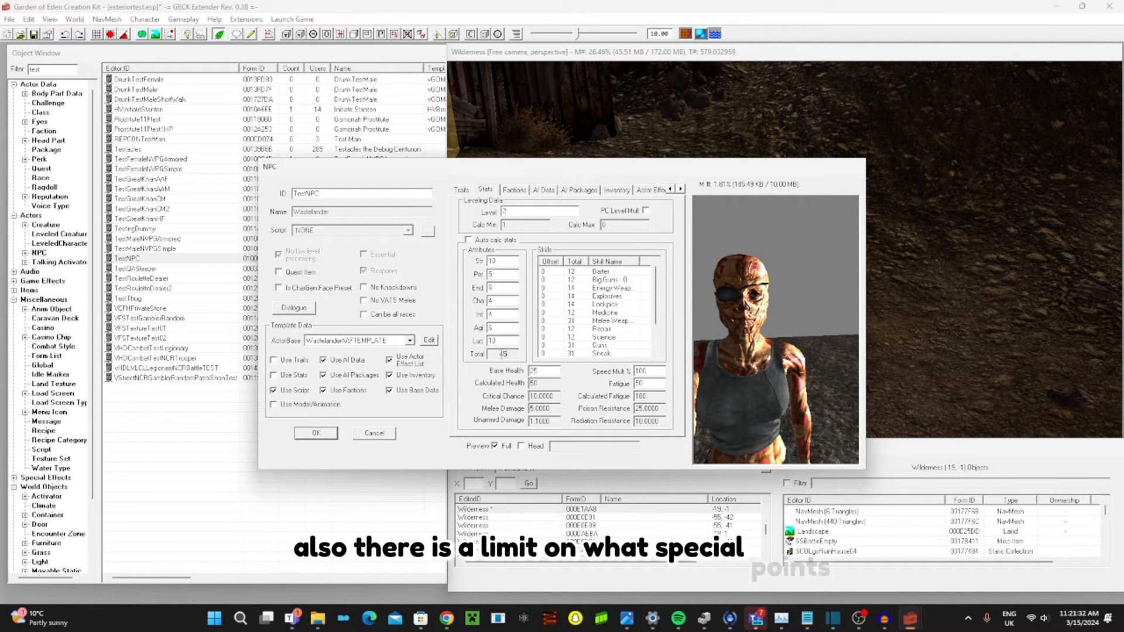
{"action": "left_click_drag", "start_coordinate": [507, 354], "coordinate": [454, 353]}
{"action": "left_click", "coordinate": [492, 354]}
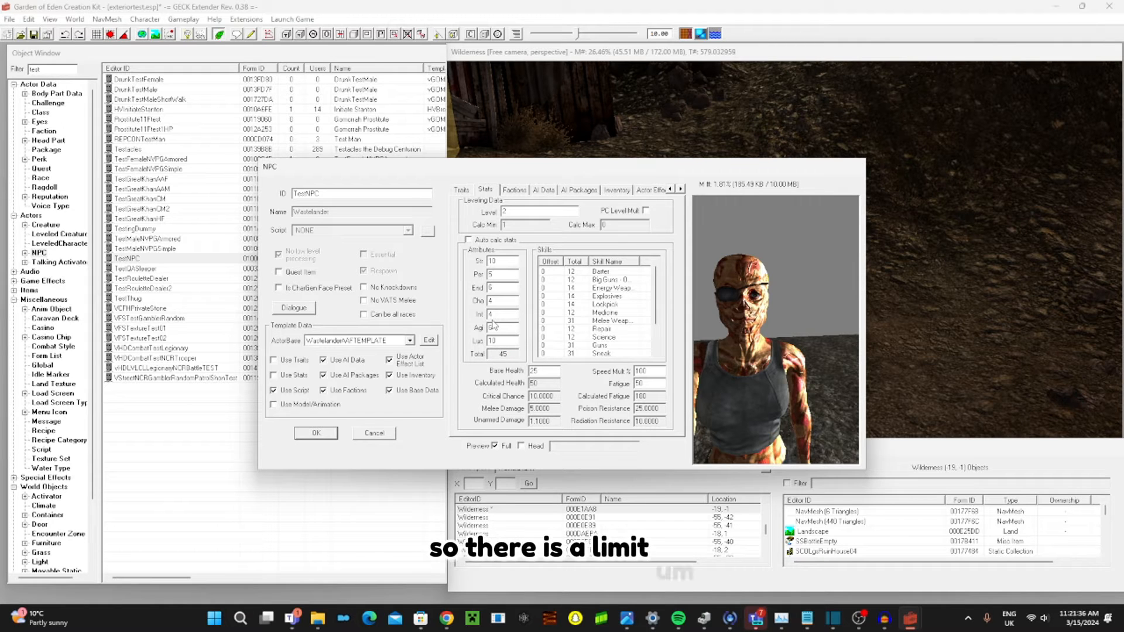
- Turn off Use Factions in the template data and add GoodspringsFaction to the character's factions
{"action": "left_click", "coordinate": [514, 190]}
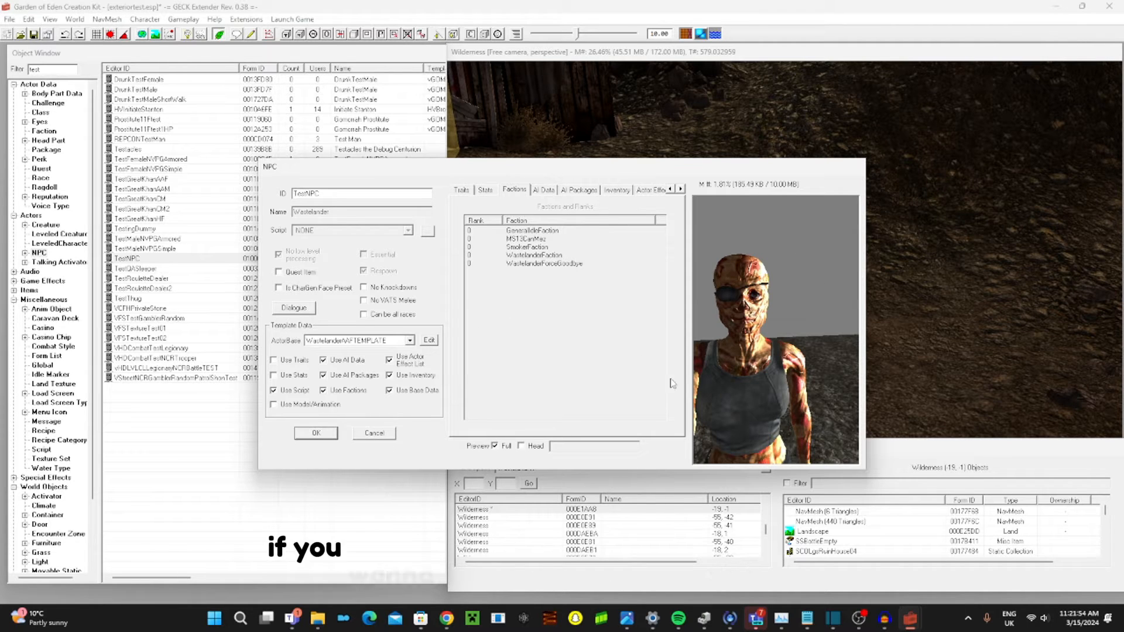
{"action": "left_click", "coordinate": [355, 393]}
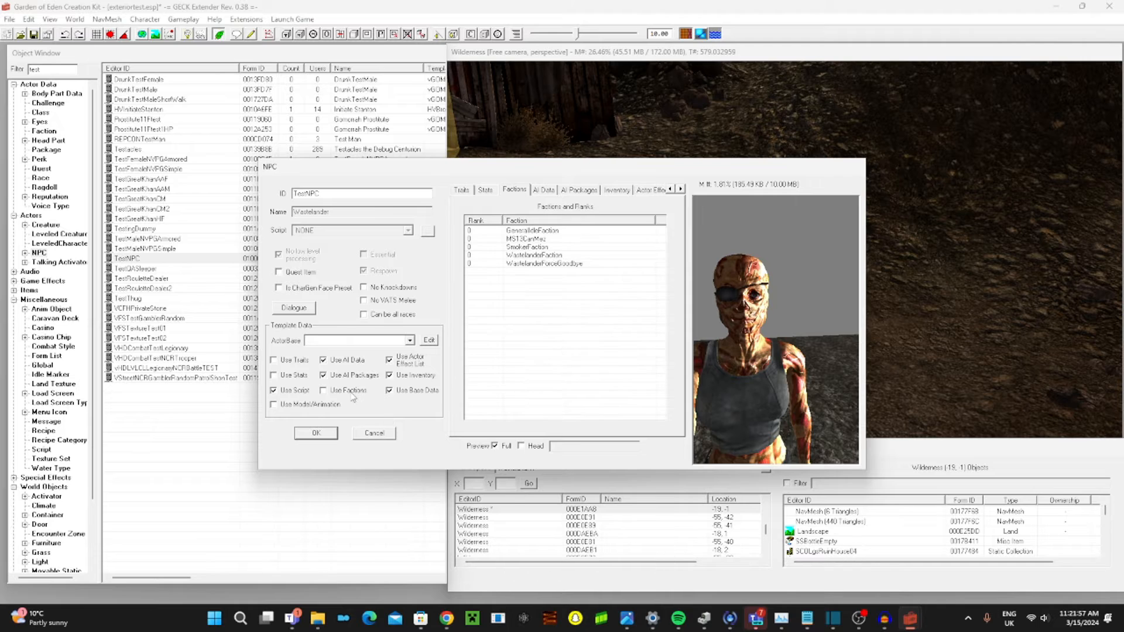
{"action": "right_click", "coordinate": [540, 288]}
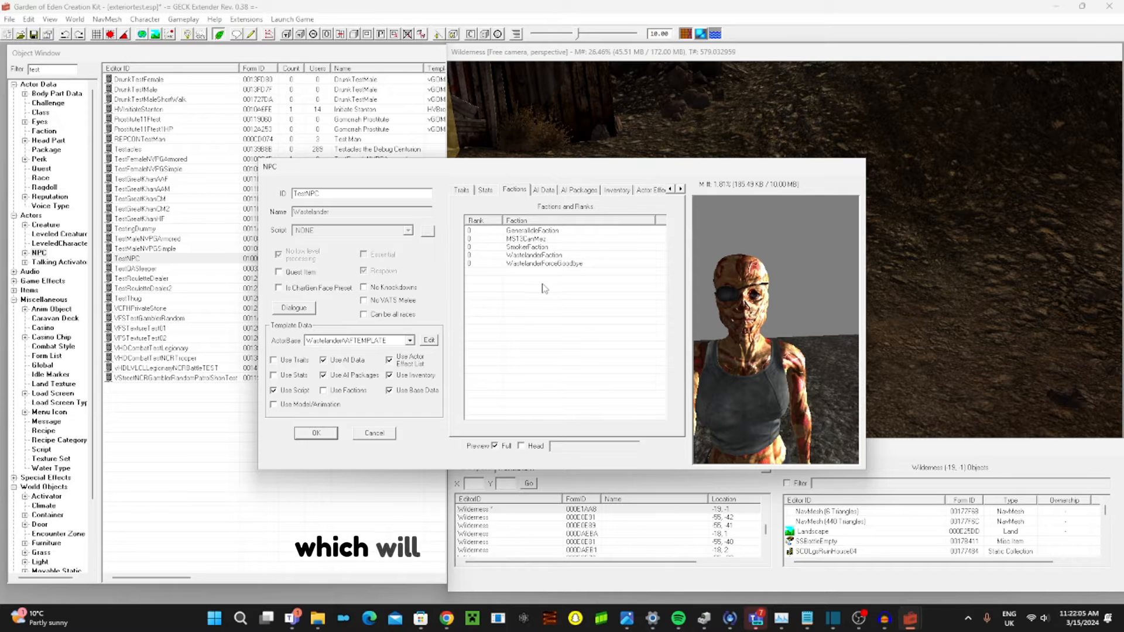
{"action": "right_click", "coordinate": [544, 287]}
{"action": "left_click", "coordinate": [547, 289]}
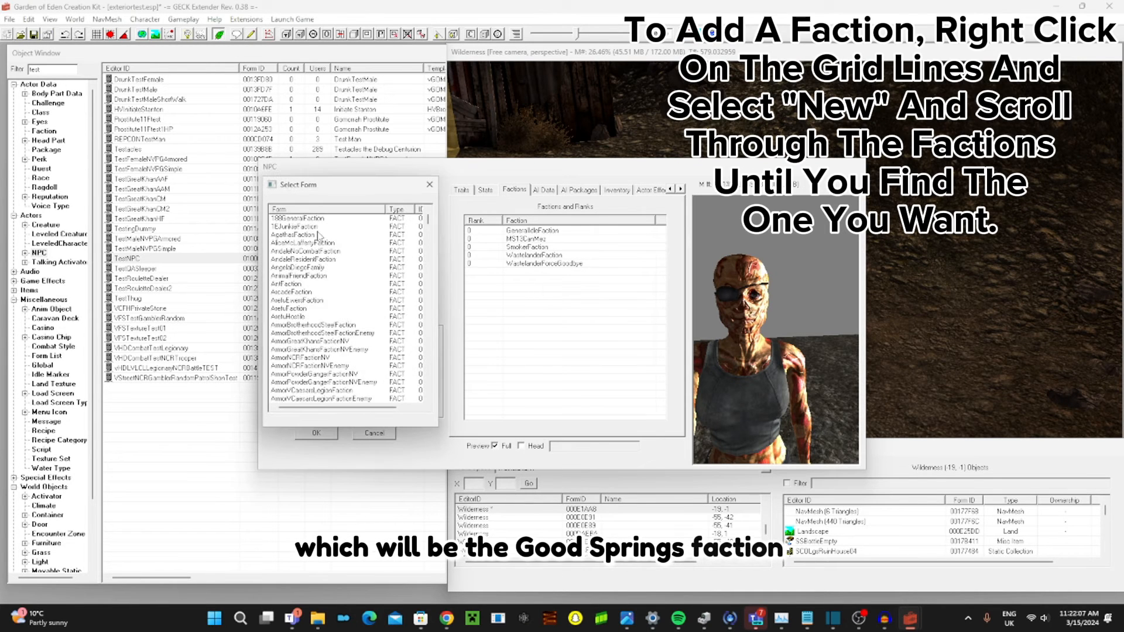
{"action": "scroll", "coordinate": [317, 305], "scroll_direction": "down", "scroll_amount": 5}
{"action": "scroll", "coordinate": [281, 253], "scroll_direction": "down", "scroll_amount": 15}
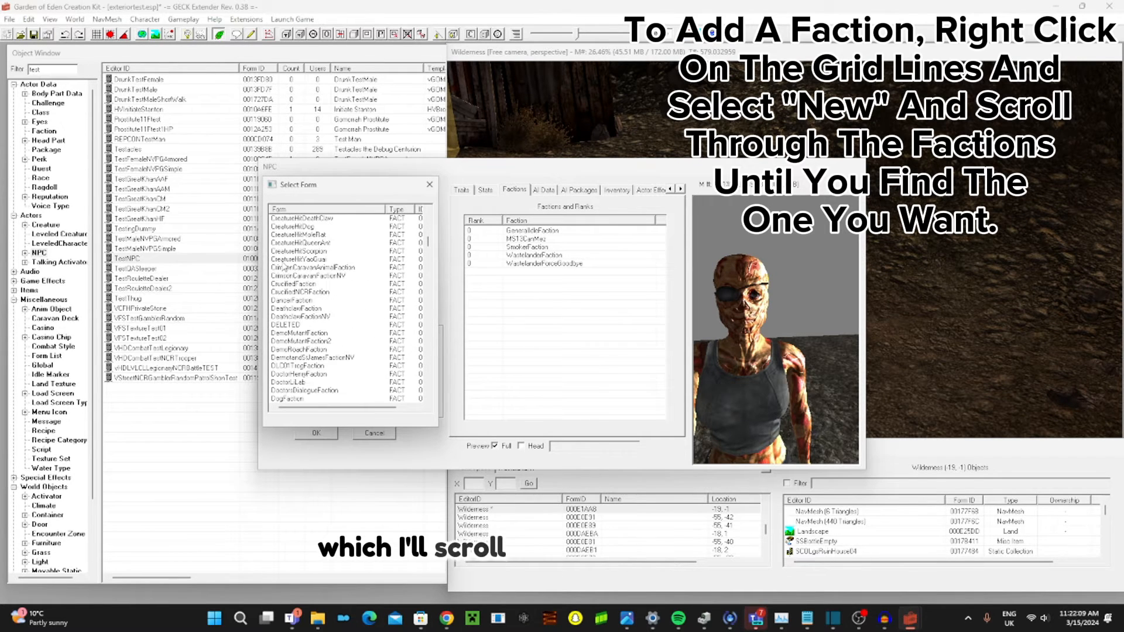
{"action": "scroll", "coordinate": [321, 318], "scroll_direction": "down", "scroll_amount": 1}
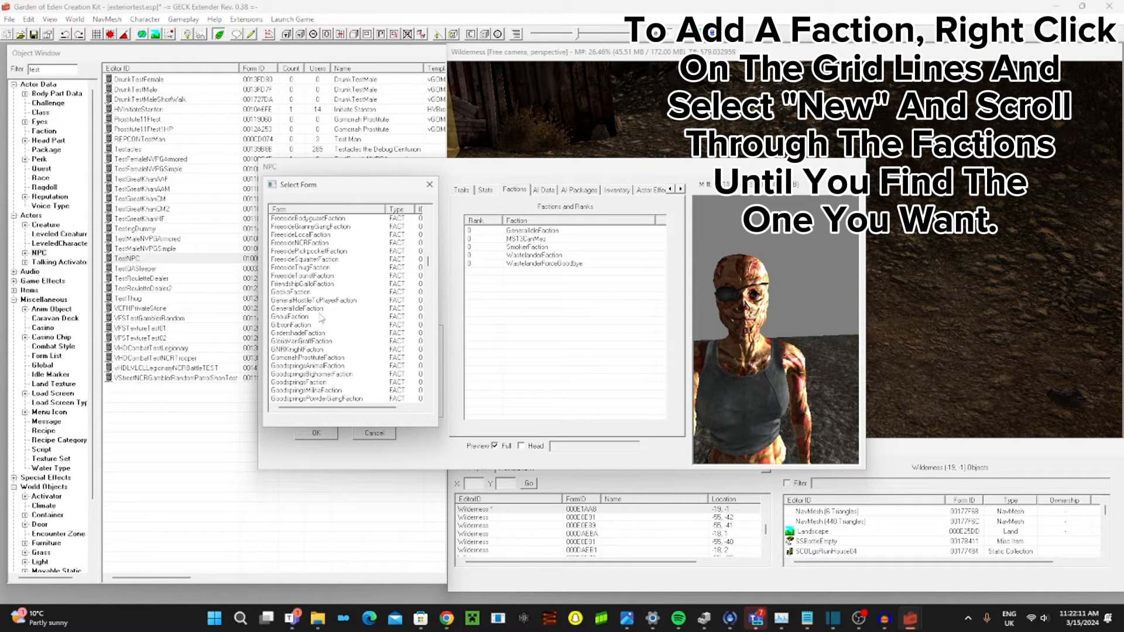
{"action": "scroll", "coordinate": [295, 370], "scroll_direction": "down", "scroll_amount": 1}
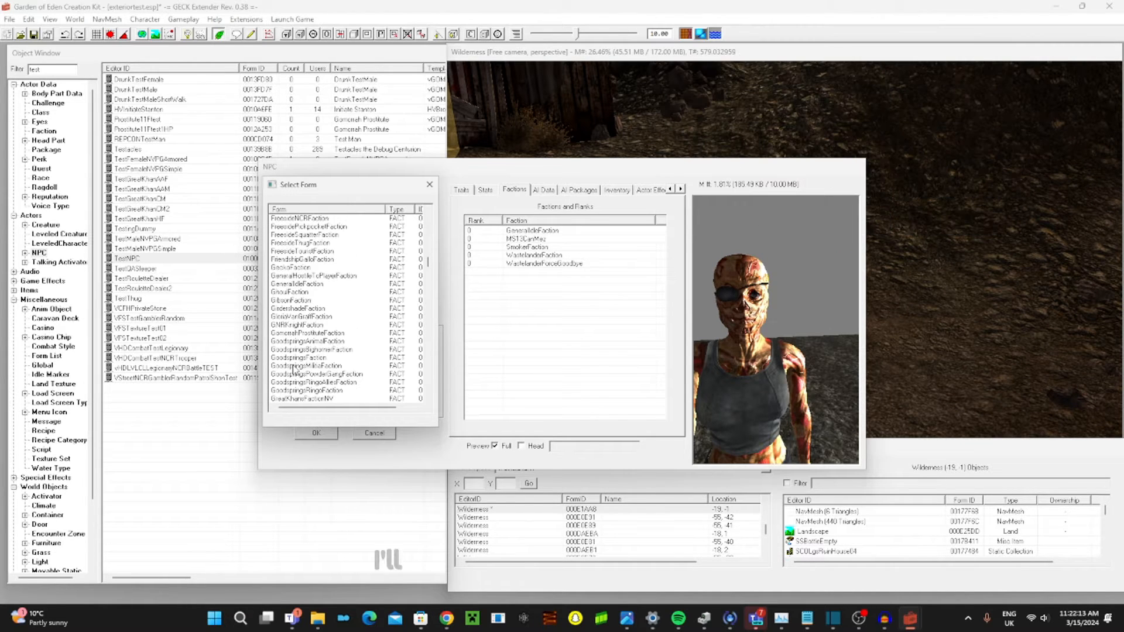
{"action": "double_click", "coordinate": [302, 358]}
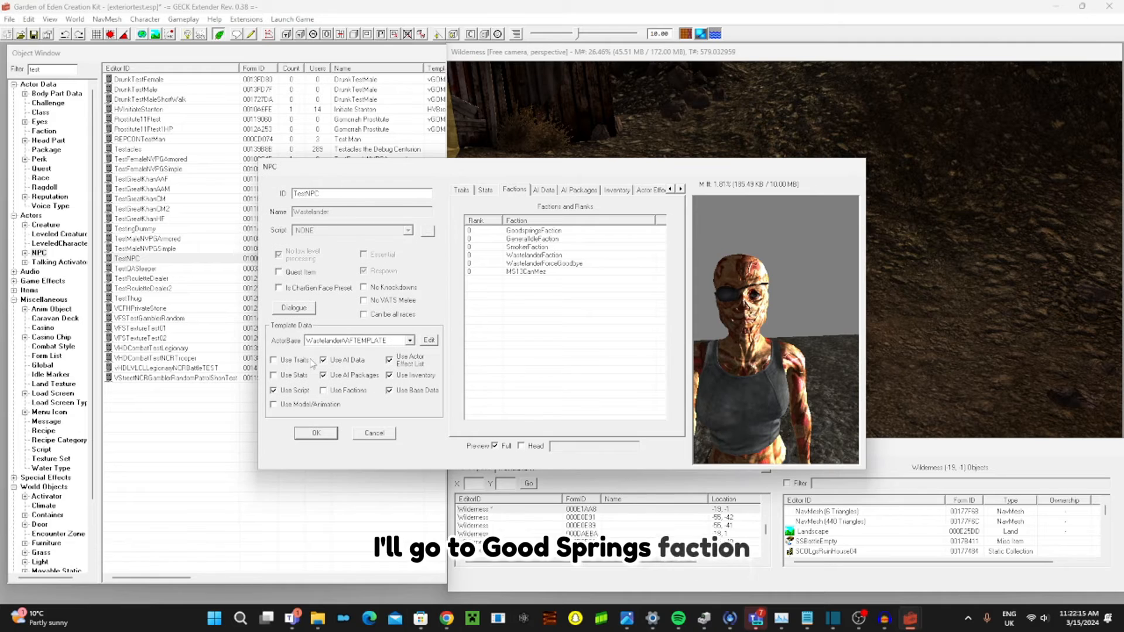
- Add GoodspringsMilitiaFaction to the character's factions as well
{"action": "right_click", "coordinate": [508, 336]}
{"action": "left_click", "coordinate": [532, 339]}
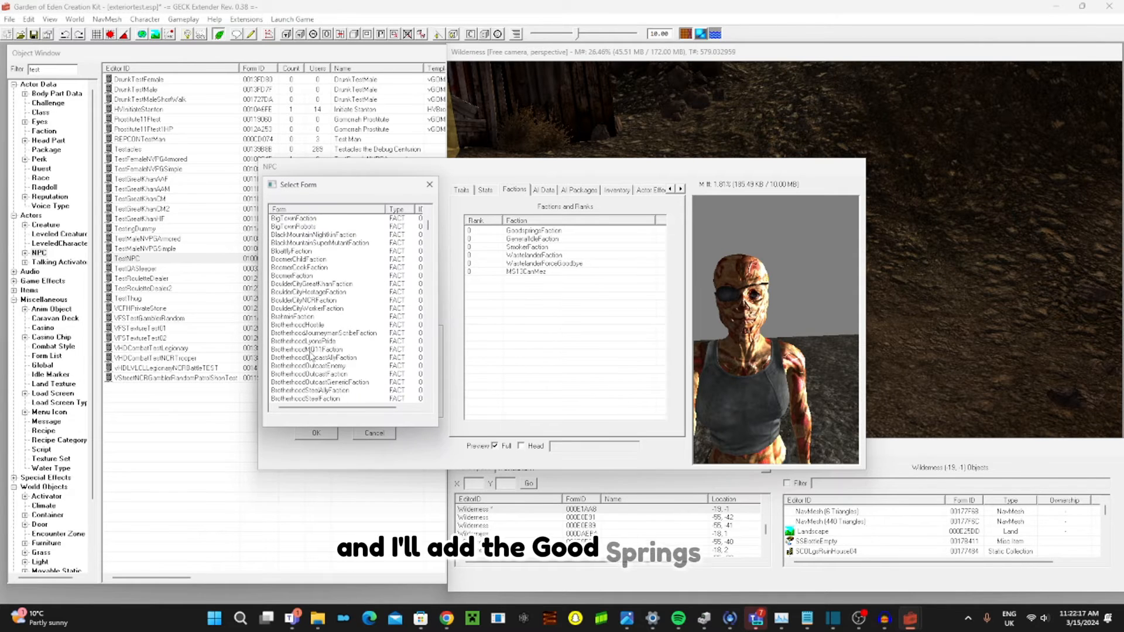
{"action": "scroll", "coordinate": [299, 351], "scroll_direction": "down", "scroll_amount": 12}
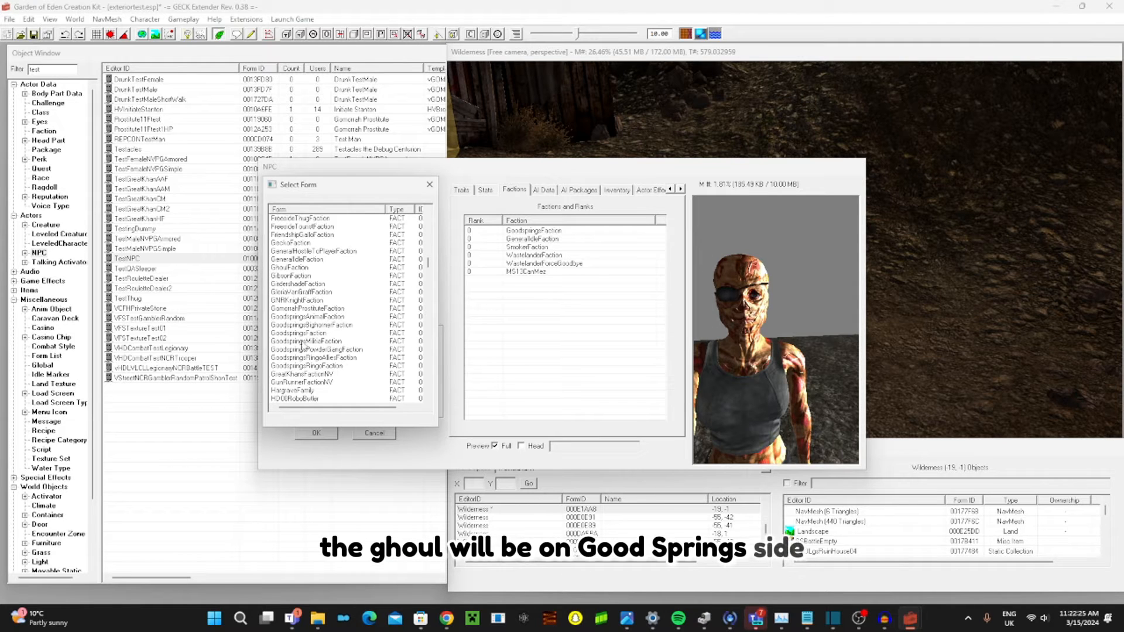
{"action": "double_click", "coordinate": [301, 343]}
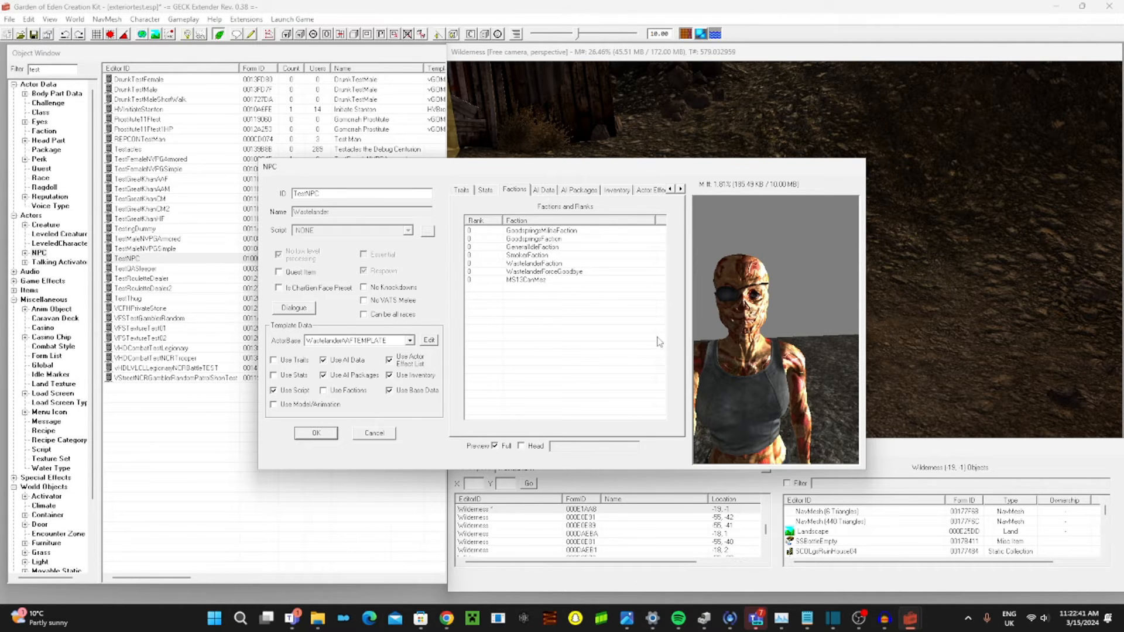
- Turn off Use AI Data so the AI attributes can be edited, and try Use Base Data off before turning it back on
{"action": "left_click", "coordinate": [544, 190]}
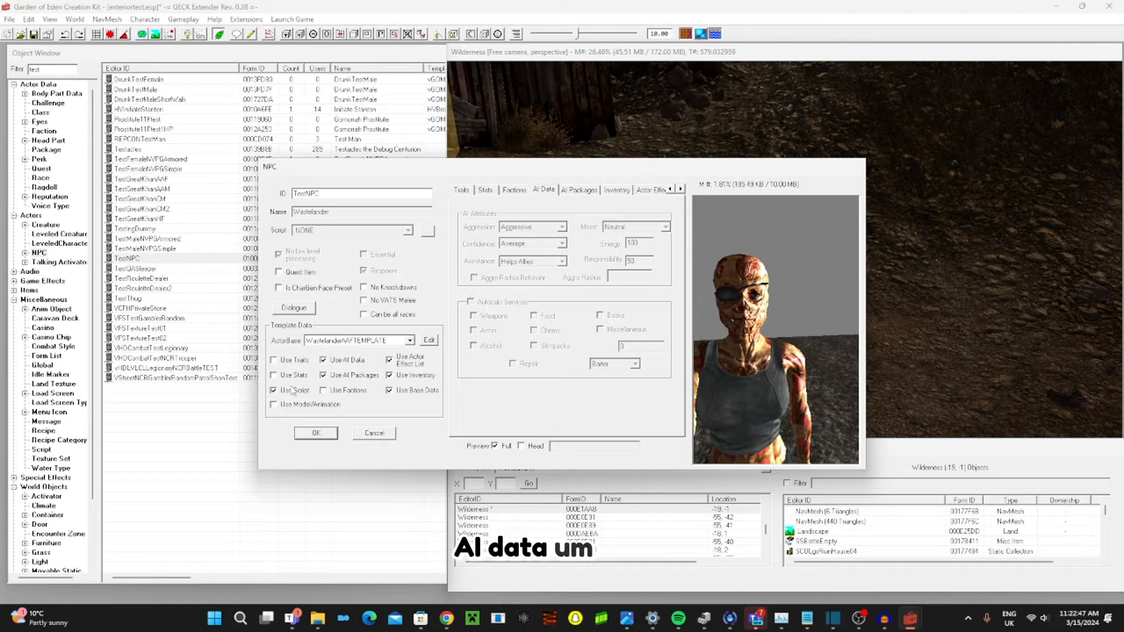
{"action": "left_click", "coordinate": [345, 359]}
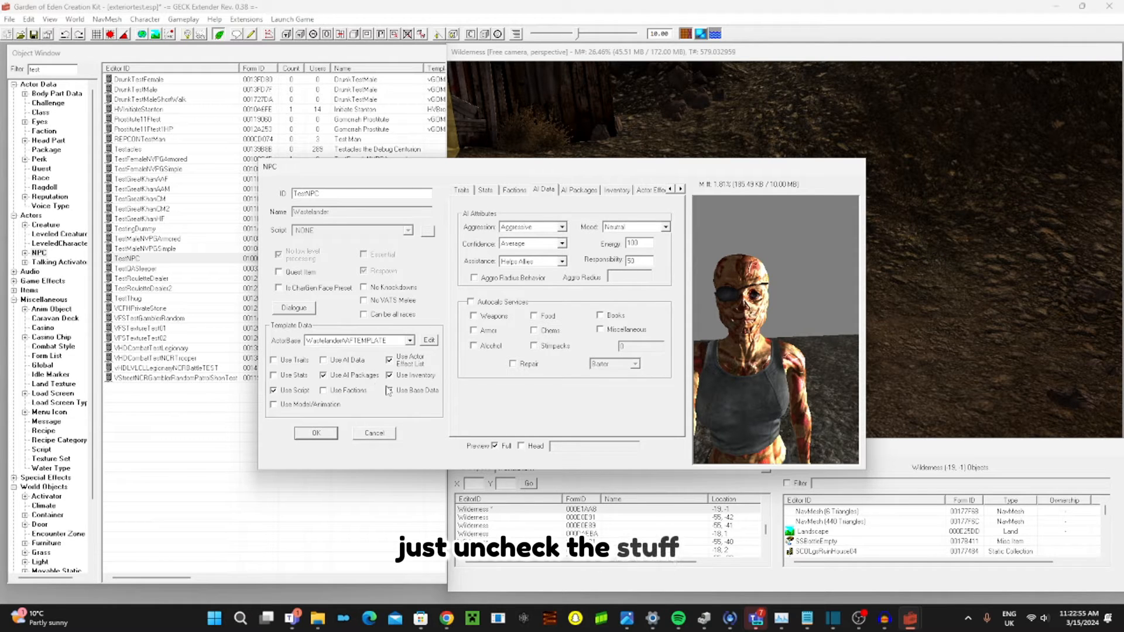
{"action": "left_click", "coordinate": [414, 391]}
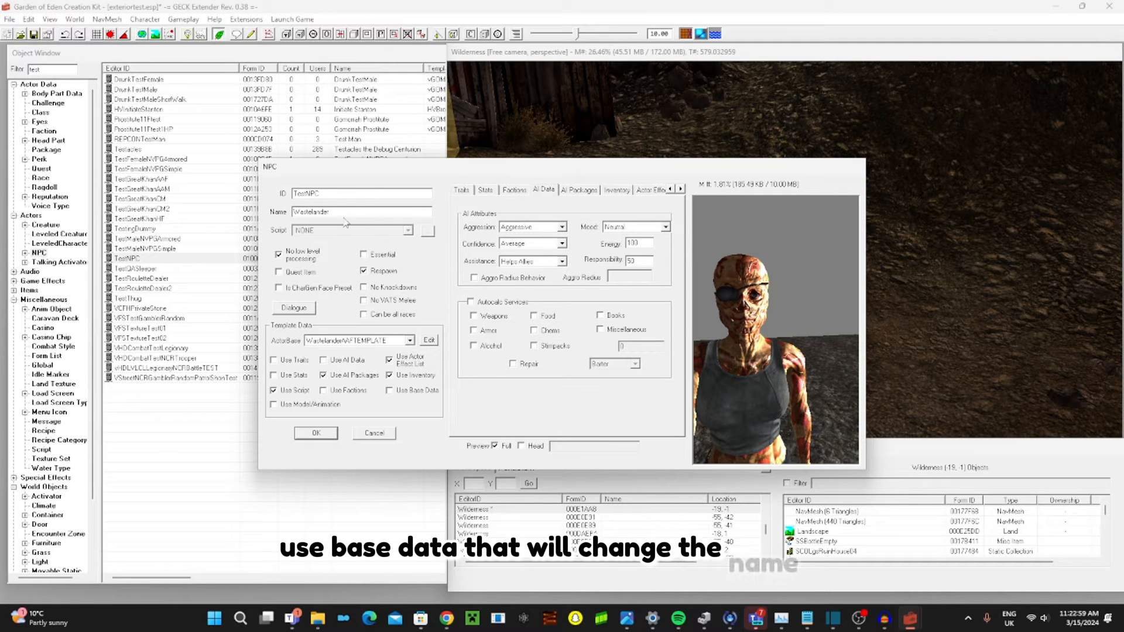
{"action": "left_click", "coordinate": [417, 390]}
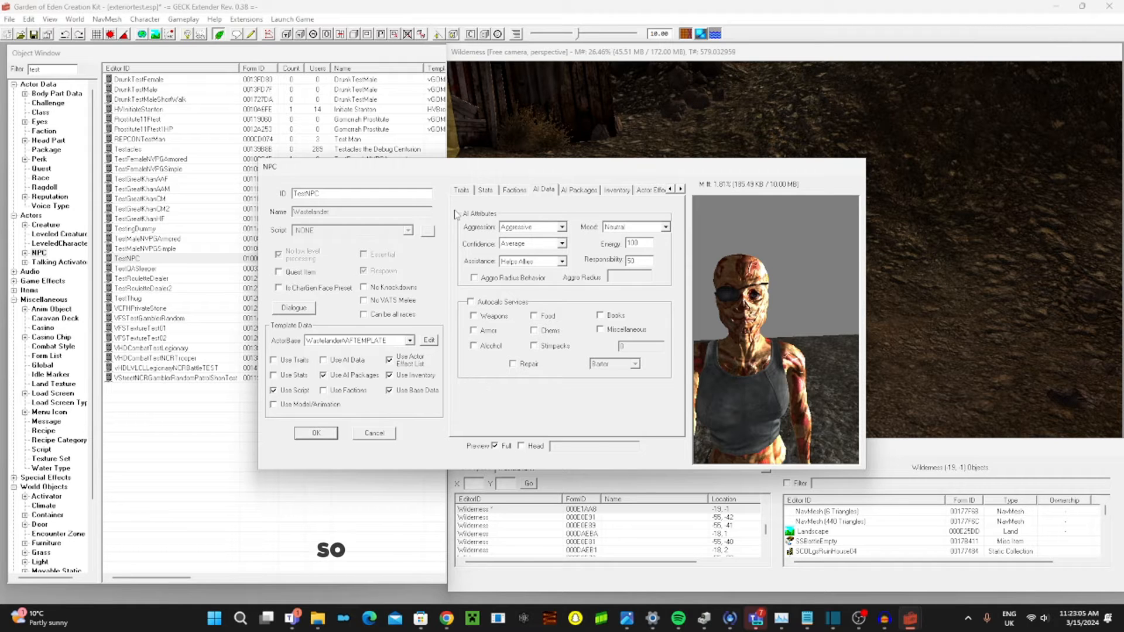
- Keep Aggression at Aggressive and Confidence at Average, and set Assistance to Helps Friends and Allies
{"action": "left_click", "coordinate": [531, 227]}
{"action": "left_click", "coordinate": [526, 239]}
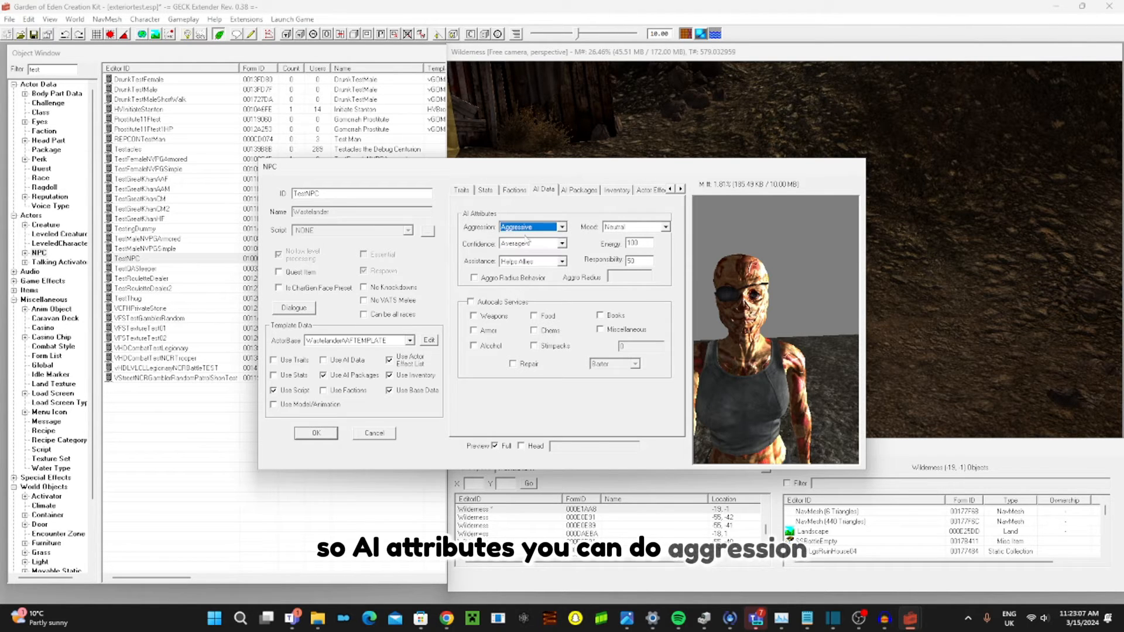
{"action": "left_click", "coordinate": [531, 244]}
{"action": "left_click", "coordinate": [527, 251]}
{"action": "left_click", "coordinate": [530, 261]}
{"action": "left_click", "coordinate": [525, 264]}
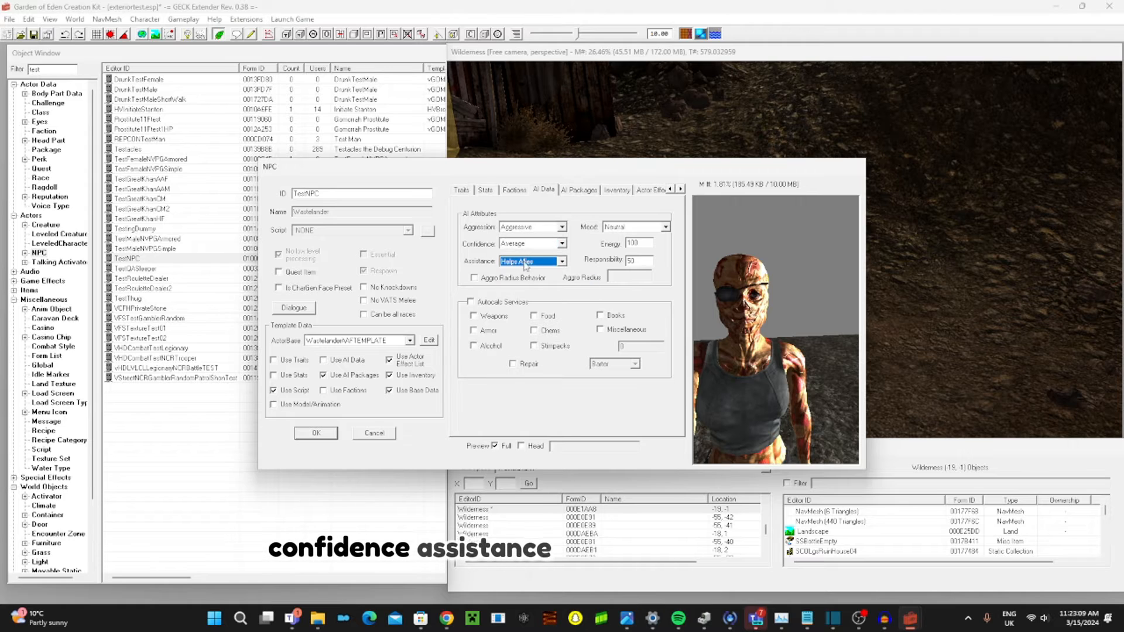
{"action": "left_click", "coordinate": [527, 262]}
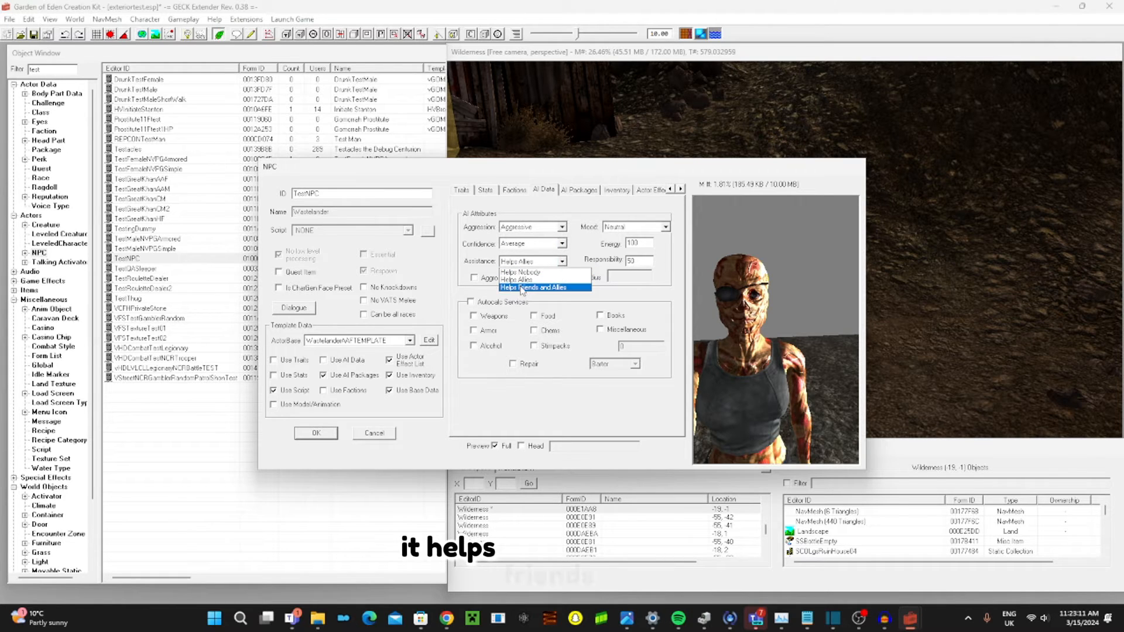
{"action": "left_click", "coordinate": [522, 288]}
- Look through the available Mood, Confidence and Aggression options without changing the selected ones
{"action": "left_click", "coordinate": [634, 228]}
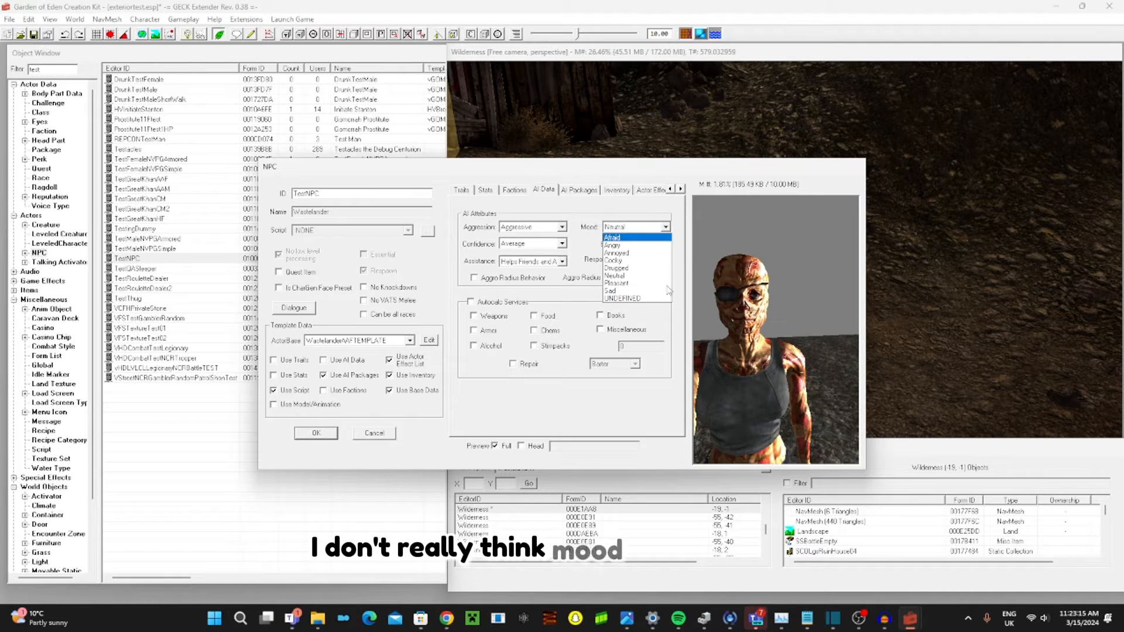
{"action": "left_click", "coordinate": [634, 230]}
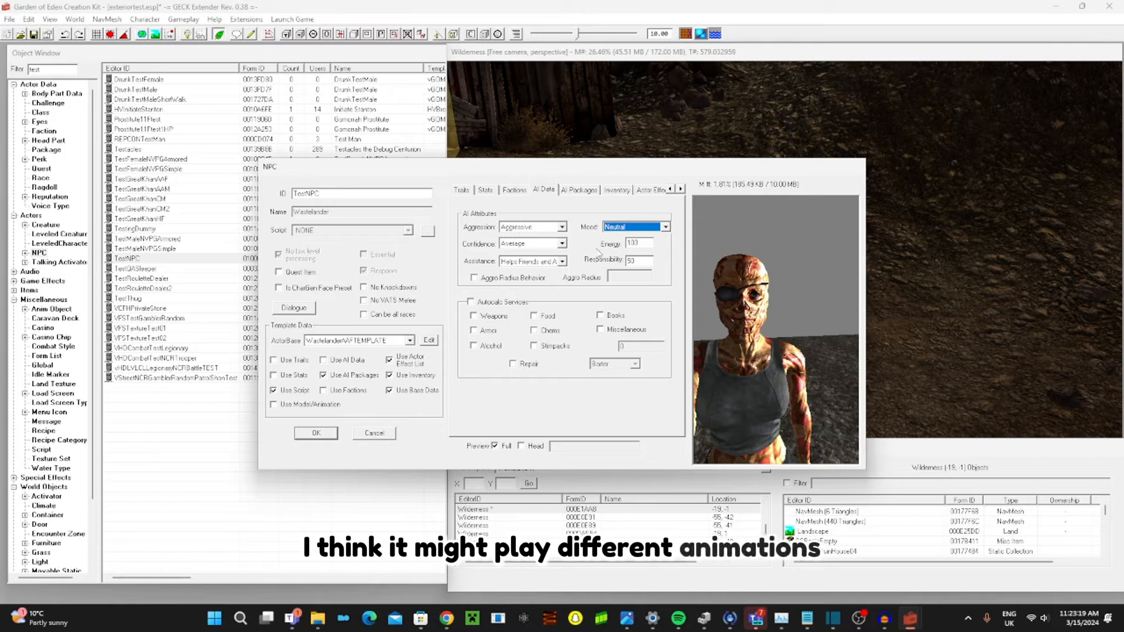
{"action": "left_click", "coordinate": [552, 248]}
{"action": "left_click", "coordinate": [544, 246]}
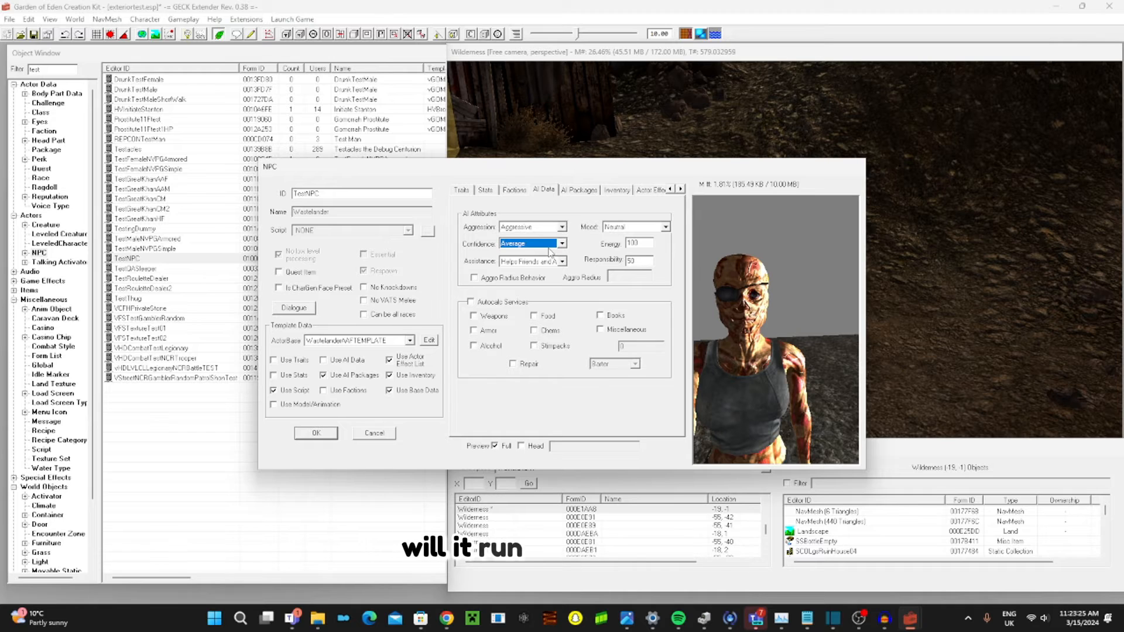
{"action": "left_click", "coordinate": [551, 247]}
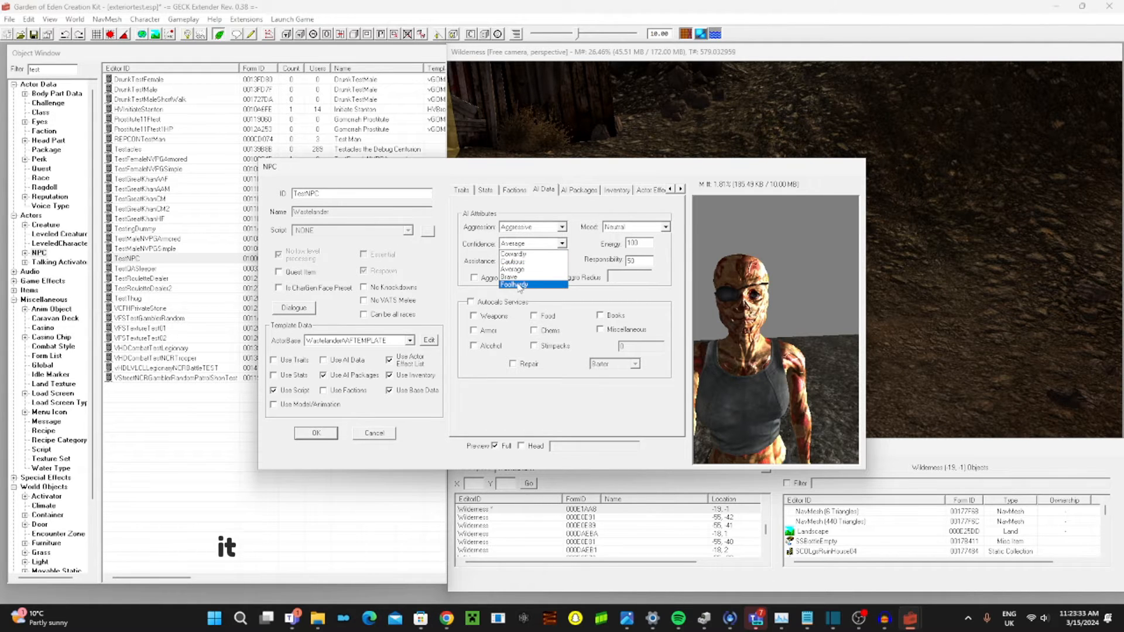
{"action": "left_click", "coordinate": [531, 245]}
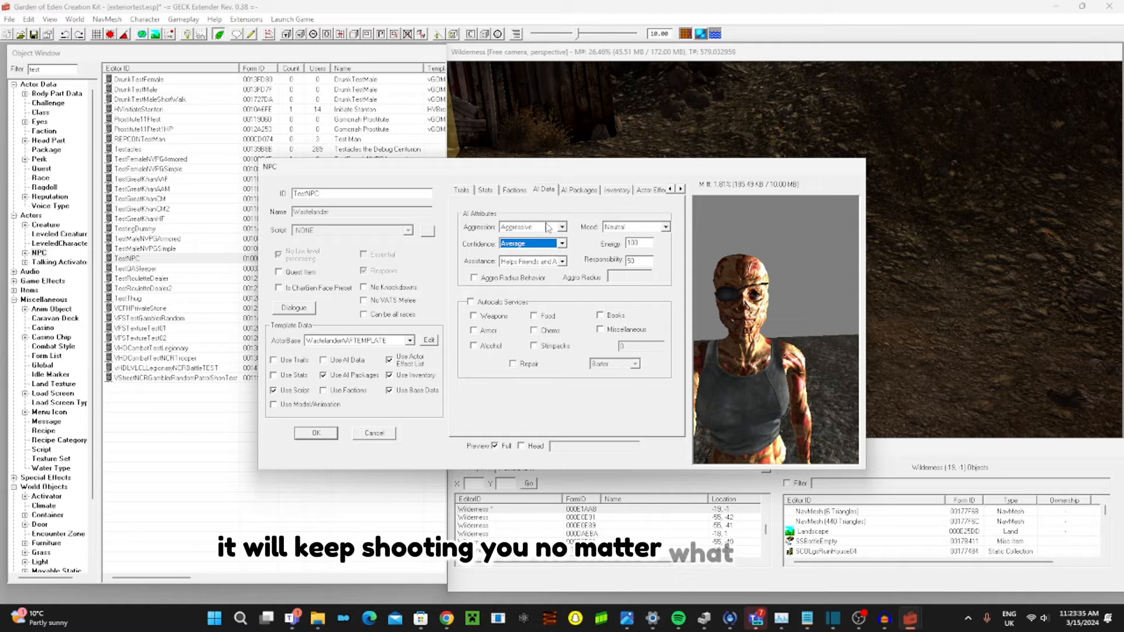
{"action": "left_click", "coordinate": [548, 227]}
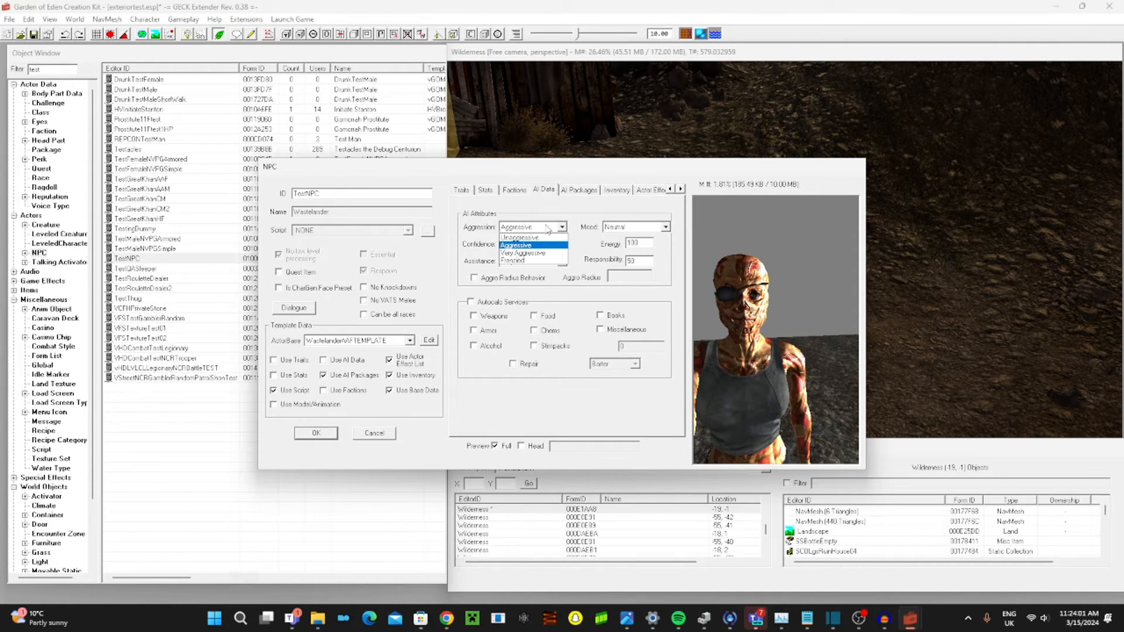
{"action": "left_click", "coordinate": [546, 227]}
{"action": "left_click", "coordinate": [543, 228]}
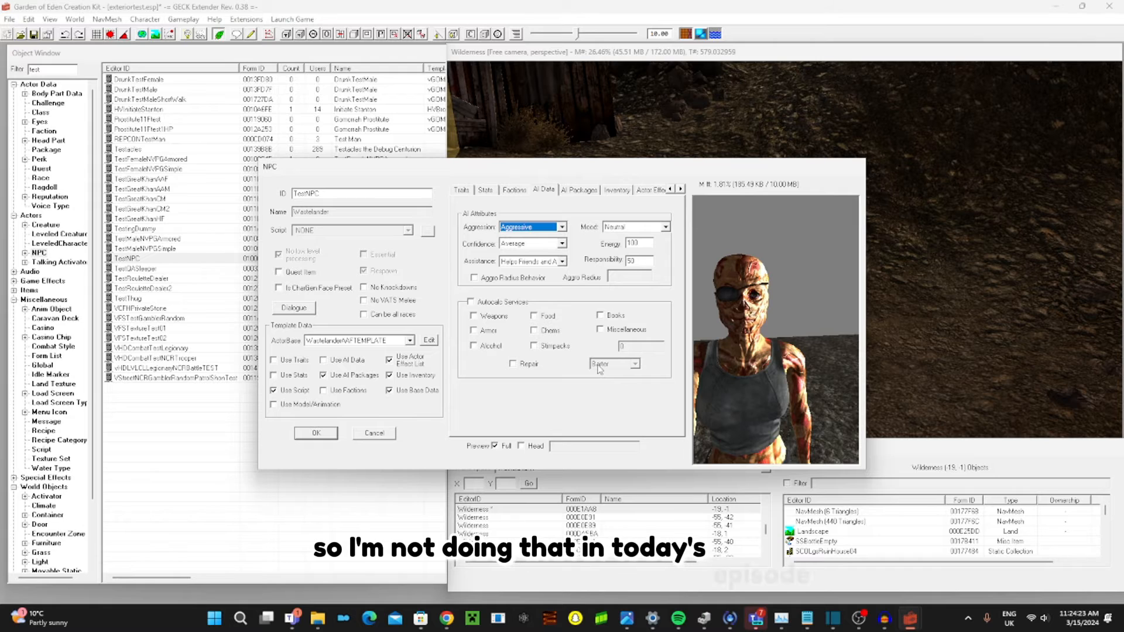
- Try turning off Use AI Packages for the character's package list and turn it back on
{"action": "left_click", "coordinate": [592, 192]}
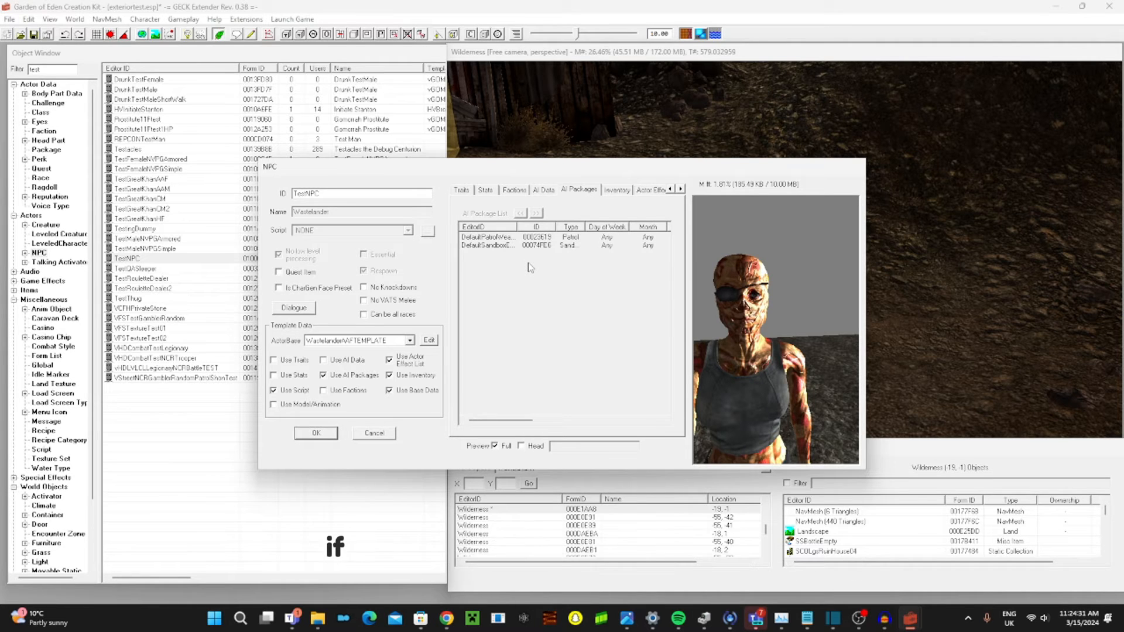
{"action": "left_click", "coordinate": [345, 377]}
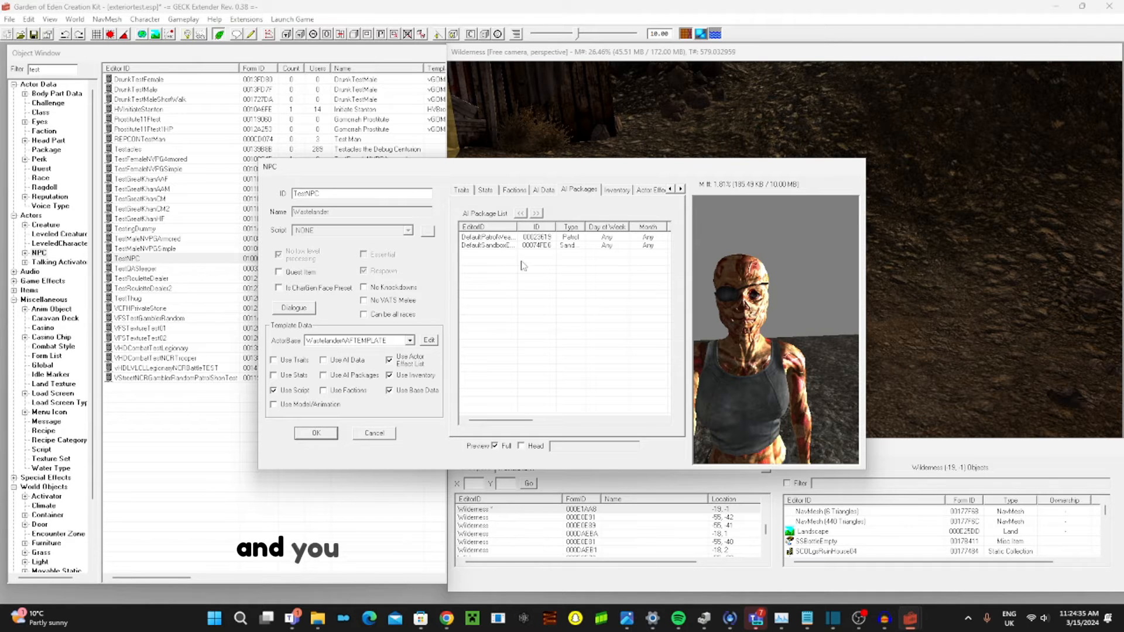
{"action": "left_click", "coordinate": [323, 376]}
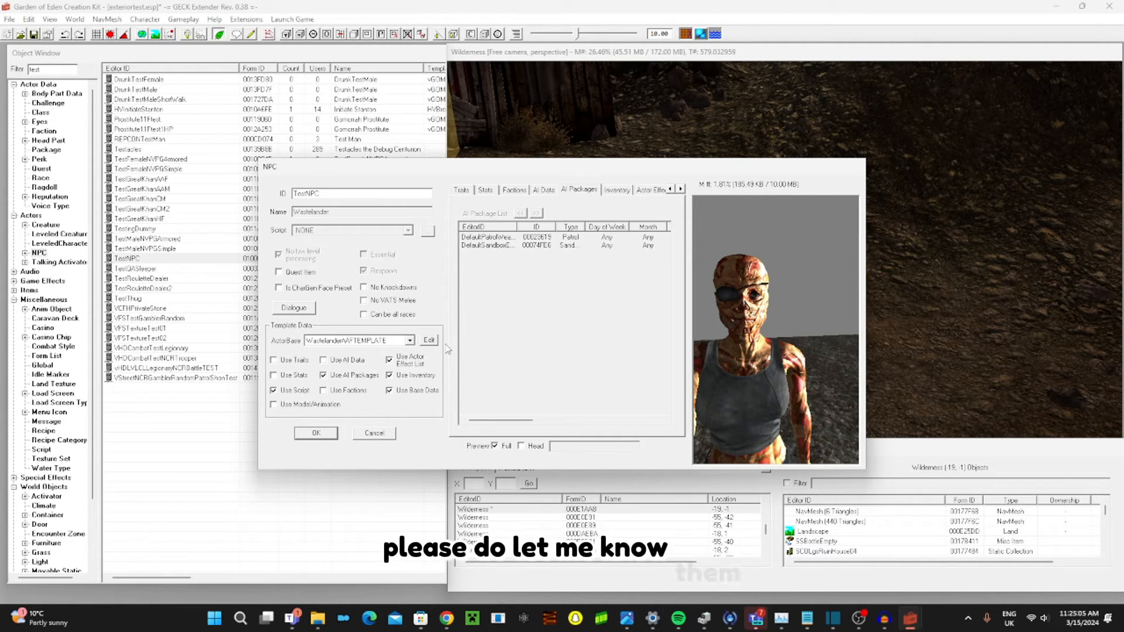
- Turn off Use Inventory, go through the inherited inventory items and select CapsChange100
{"action": "left_click", "coordinate": [617, 190]}
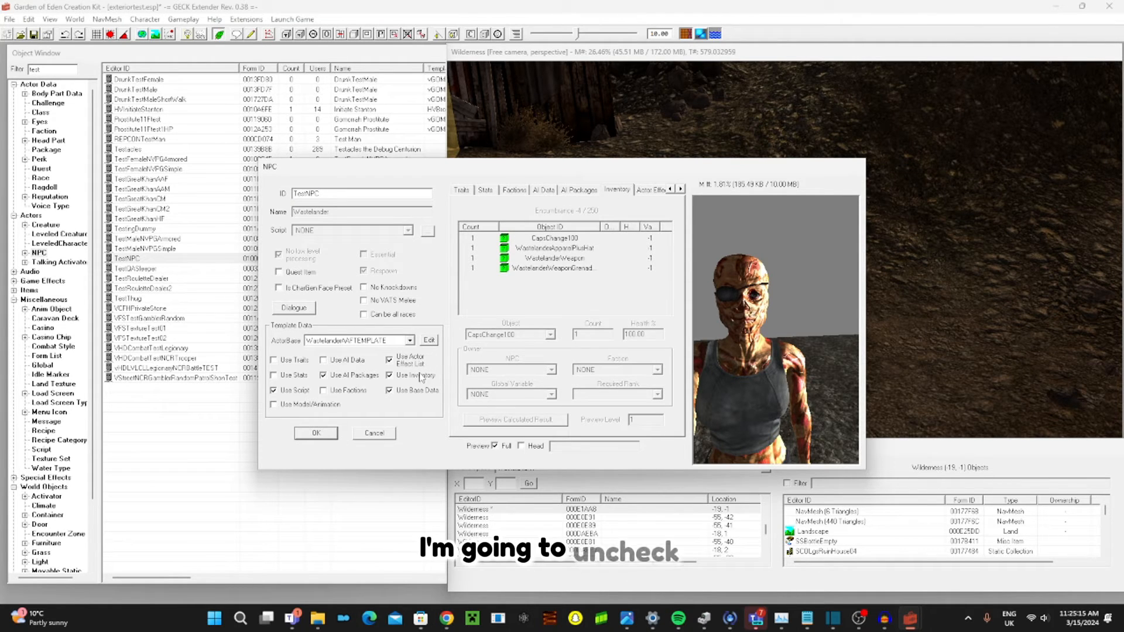
{"action": "left_click", "coordinate": [419, 376]}
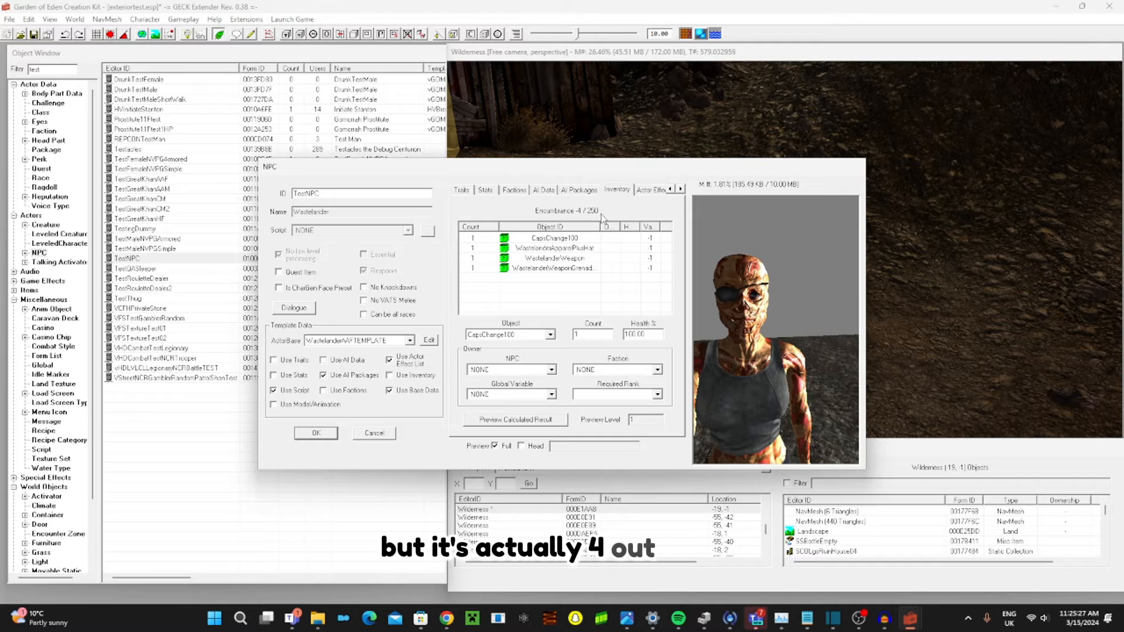
{"action": "left_click", "coordinate": [530, 238]}
{"action": "left_click", "coordinate": [533, 249]}
{"action": "left_click", "coordinate": [539, 258]}
{"action": "left_click", "coordinate": [545, 268]}
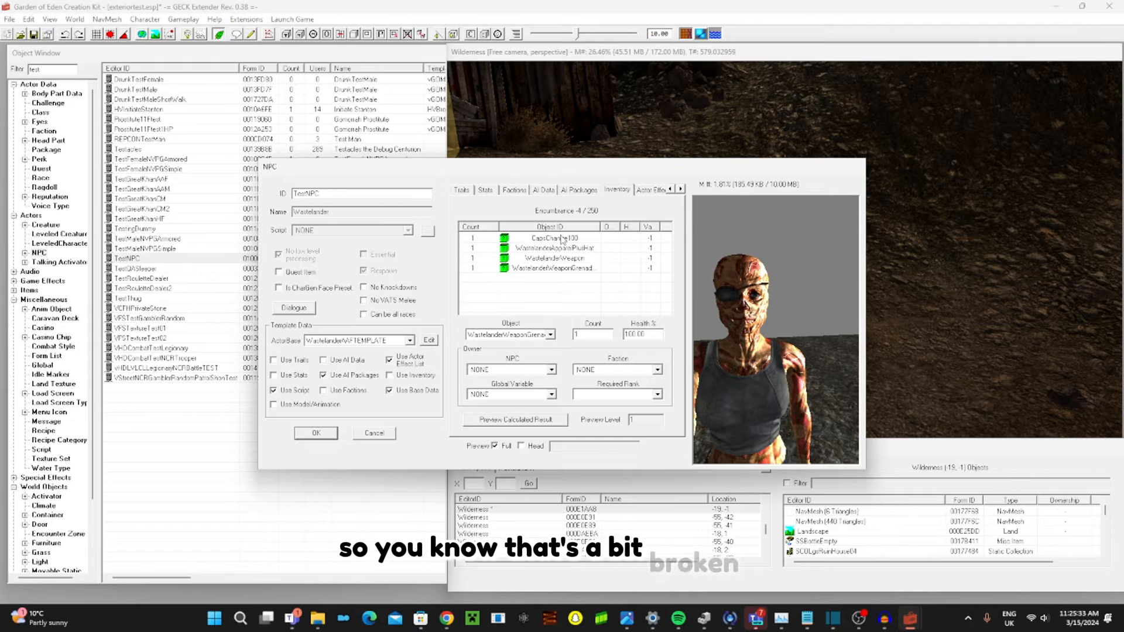
{"action": "left_click", "coordinate": [548, 248]}
{"action": "left_click", "coordinate": [551, 238]}
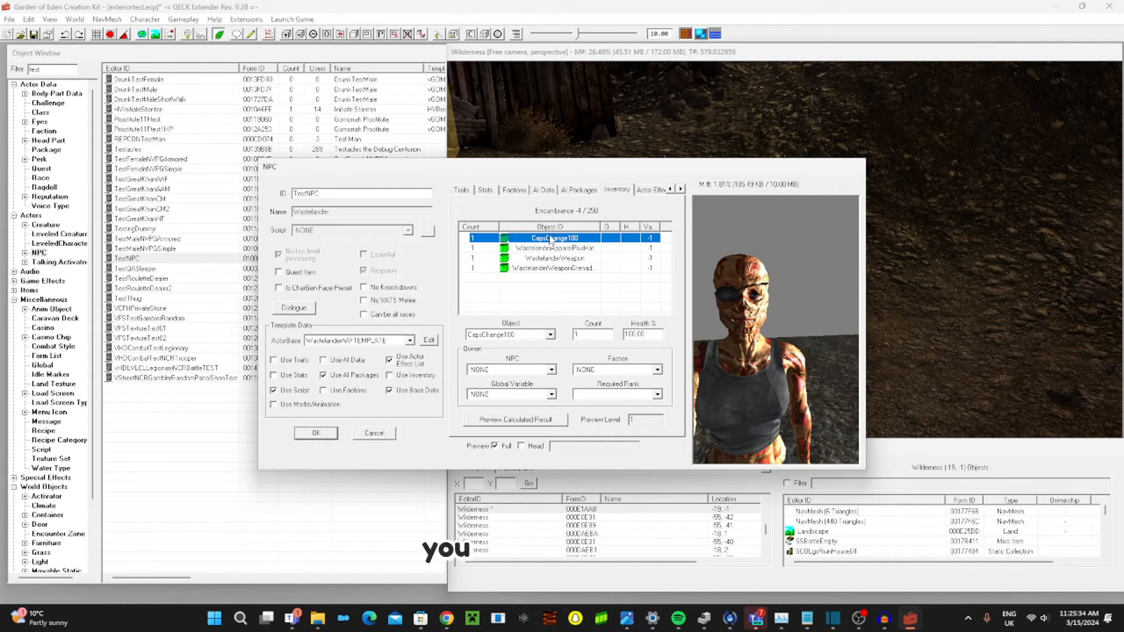
- Look through the inherited inventory entries: CapsChange100, WastelanderApparelPlusHat and the wastelander weapon and grenade list
{"action": "left_click", "coordinate": [541, 299]}
{"action": "mouse_move", "coordinate": [540, 295]}
{"action": "left_mouse_down"}
{"action": "mouse_move", "coordinate": [535, 249]}
{"action": "mouse_move", "coordinate": [541, 295]}
{"action": "left_mouse_up"}
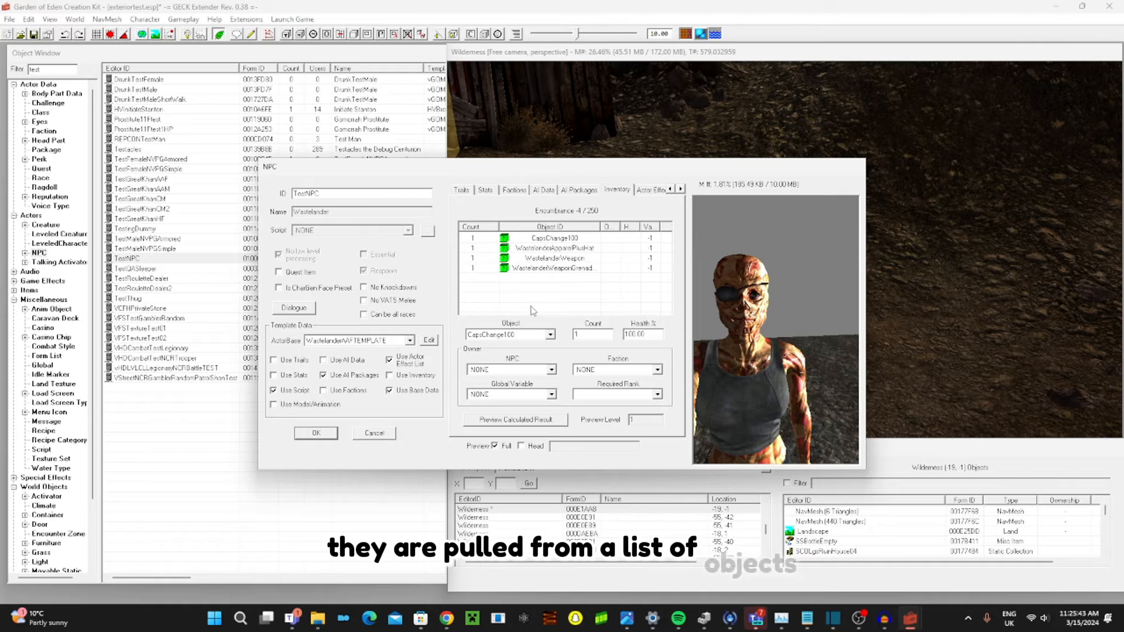
{"action": "left_click", "coordinate": [553, 238]}
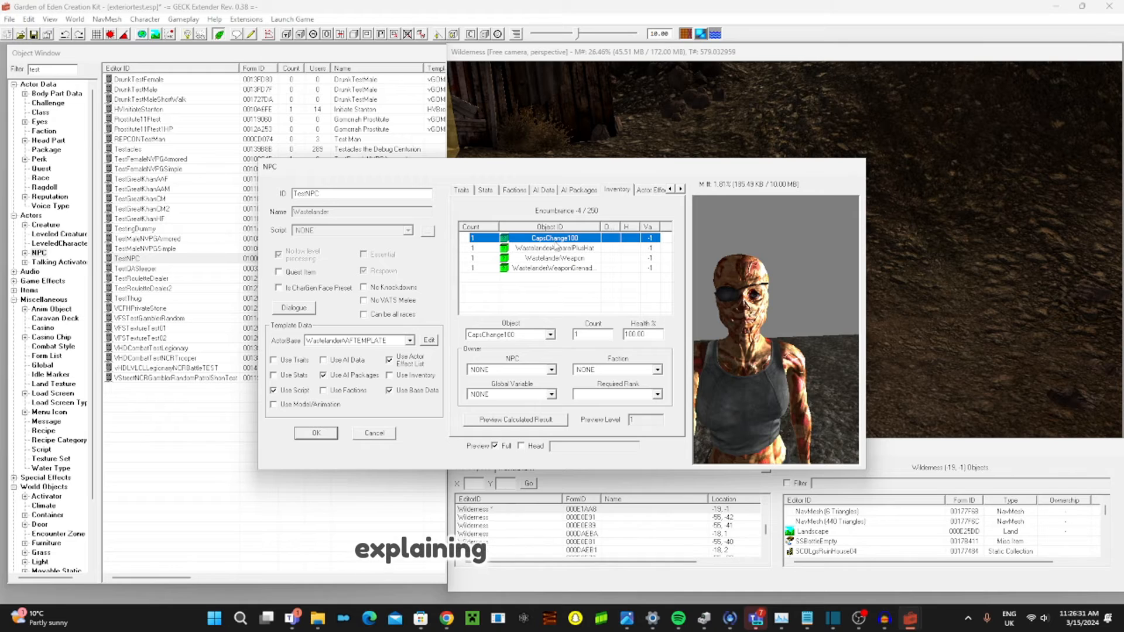
{"action": "right_click", "coordinate": [546, 285]}
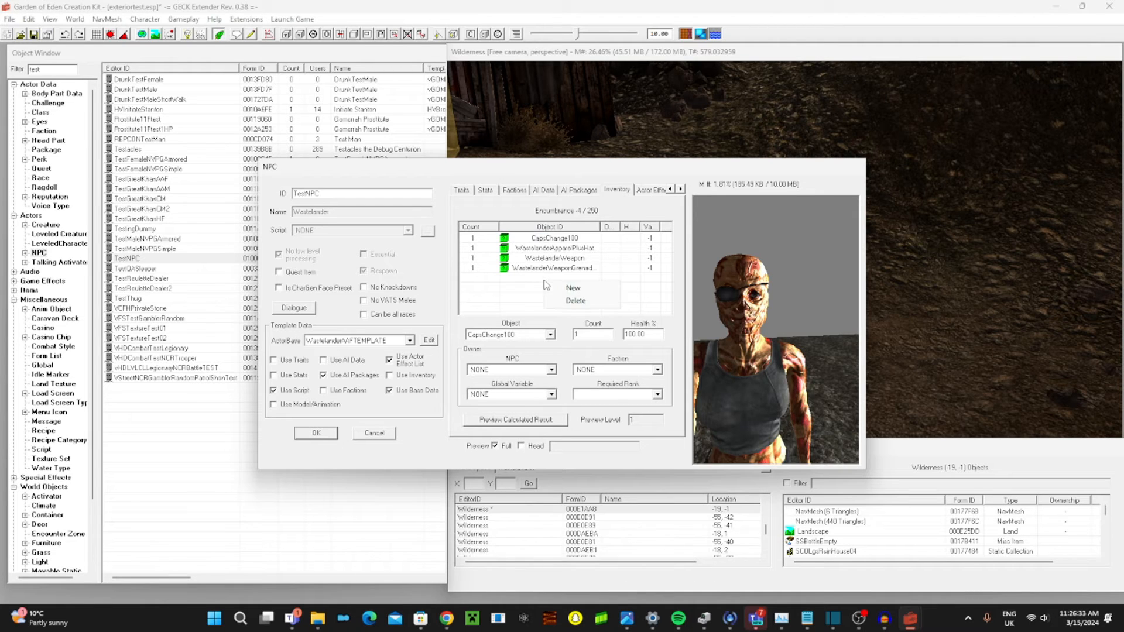
{"action": "left_click", "coordinate": [543, 249]}
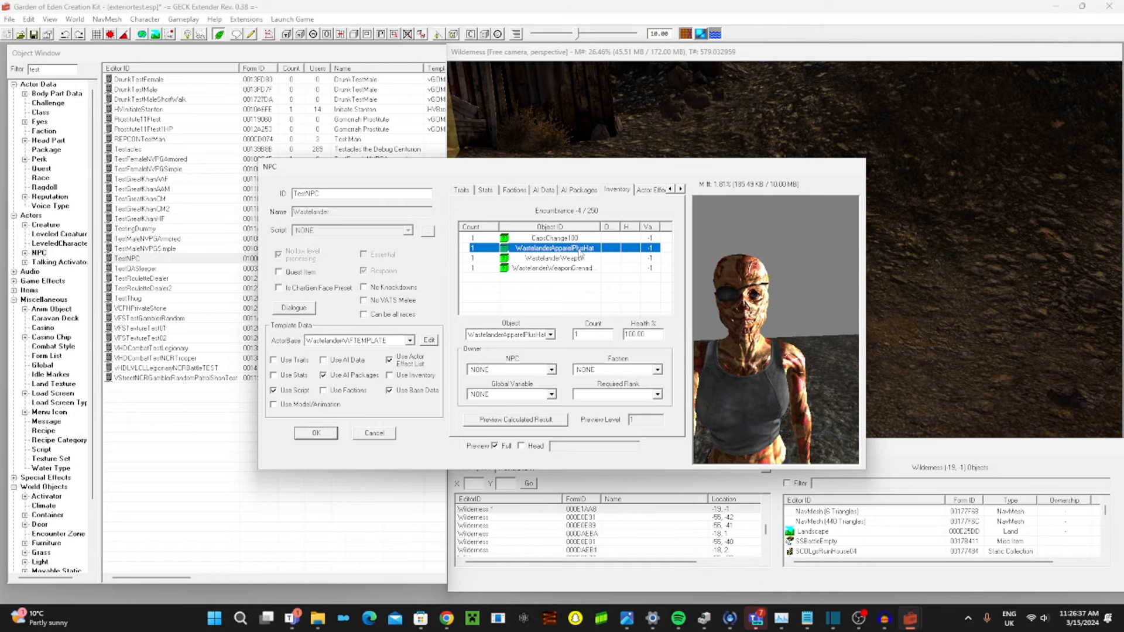
{"action": "left_click", "coordinate": [565, 269]}
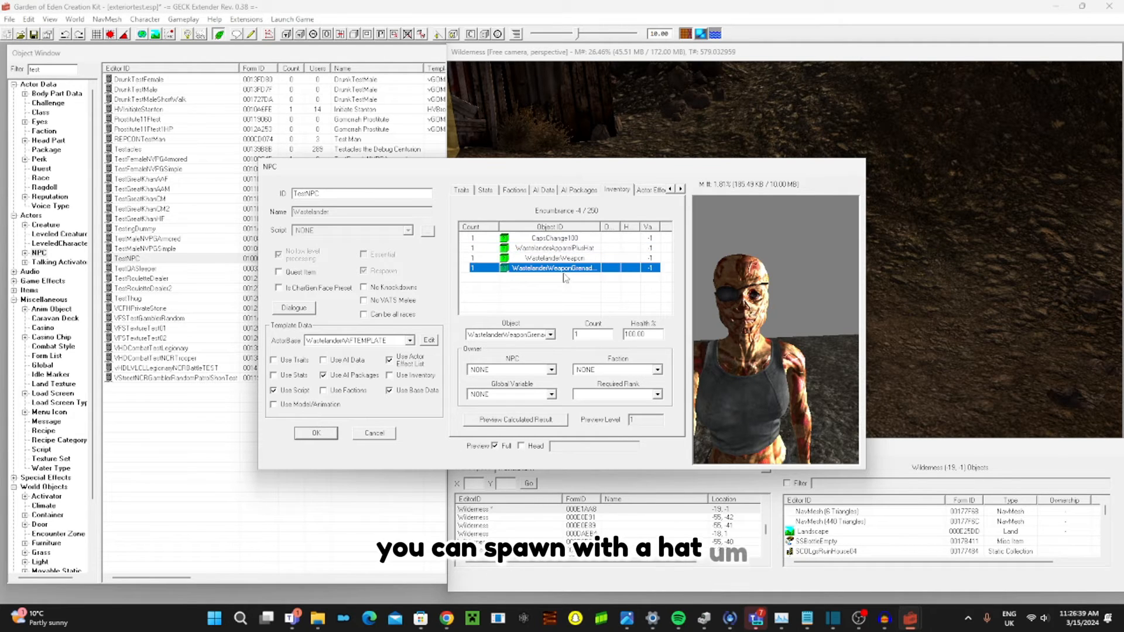
- Add a new entry to the NPC's inventory and set its object to ArmorCombat
{"action": "right_click", "coordinate": [563, 290]}
{"action": "left_click", "coordinate": [569, 298]}
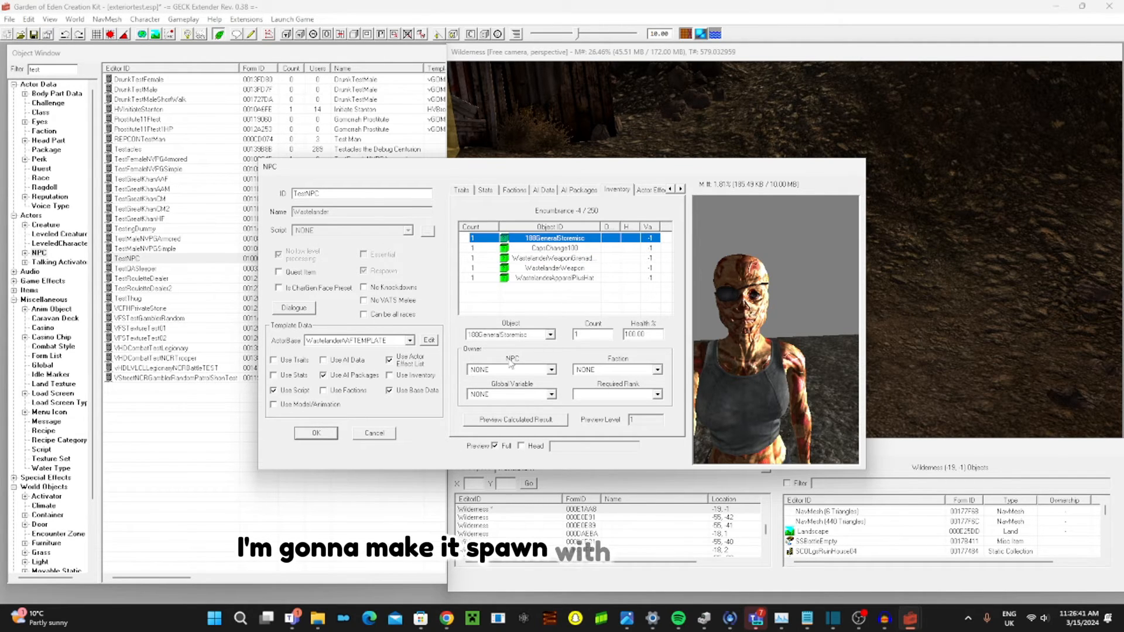
{"action": "left_click", "coordinate": [512, 335]}
{"action": "scroll", "coordinate": [590, 391], "scroll_direction": "down", "scroll_amount": 10}
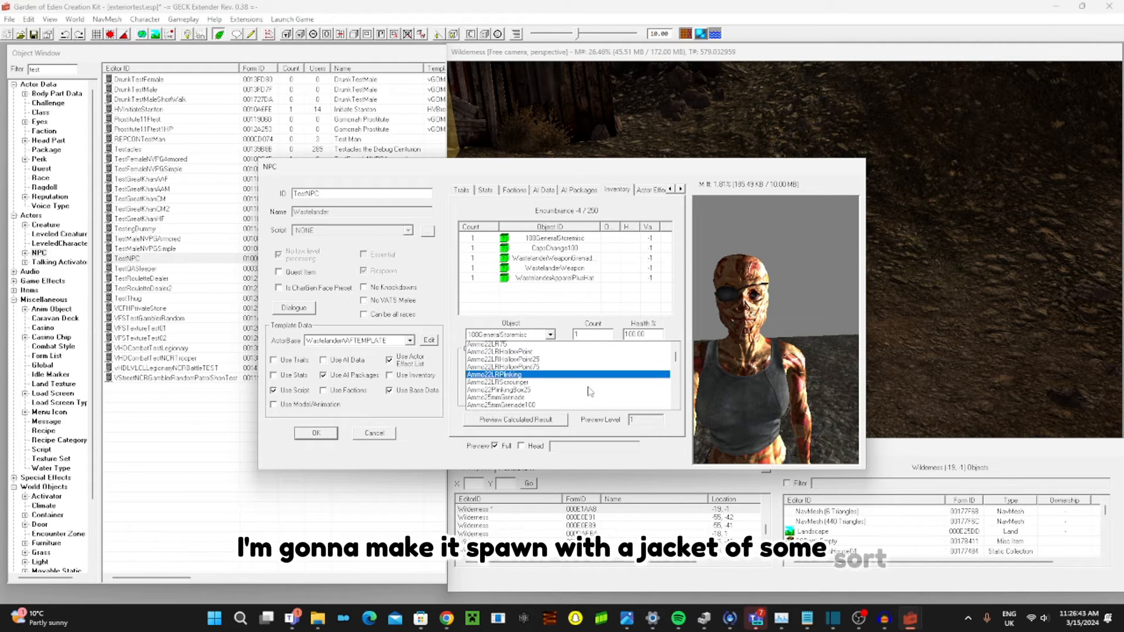
{"action": "scroll", "coordinate": [590, 391], "scroll_direction": "down", "scroll_amount": 15}
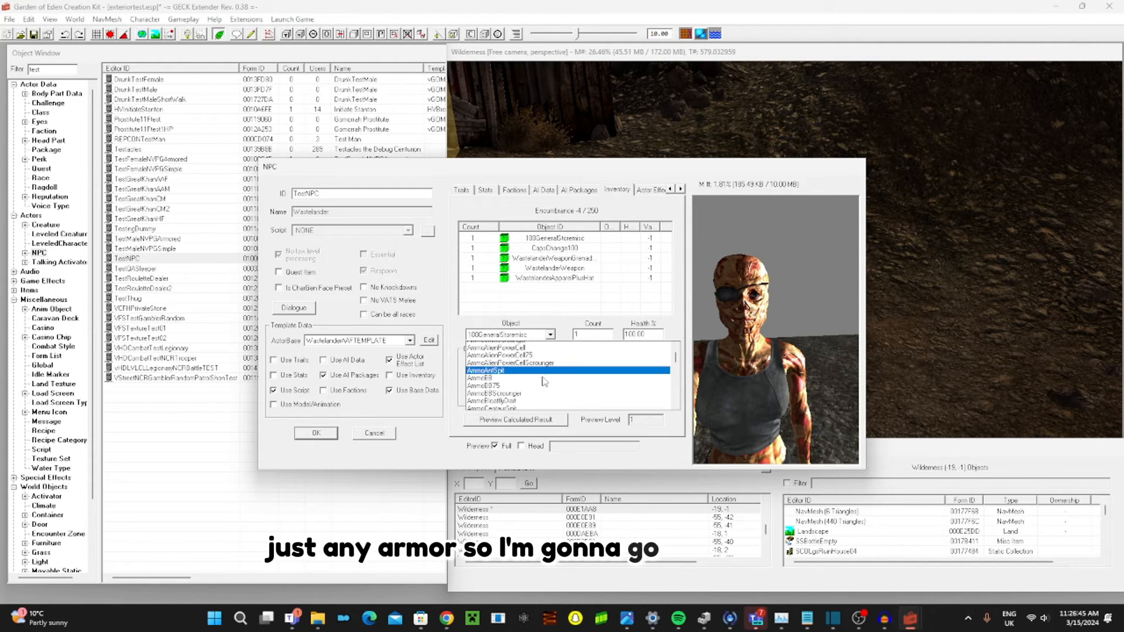
{"action": "scroll", "coordinate": [545, 381], "scroll_direction": "down", "scroll_amount": 15}
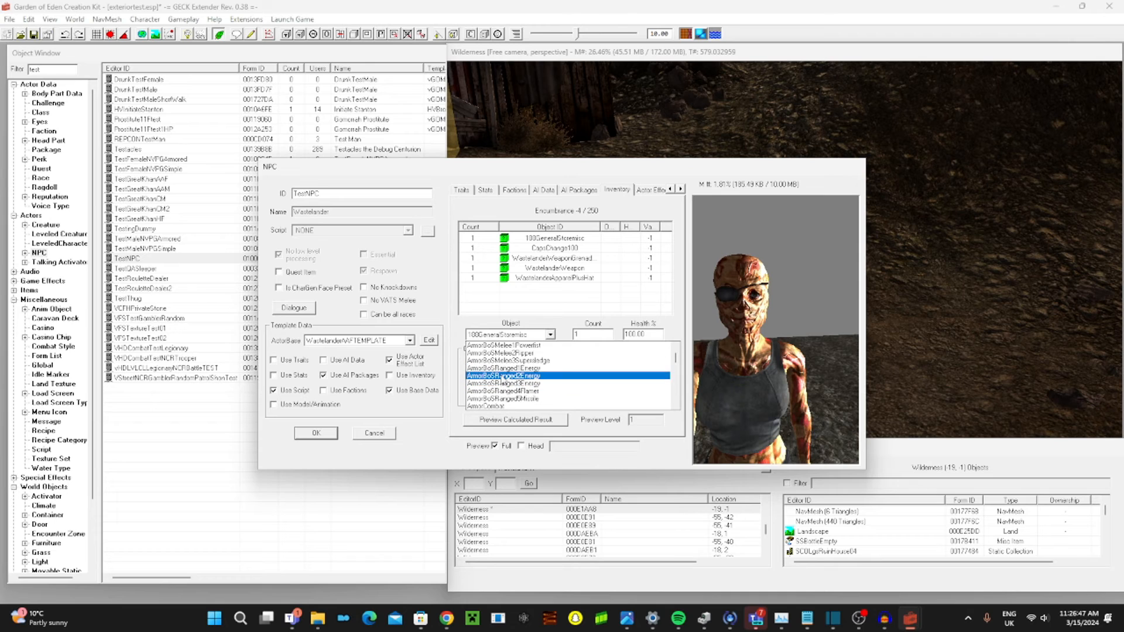
{"action": "scroll", "coordinate": [503, 378], "scroll_direction": "down", "scroll_amount": 2}
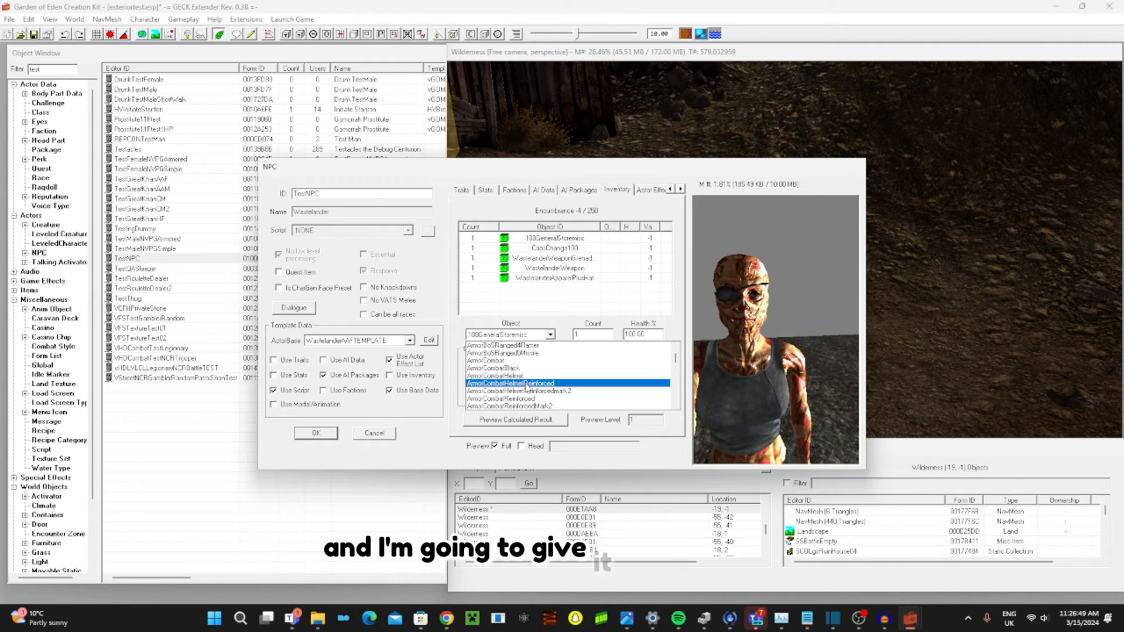
{"action": "left_click", "coordinate": [515, 361]}
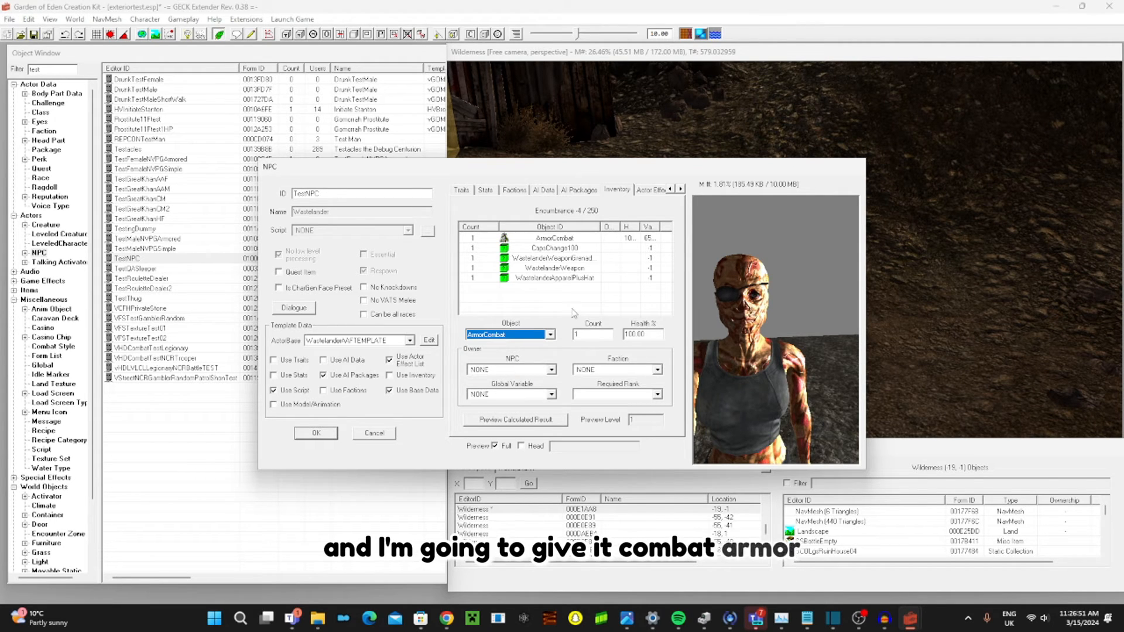
- Refresh the full-body preview to inspect the combat armor on the NPC, and set the armor's health to 11%
{"action": "left_click", "coordinate": [507, 447]}
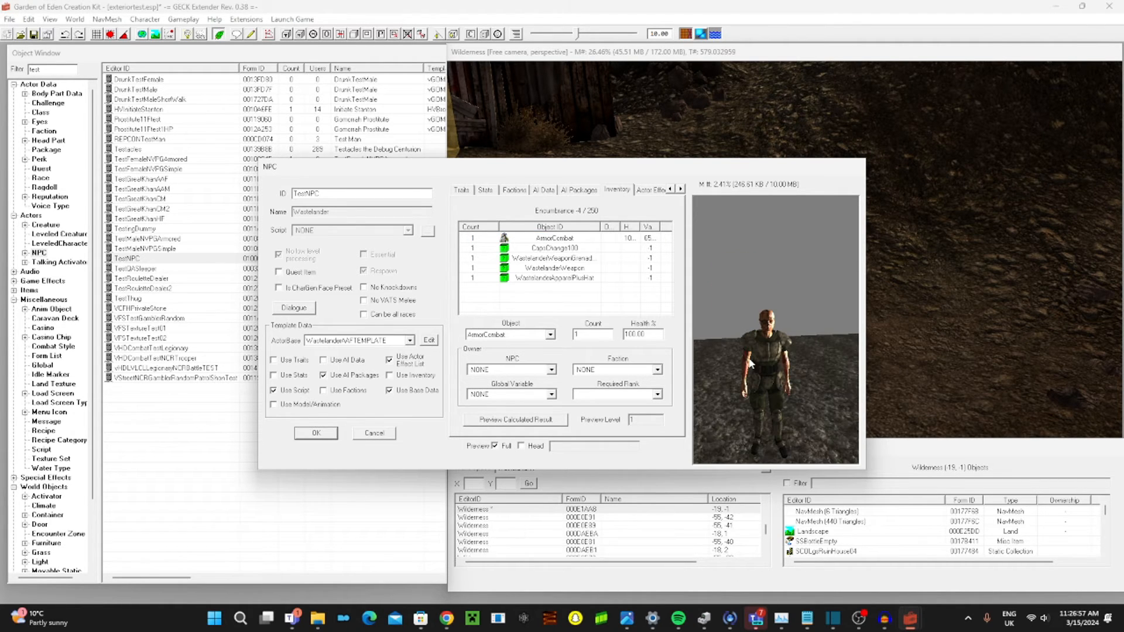
{"action": "scroll", "coordinate": [752, 363], "scroll_direction": "up", "scroll_amount": 4}
{"action": "scroll", "coordinate": [764, 340], "scroll_direction": "down", "scroll_amount": 4}
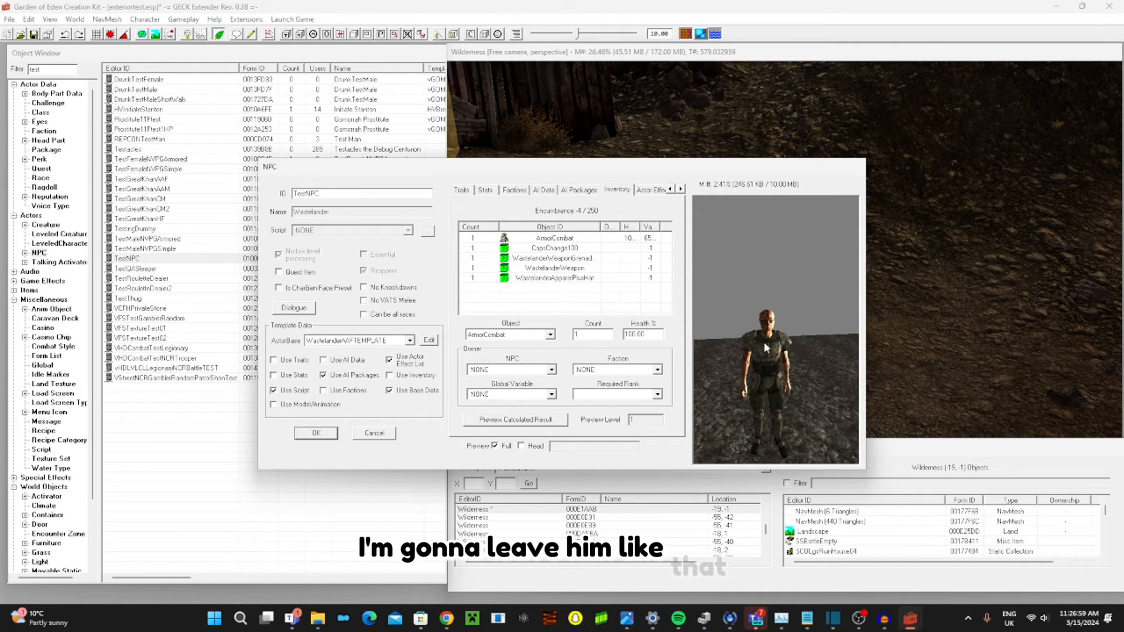
{"action": "scroll", "coordinate": [763, 342], "scroll_direction": "up", "scroll_amount": 4}
{"action": "middle_click_drag", "start_coordinate": [748, 347], "coordinate": [856, 321]}
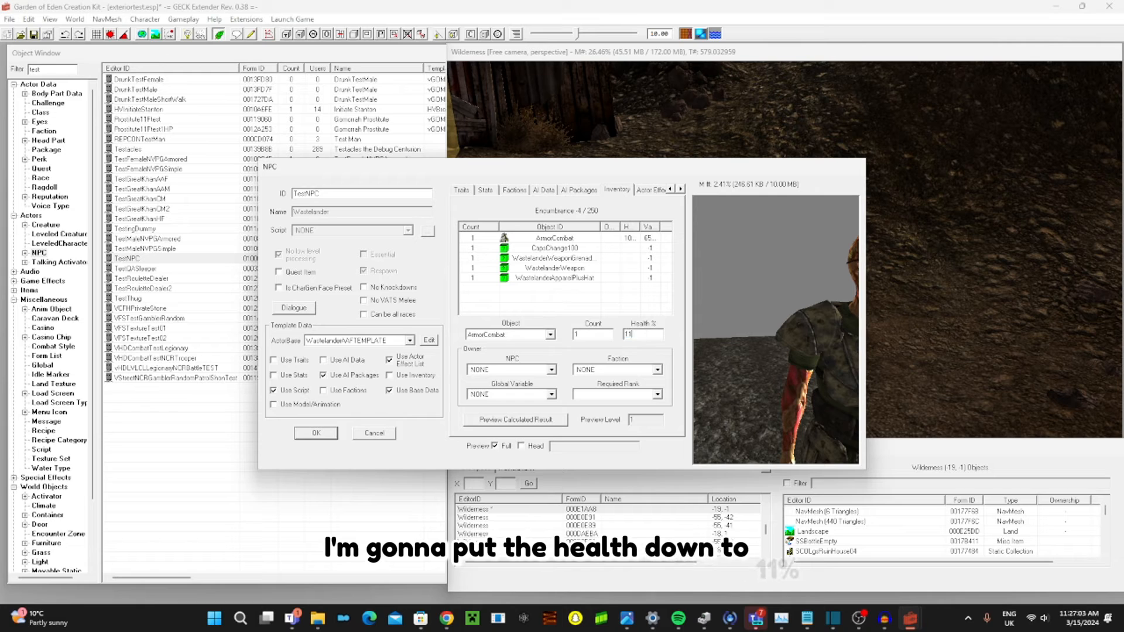
{"action": "left_click", "coordinate": [805, 346]}
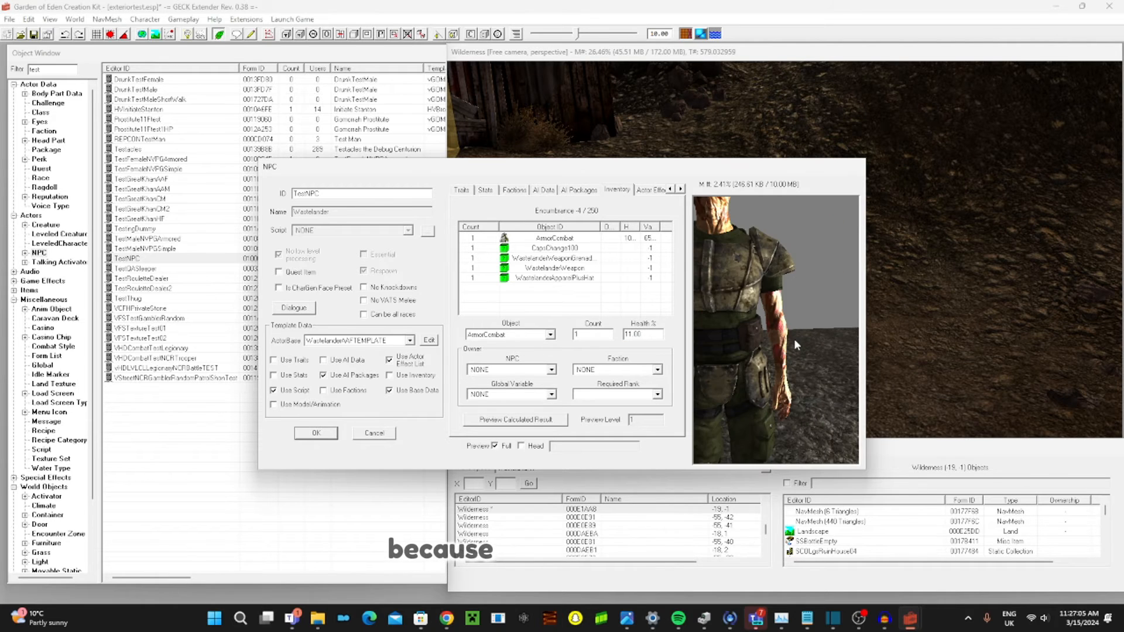
{"action": "scroll", "coordinate": [795, 344], "scroll_direction": "up", "scroll_amount": 3}
{"action": "middle_click_drag", "start_coordinate": [796, 345], "coordinate": [795, 340]}
{"action": "scroll", "coordinate": [795, 339], "scroll_direction": "down", "scroll_amount": 5}
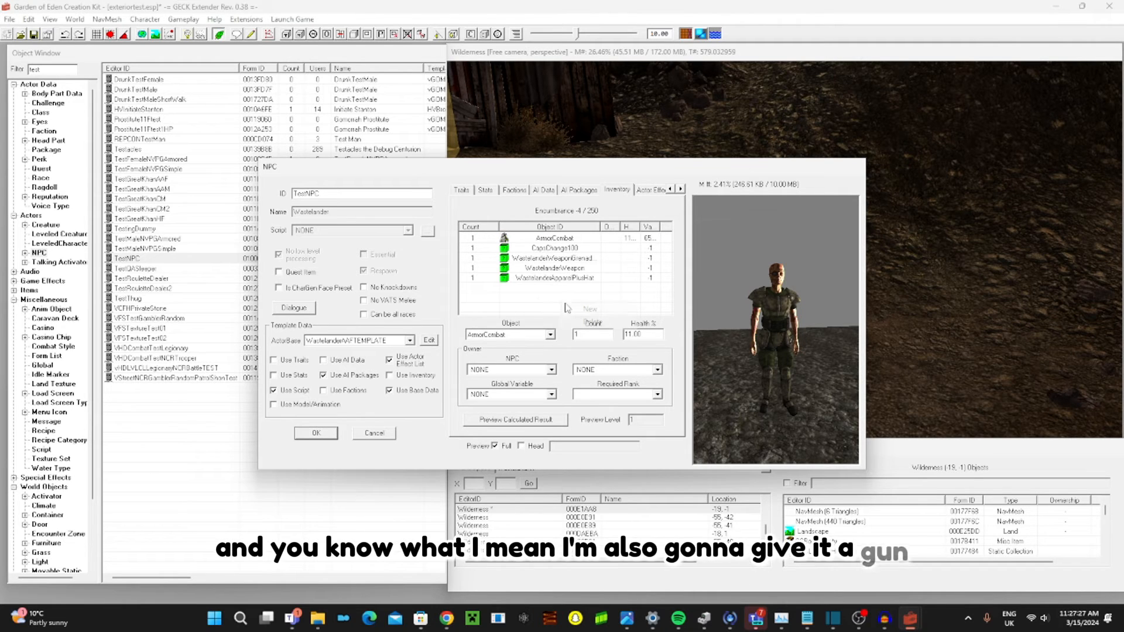
- Add another inventory entry and set its object to the service rifle, WeapNVServiceRifle
{"action": "right_click", "coordinate": [563, 304]}
{"action": "left_click", "coordinate": [579, 310]}
{"action": "left_click", "coordinate": [550, 334]}
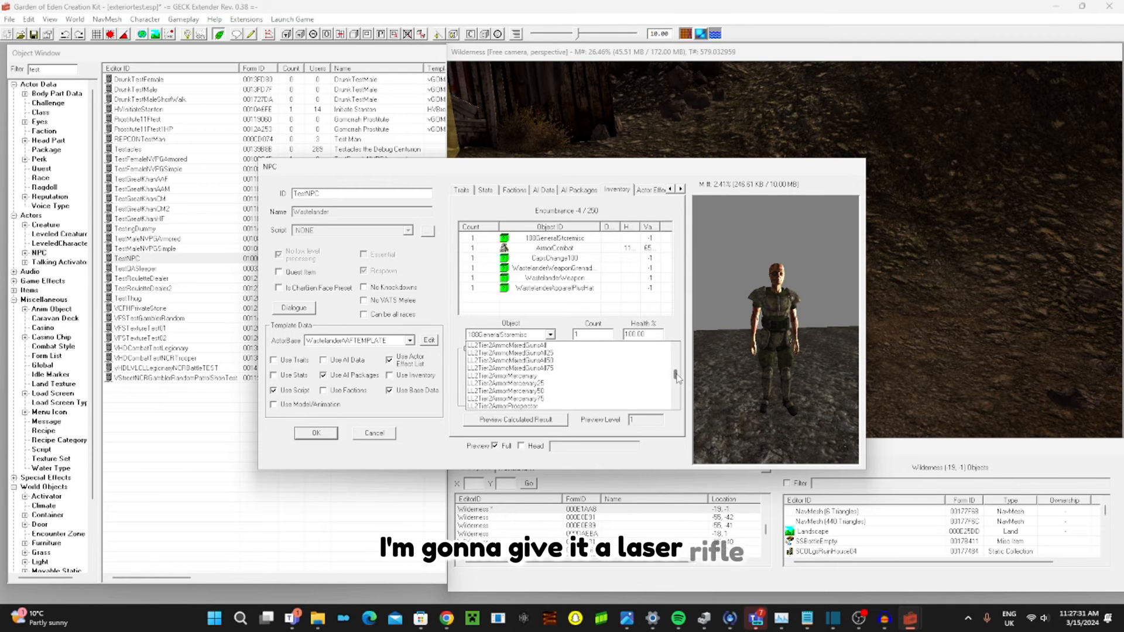
{"action": "mouse_move", "coordinate": [677, 378]}
{"action": "left_mouse_down"}
{"action": "mouse_move", "coordinate": [675, 368]}
{"action": "mouse_move", "coordinate": [679, 398]}
{"action": "mouse_move", "coordinate": [674, 380]}
{"action": "left_mouse_up"}
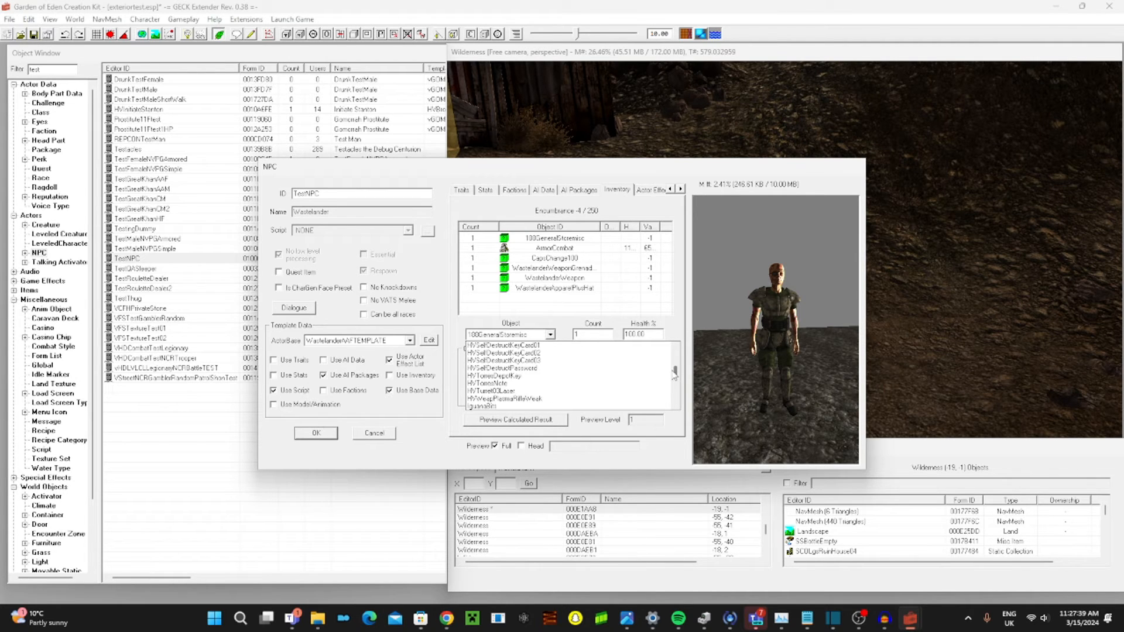
{"action": "mouse_move", "coordinate": [674, 369]}
{"action": "left_mouse_down"}
{"action": "mouse_move", "coordinate": [675, 358]}
{"action": "mouse_move", "coordinate": [678, 381]}
{"action": "left_mouse_up"}
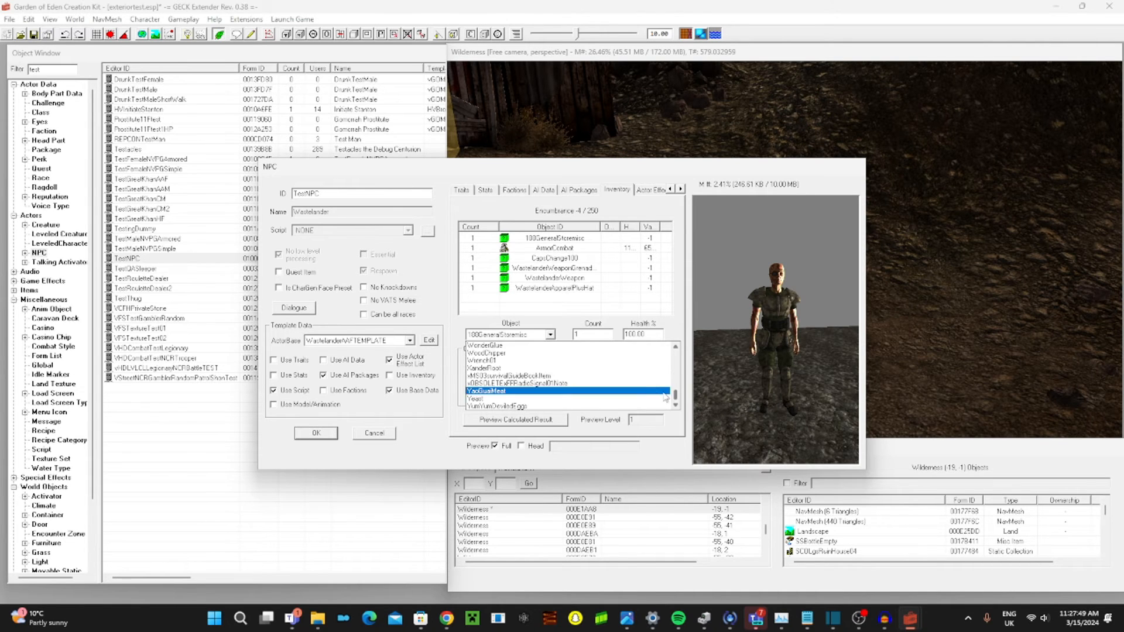
{"action": "scroll", "coordinate": [632, 395], "scroll_direction": "up", "scroll_amount": 3}
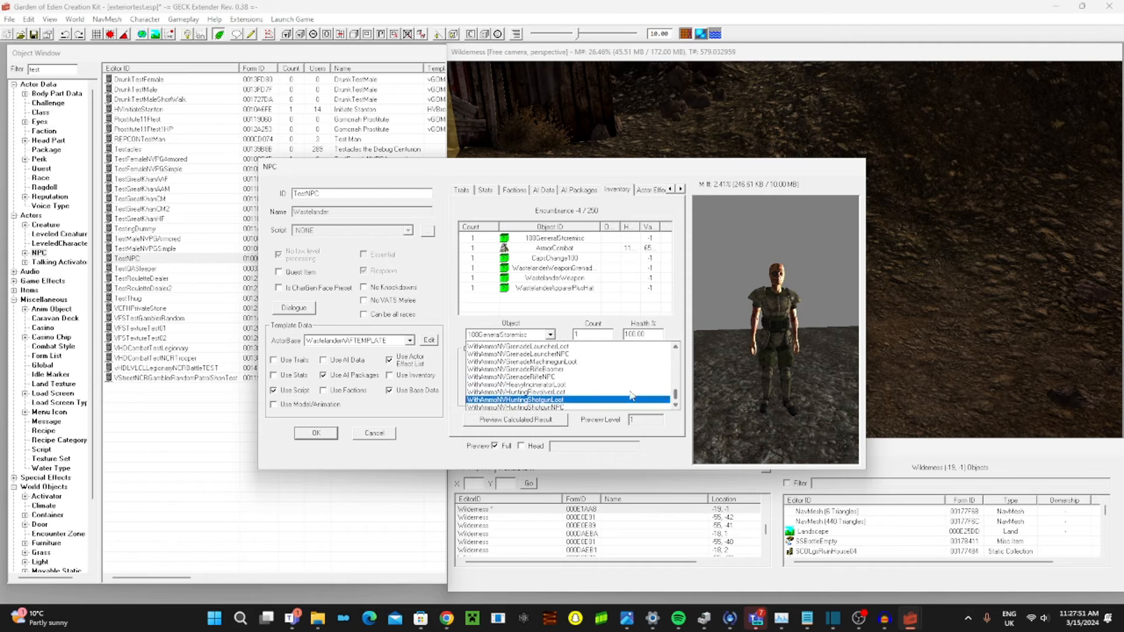
{"action": "scroll", "coordinate": [629, 397], "scroll_direction": "up", "scroll_amount": 10}
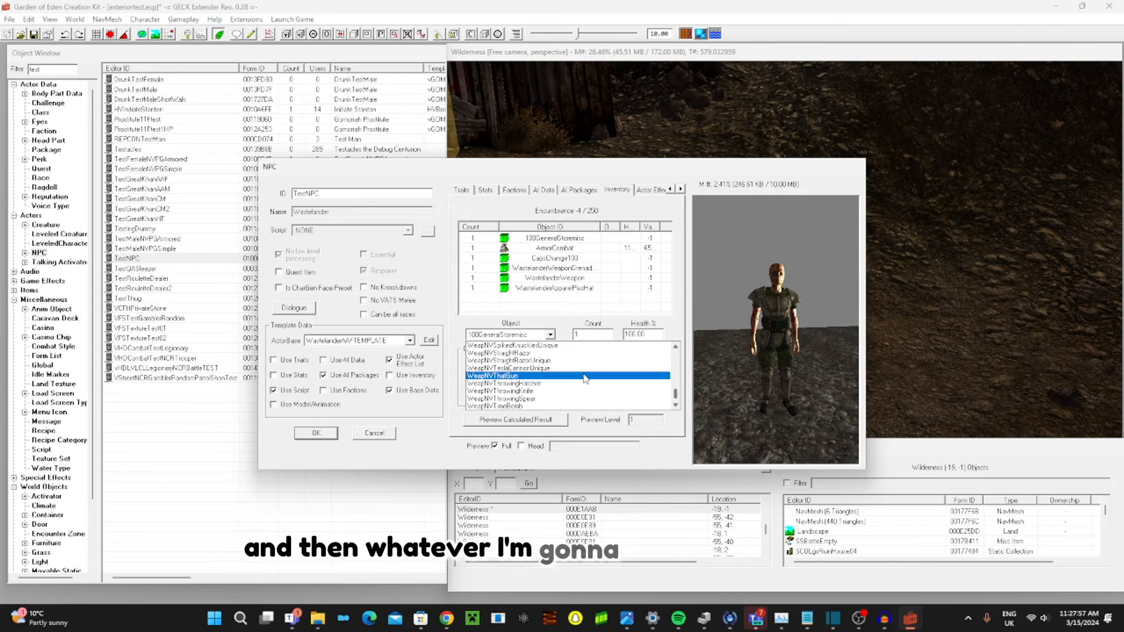
{"action": "scroll", "coordinate": [583, 363], "scroll_direction": "up", "scroll_amount": 1}
{"action": "scroll", "coordinate": [583, 363], "scroll_direction": "up", "scroll_amount": 1}
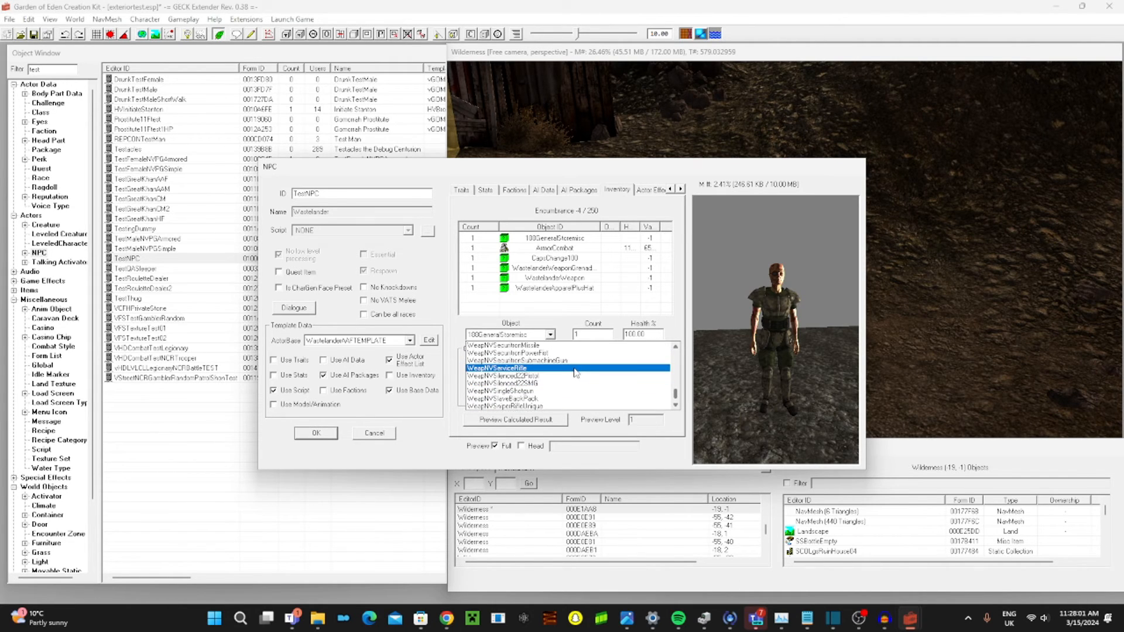
{"action": "left_click", "coordinate": [576, 369]}
- Add an inventory entry for the service rifle's ammunition, Ammo556mm, with a count of 250
{"action": "right_click", "coordinate": [577, 311]}
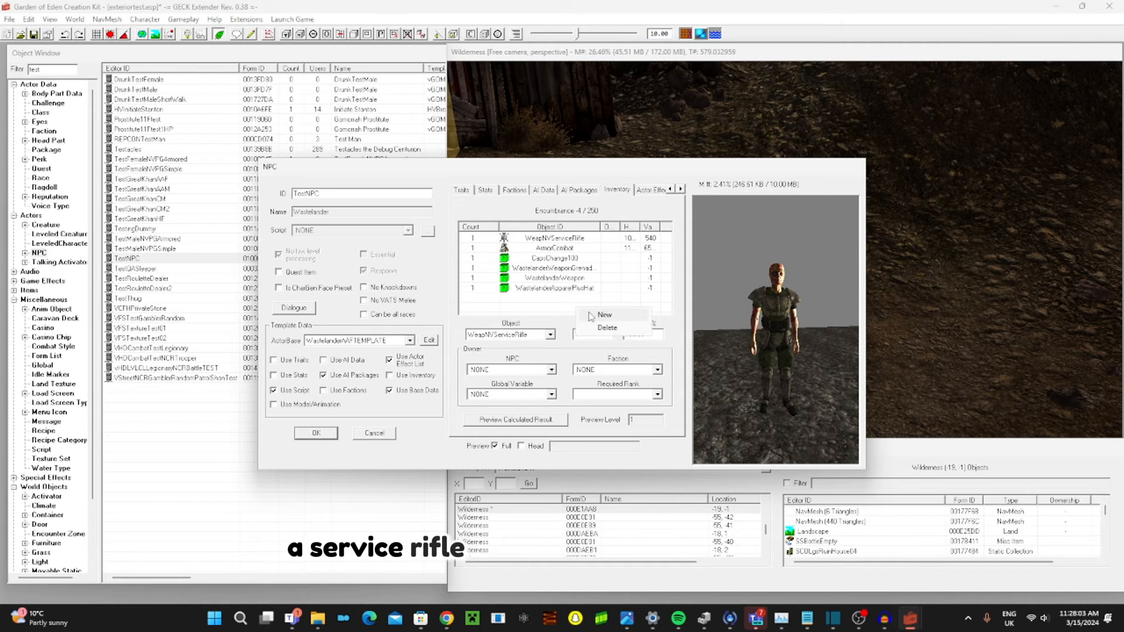
{"action": "left_click", "coordinate": [592, 315]}
{"action": "left_click", "coordinate": [550, 334]}
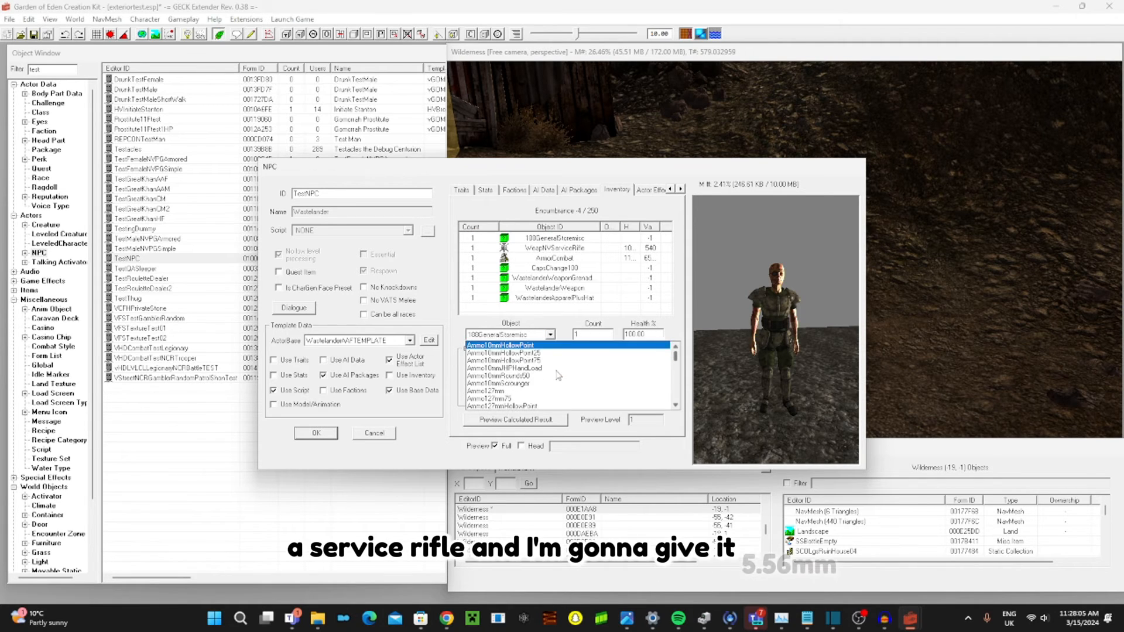
{"action": "scroll", "coordinate": [556, 378], "scroll_direction": "down", "scroll_amount": 6}
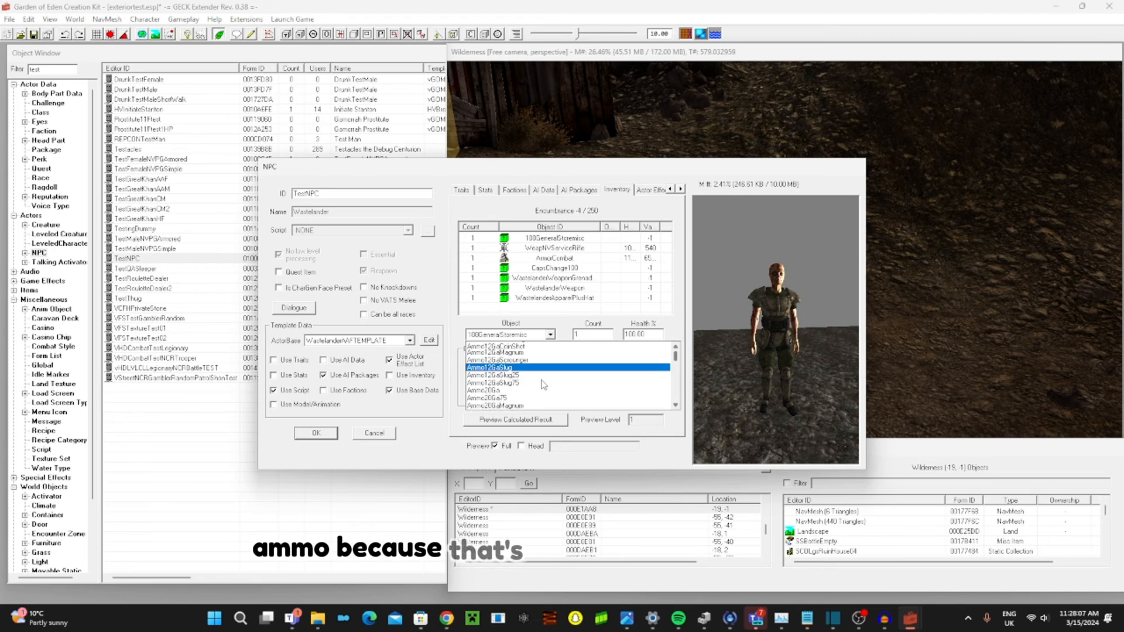
{"action": "scroll", "coordinate": [556, 383], "scroll_direction": "down", "scroll_amount": 3}
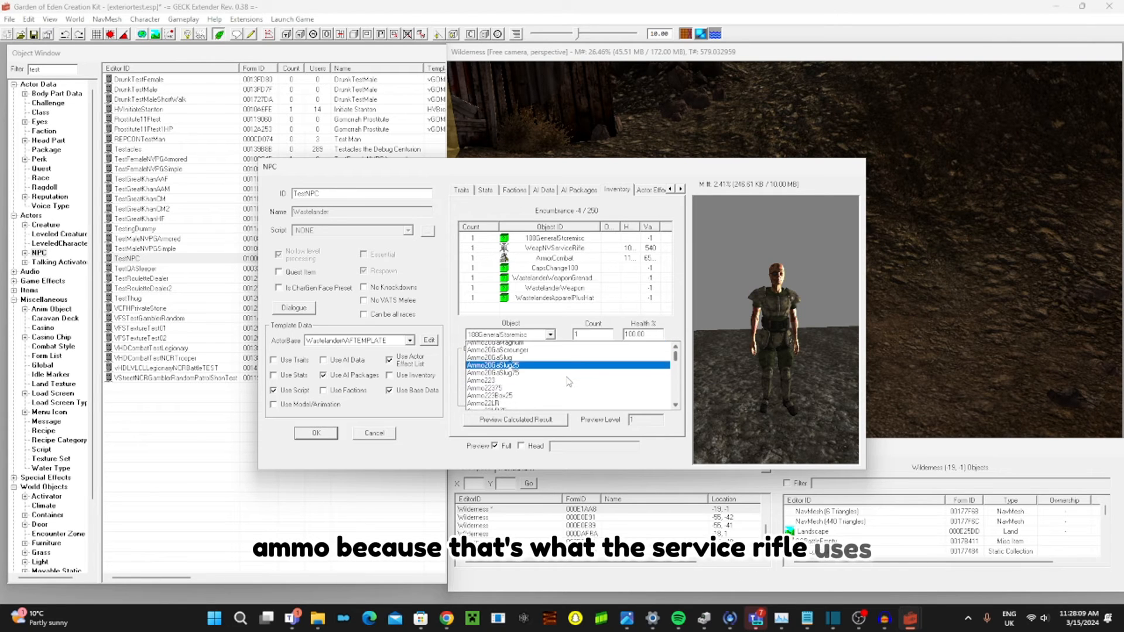
{"action": "scroll", "coordinate": [556, 375], "scroll_direction": "down", "scroll_amount": 8}
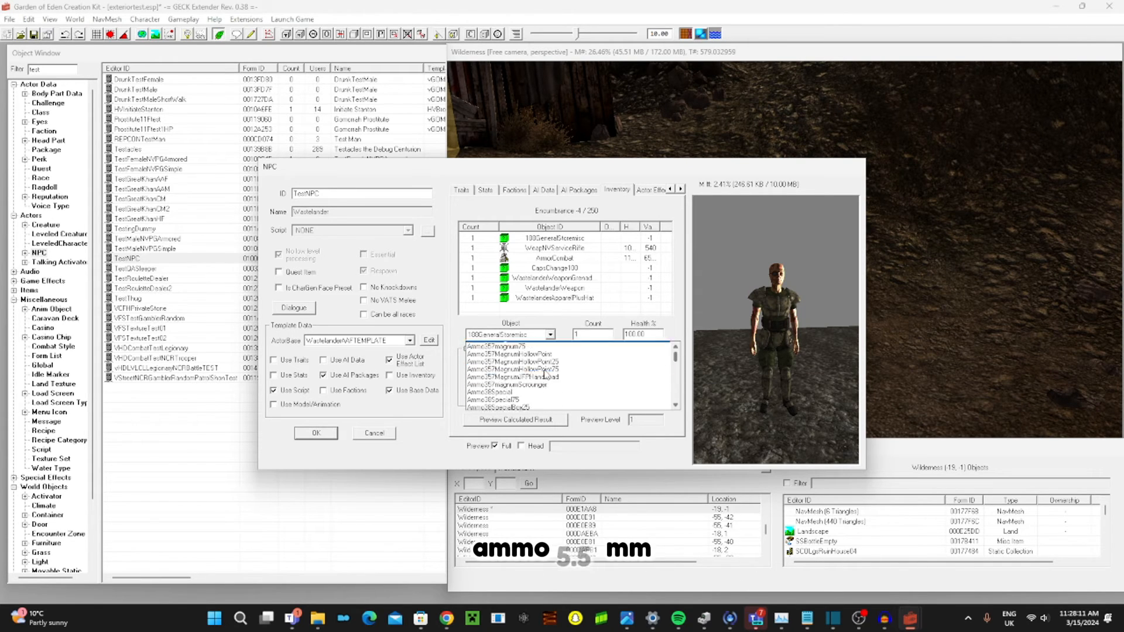
{"action": "scroll", "coordinate": [546, 373], "scroll_direction": "down", "scroll_amount": 4}
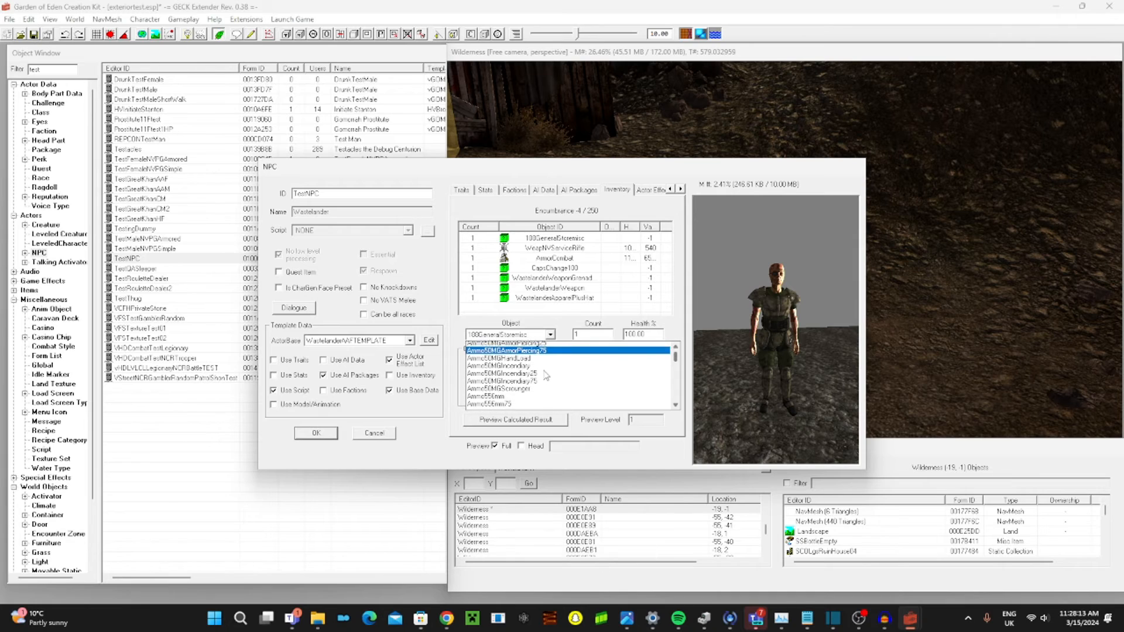
{"action": "scroll", "coordinate": [530, 377], "scroll_direction": "down", "scroll_amount": 5}
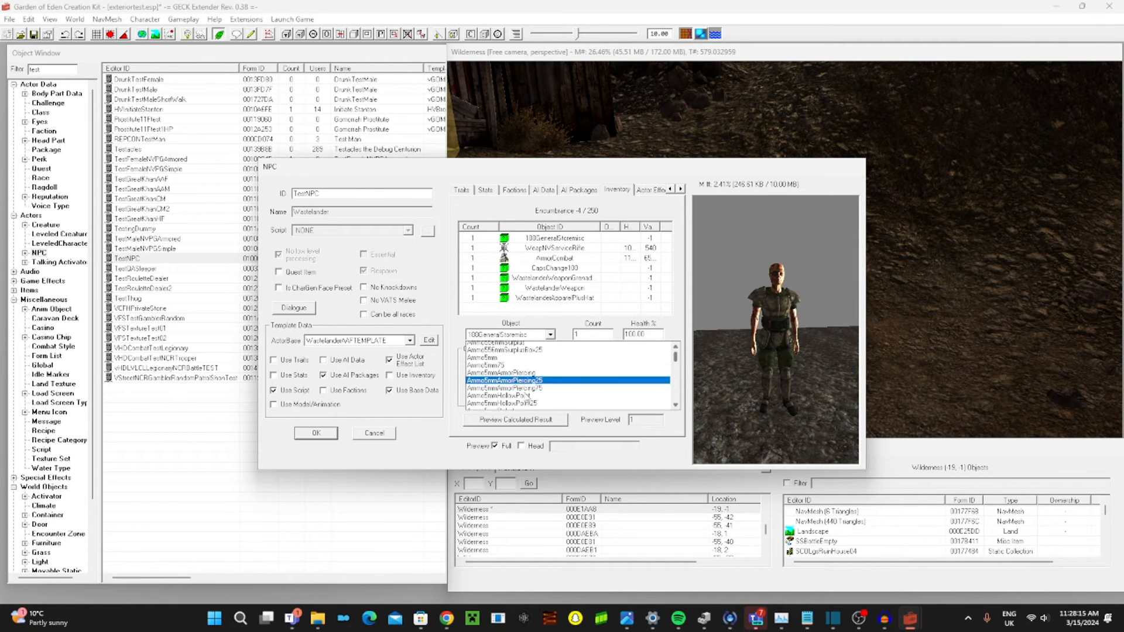
{"action": "scroll", "coordinate": [527, 384], "scroll_direction": "down", "scroll_amount": 8}
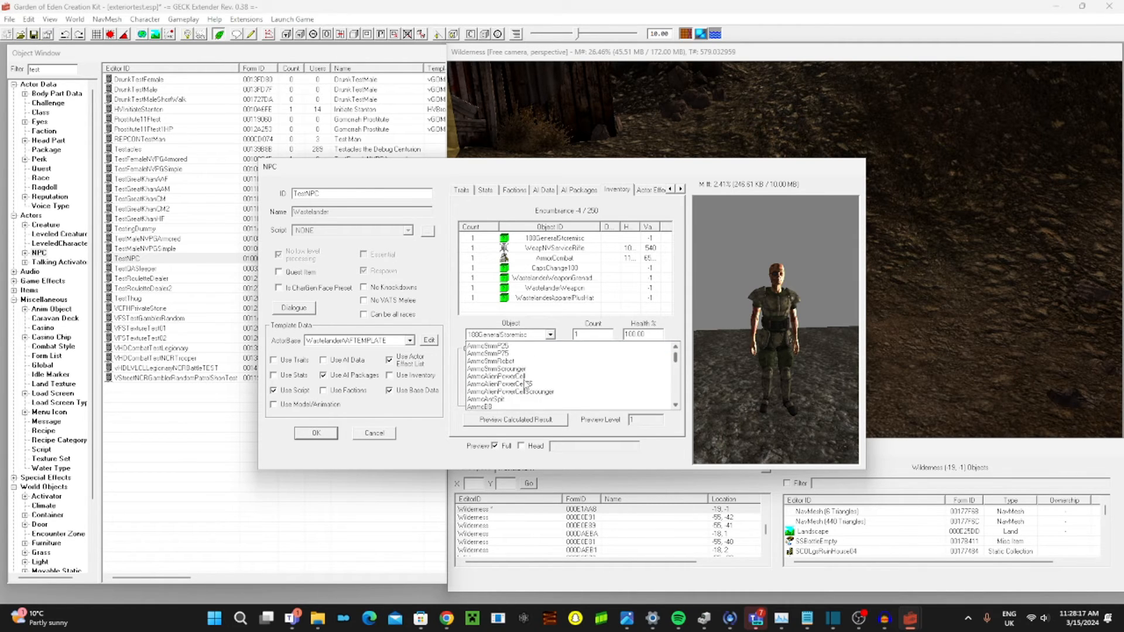
{"action": "scroll", "coordinate": [586, 383], "scroll_direction": "up", "scroll_amount": 10}
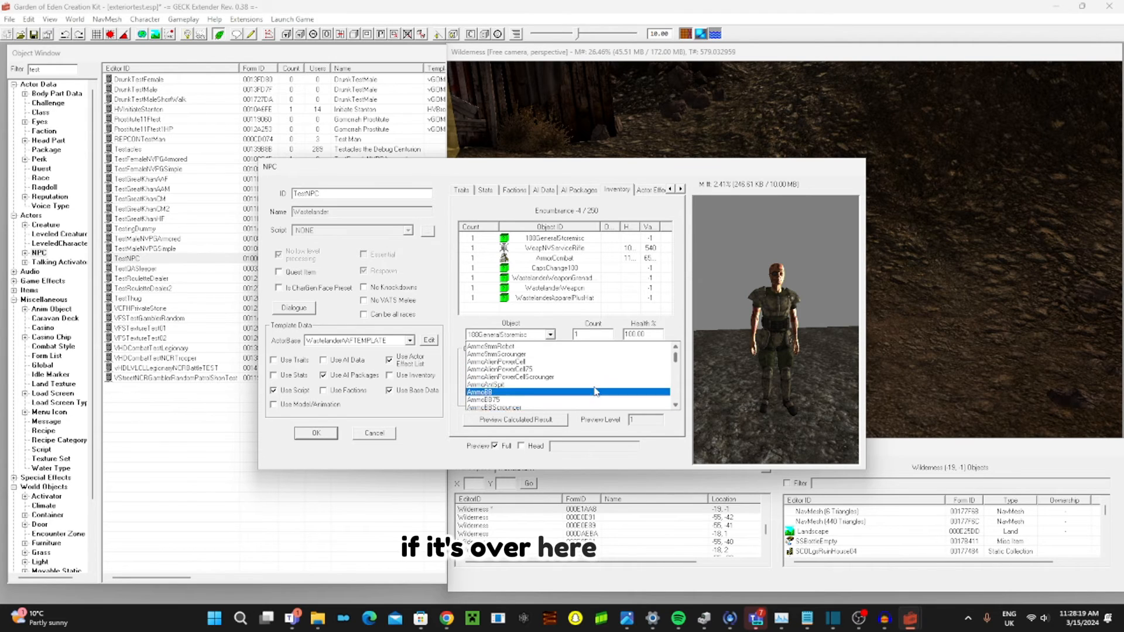
{"action": "left_click", "coordinate": [540, 368]}
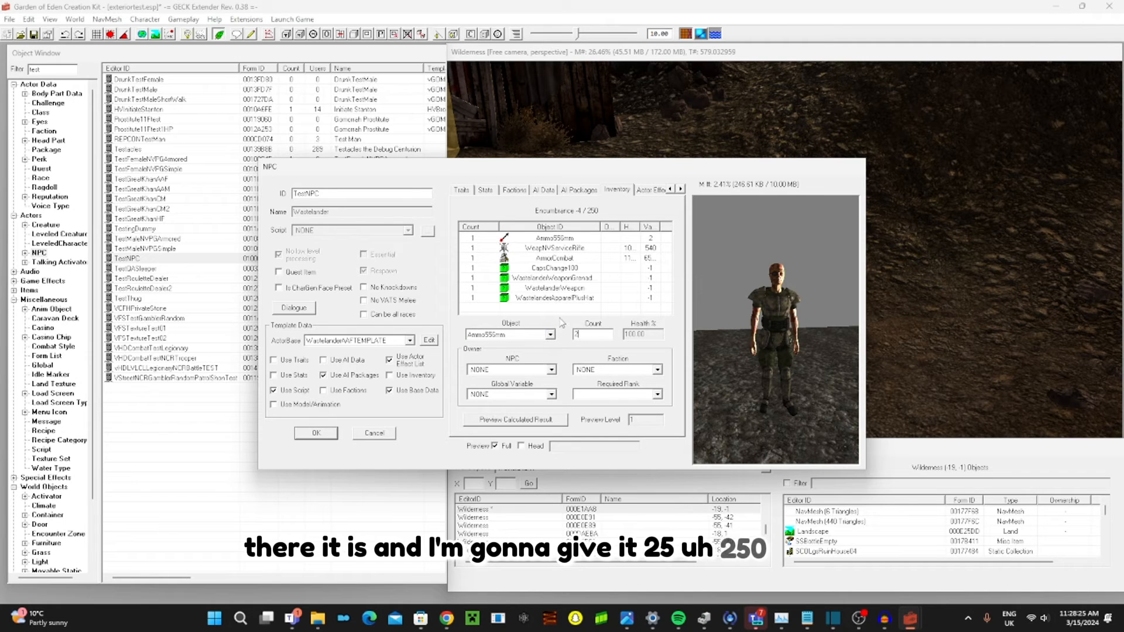
{"action": "left_click", "coordinate": [602, 238]}
- Review the service rifle and WastelanderApparelPlusHat inventory entries, and select the Ammo556mm entry
{"action": "left_click", "coordinate": [580, 253]}
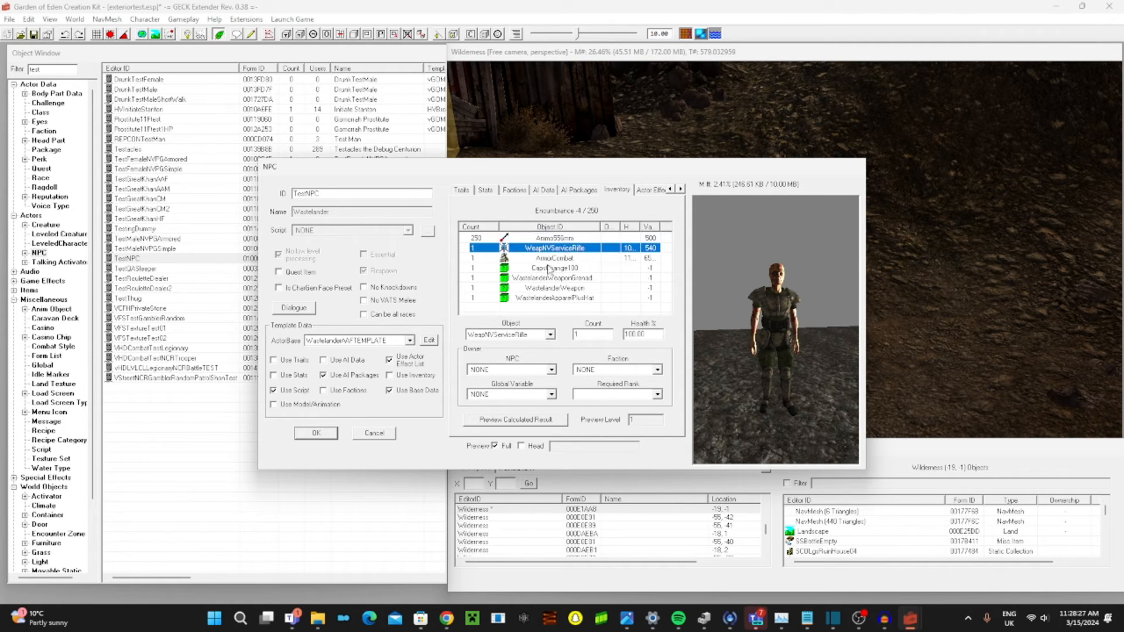
{"action": "left_click", "coordinate": [551, 299]}
{"action": "left_click", "coordinate": [666, 295]}
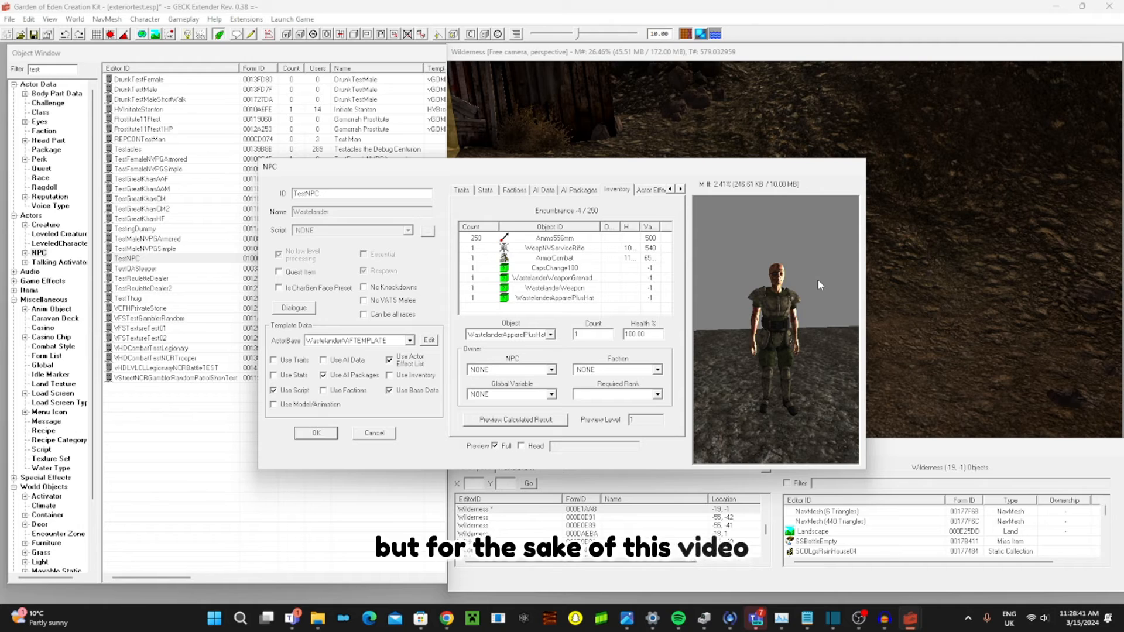
{"action": "left_click", "coordinate": [588, 240]}
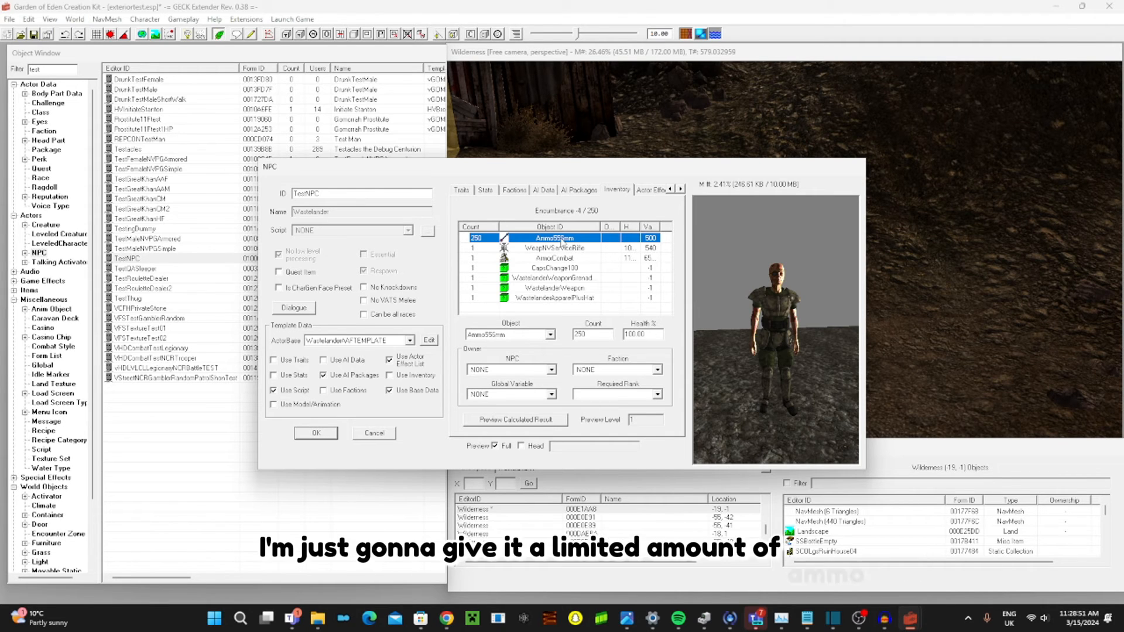
- Delete the WastelanderWeapon and wastelander grenade weapon entries from the NPC's inventory, keeping the service rifle, its ammunition and the caps
{"action": "left_click", "coordinate": [555, 249]}
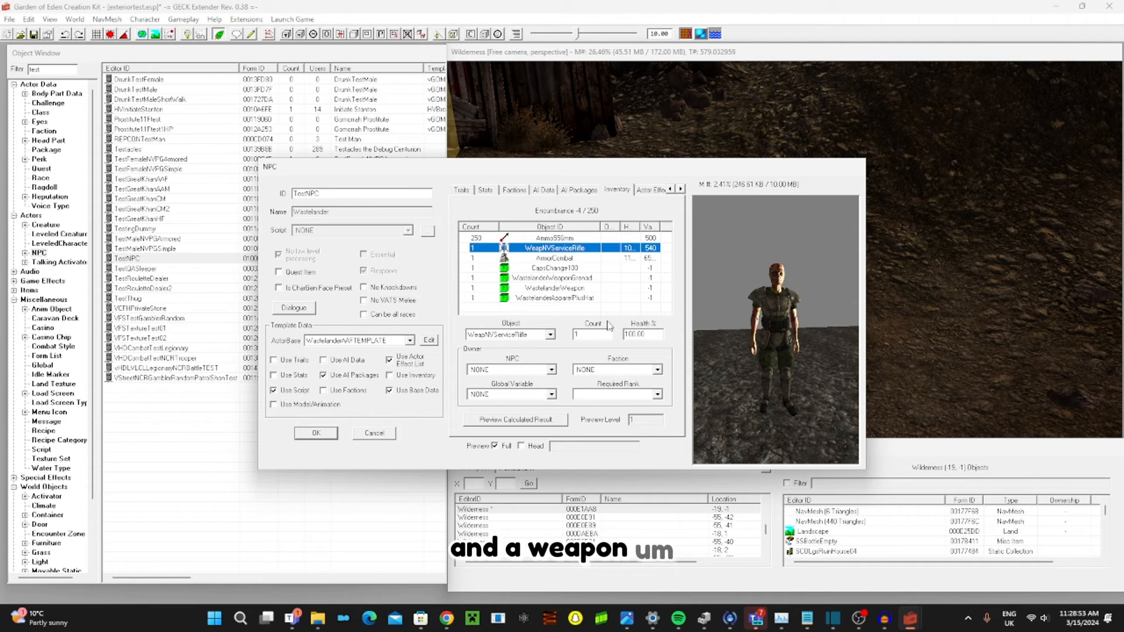
{"action": "left_click", "coordinate": [560, 269]}
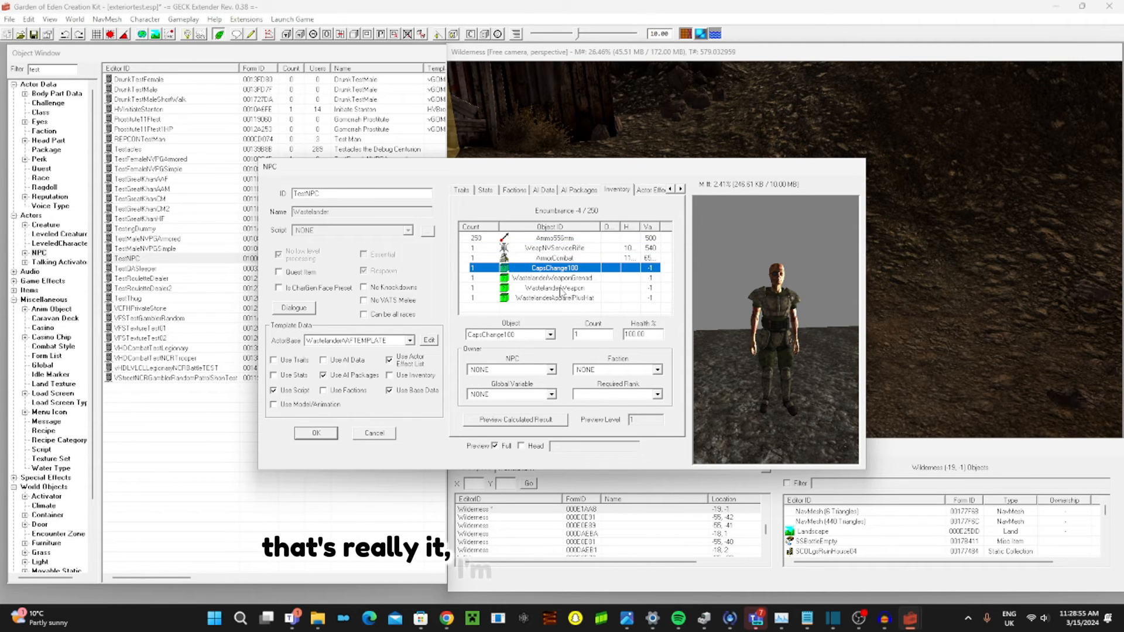
{"action": "left_click", "coordinate": [556, 288]}
{"action": "right_click", "coordinate": [556, 288]}
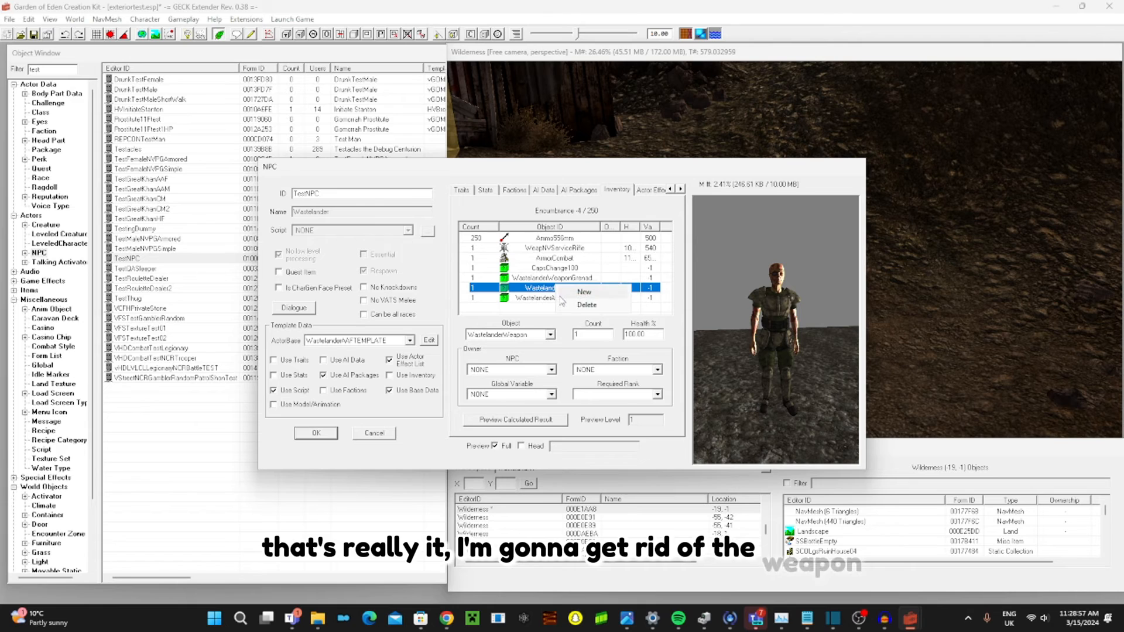
{"action": "left_click", "coordinate": [584, 305]}
{"action": "right_click", "coordinate": [563, 280]}
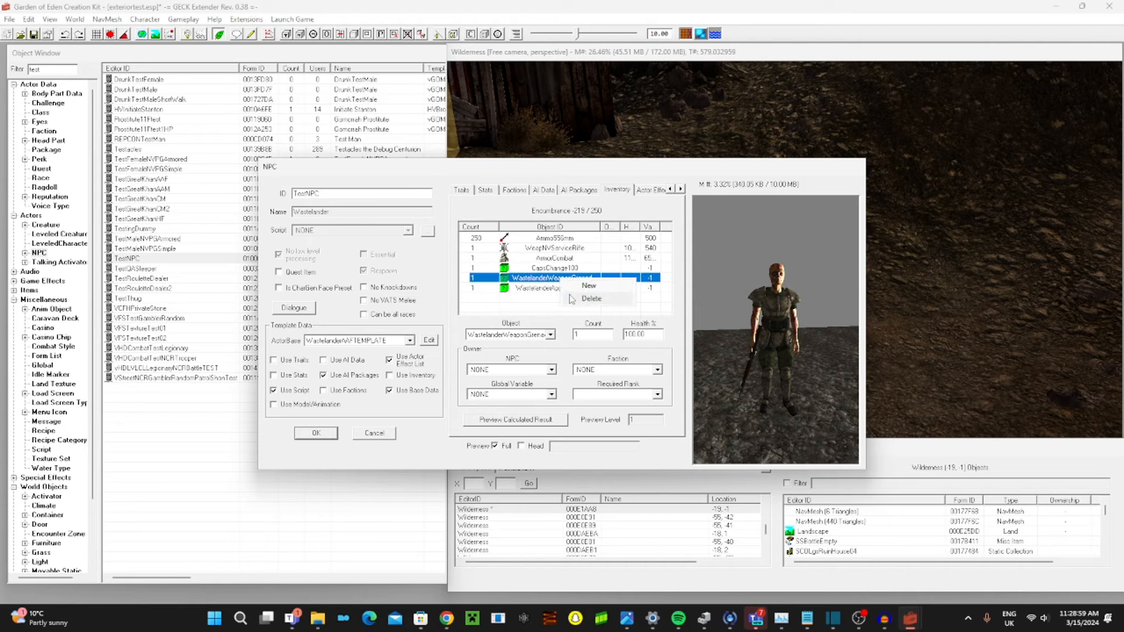
{"action": "left_click", "coordinate": [588, 298]}
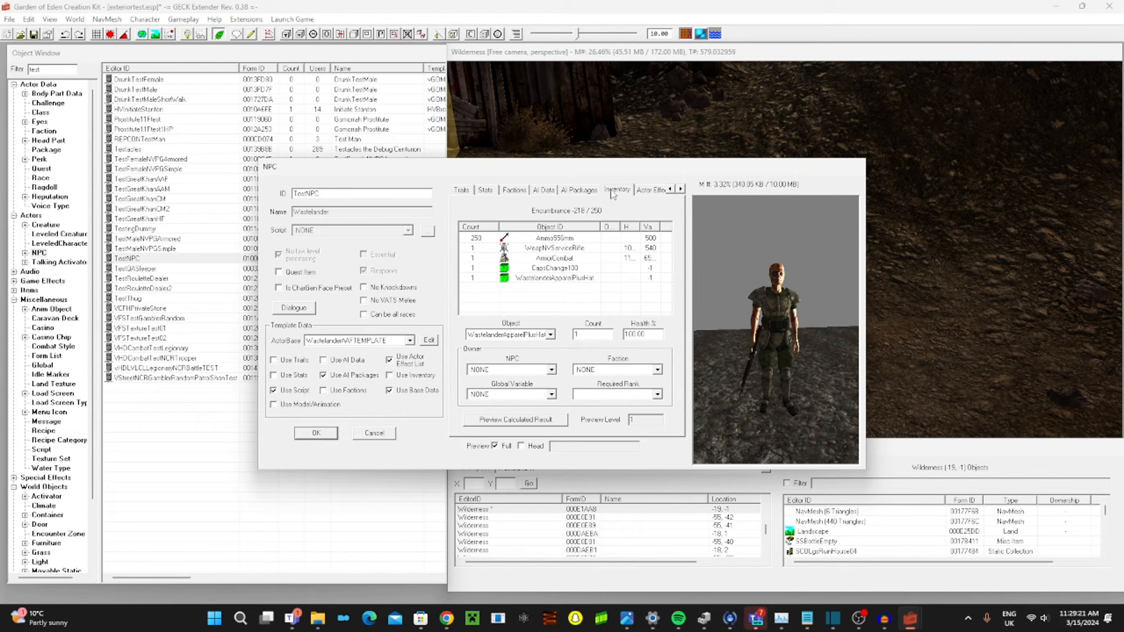
- Look through the remaining NPC settings categories, bring up the face settings and turn the head preview to inspect it
{"action": "left_click", "coordinate": [650, 190]}
{"action": "left_click", "coordinate": [681, 189]}
{"action": "left_click", "coordinate": [680, 189]}
{"action": "left_click", "coordinate": [680, 189]}
{"action": "left_click", "coordinate": [680, 189]}
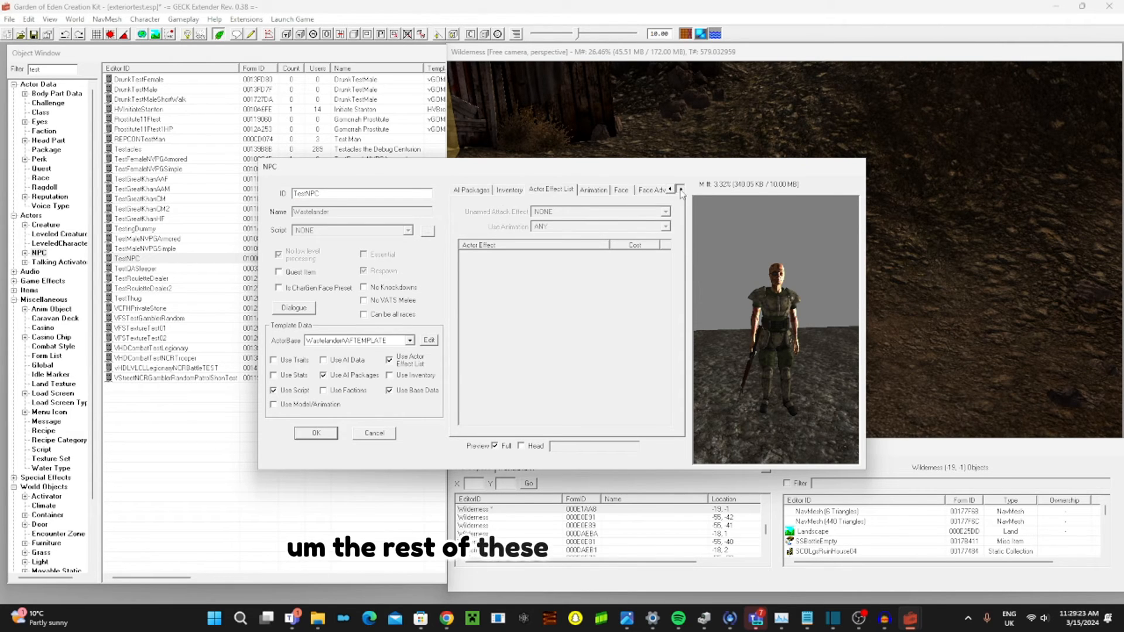
{"action": "left_click", "coordinate": [680, 190]}
{"action": "left_click", "coordinate": [680, 189]}
{"action": "left_click", "coordinate": [680, 189]}
{"action": "left_click", "coordinate": [670, 189]}
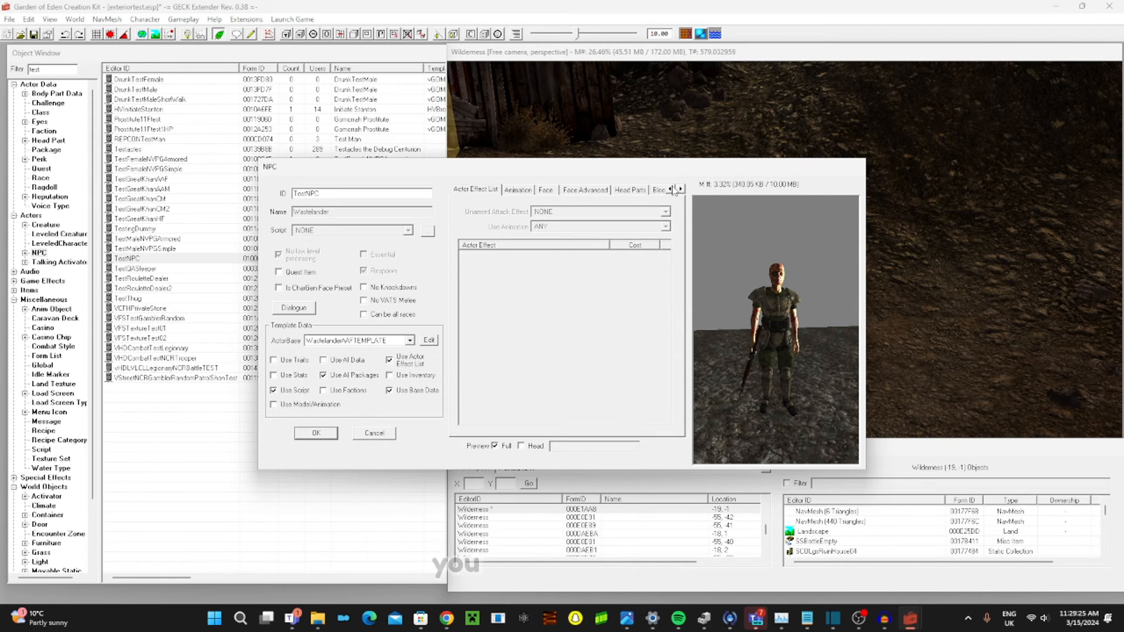
{"action": "left_click", "coordinate": [546, 190]}
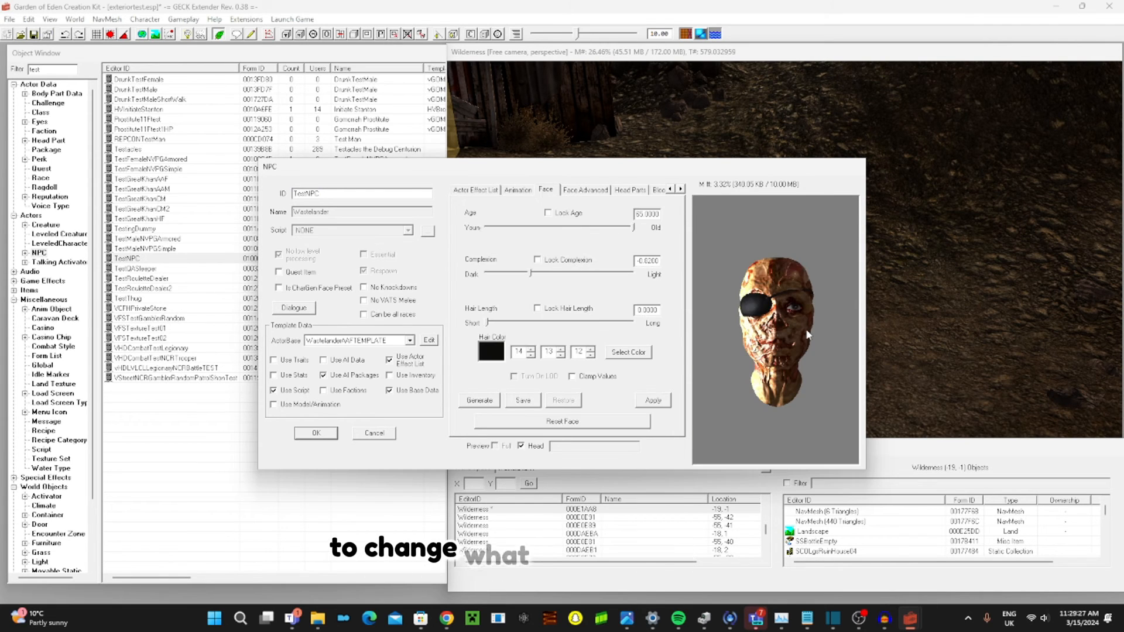
{"action": "left_click_drag", "start_coordinate": [784, 306], "coordinate": [790, 318]}
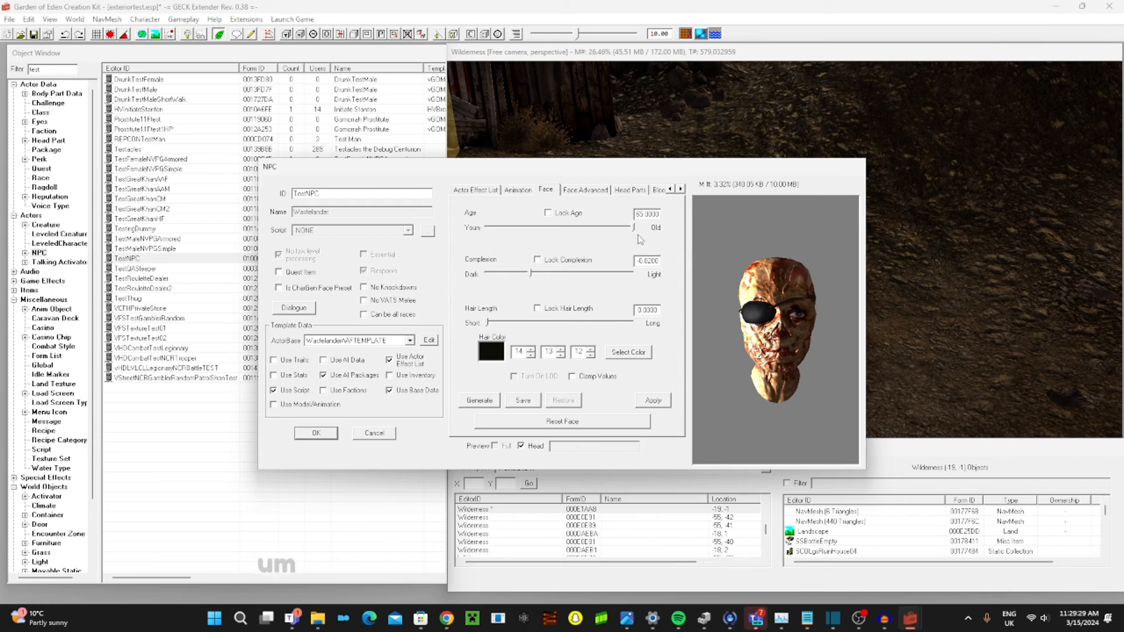
- Try a younger face age and restore it to 65, and set complexion to about 0.61 and hair length to about 0.45
{"action": "left_click_drag", "start_coordinate": [636, 229], "coordinate": [438, 242]}
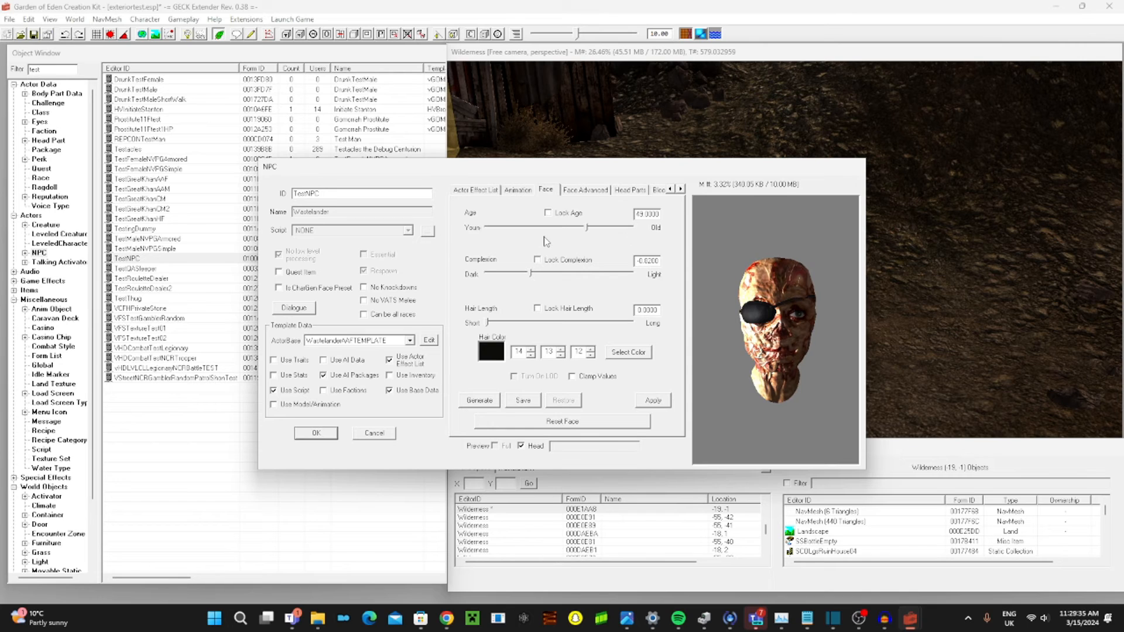
{"action": "left_click_drag", "start_coordinate": [488, 237], "coordinate": [647, 245]}
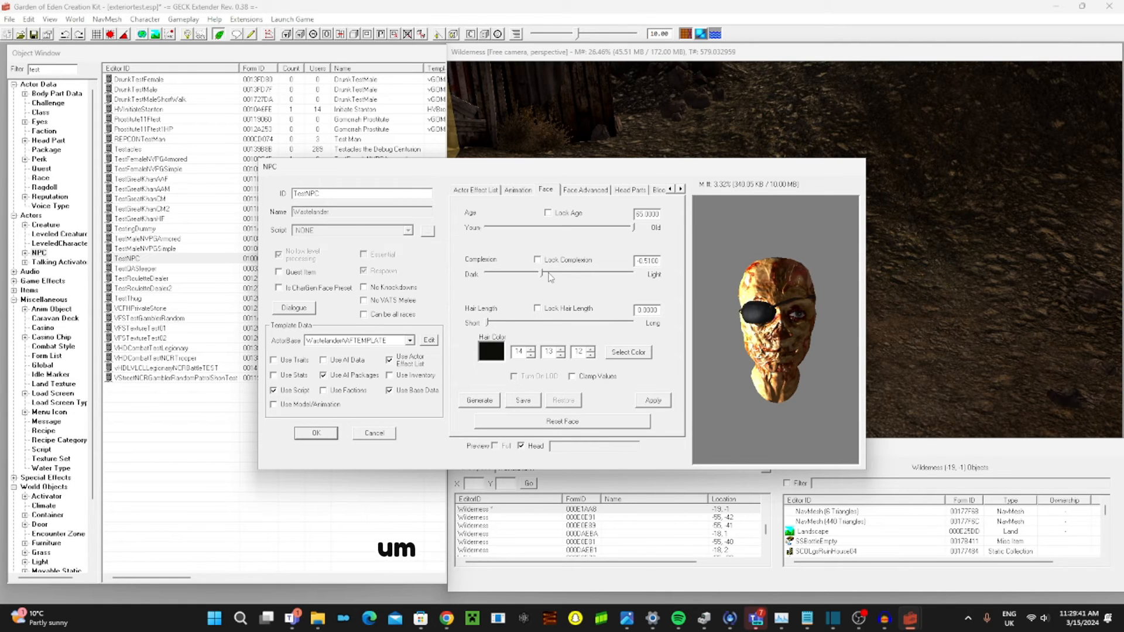
{"action": "left_click_drag", "start_coordinate": [549, 274], "coordinate": [589, 274]}
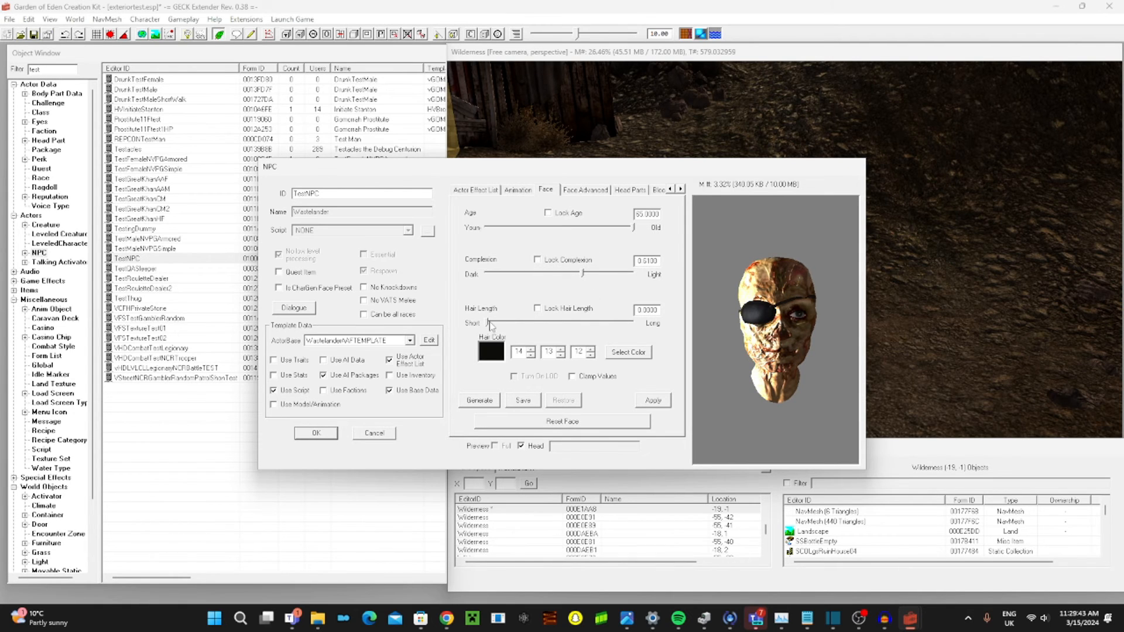
{"action": "left_click_drag", "start_coordinate": [491, 324], "coordinate": [555, 323]}
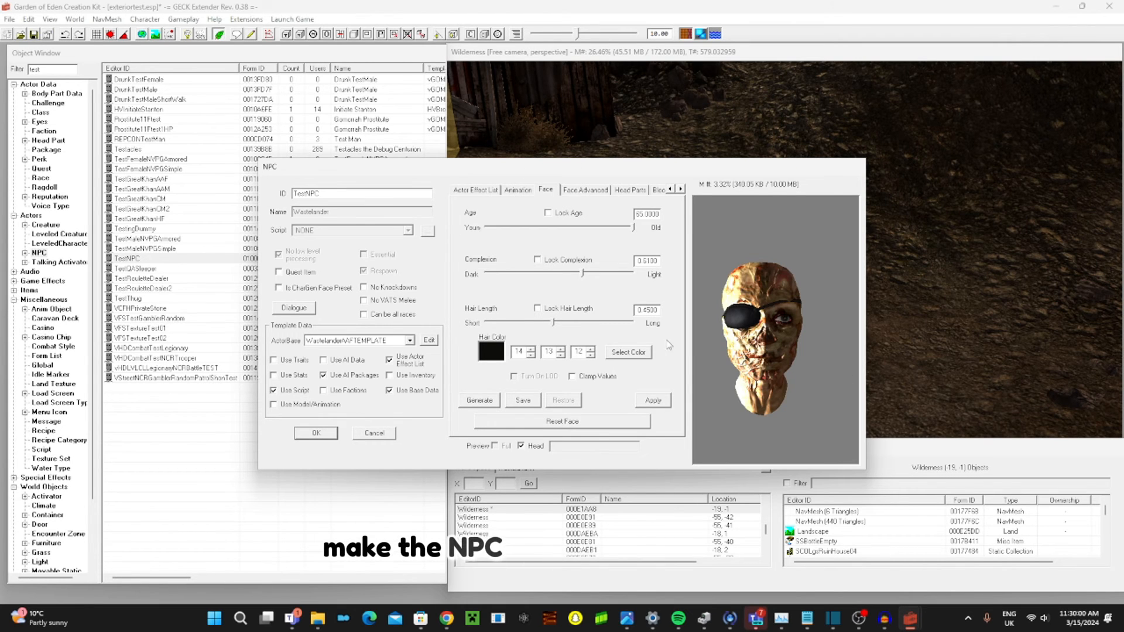
- In the advanced face geometry controls, set the nose short/long value to -10
{"action": "left_click", "coordinate": [585, 189]}
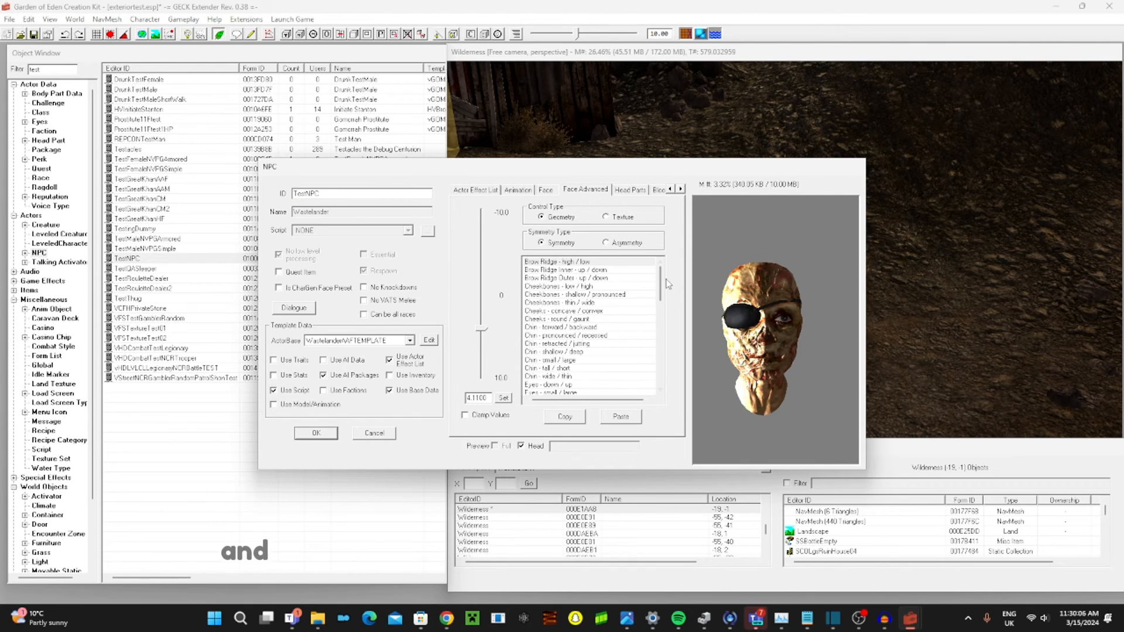
{"action": "mouse_move", "coordinate": [662, 283]}
{"action": "left_mouse_down"}
{"action": "mouse_move", "coordinate": [662, 364]}
{"action": "mouse_move", "coordinate": [663, 263]}
{"action": "left_mouse_up"}
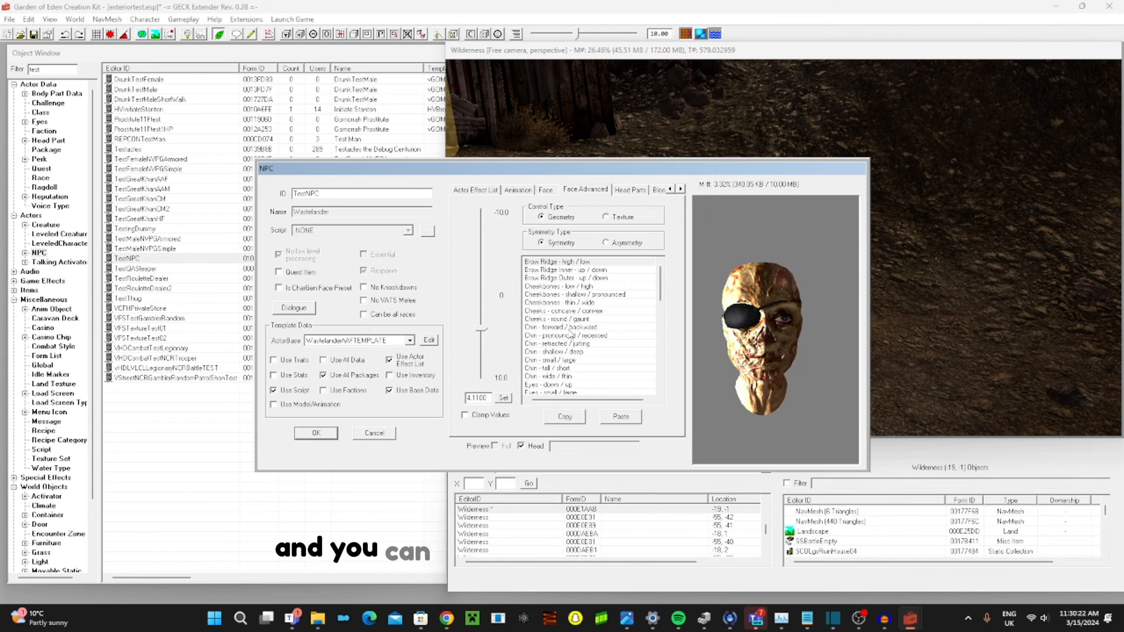
{"action": "scroll", "coordinate": [566, 335], "scroll_direction": "down", "scroll_amount": 6}
{"action": "left_click", "coordinate": [550, 326]}
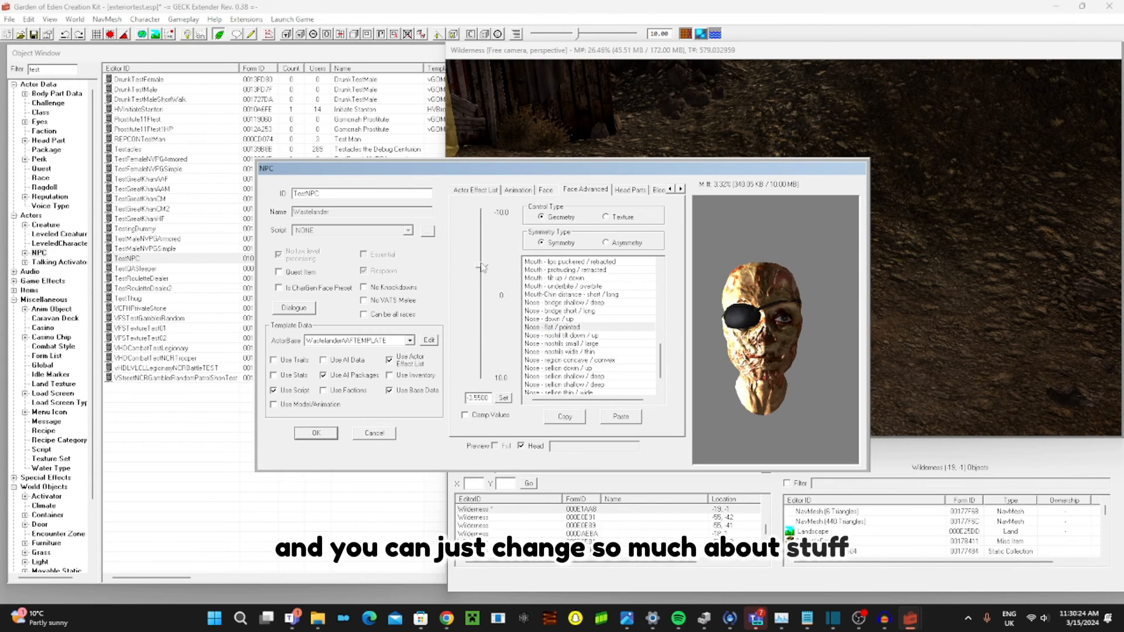
{"action": "scroll", "coordinate": [562, 363], "scroll_direction": "down", "scroll_amount": 1}
{"action": "left_click", "coordinate": [560, 377]}
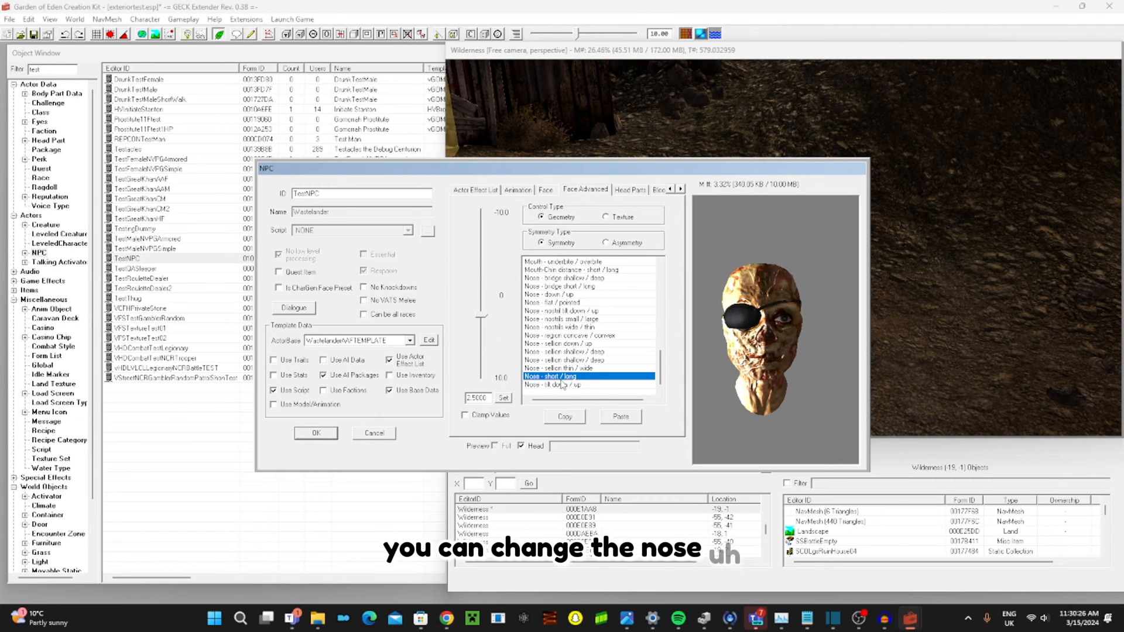
{"action": "left_click_drag", "start_coordinate": [484, 319], "coordinate": [481, 212]}
{"action": "scroll", "coordinate": [578, 298], "scroll_direction": "up", "scroll_amount": 8}
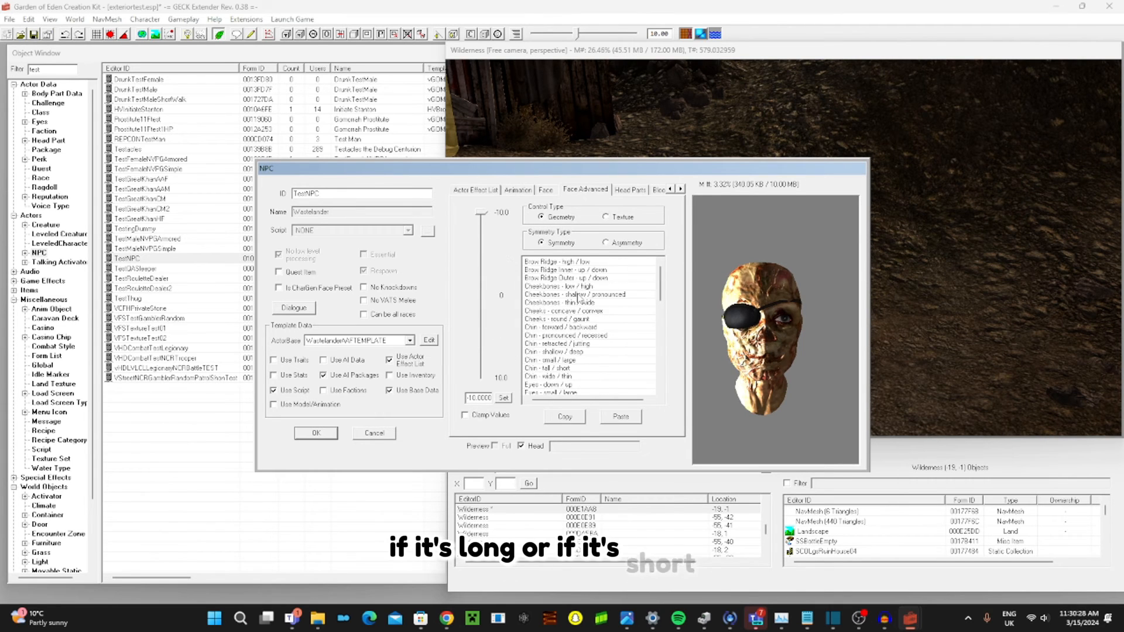
- Shift the cheeks round/gaunt control toward round and set the chin wide/thin value to 10
{"action": "left_click", "coordinate": [580, 319]}
{"action": "left_click_drag", "start_coordinate": [479, 326], "coordinate": [482, 212]}
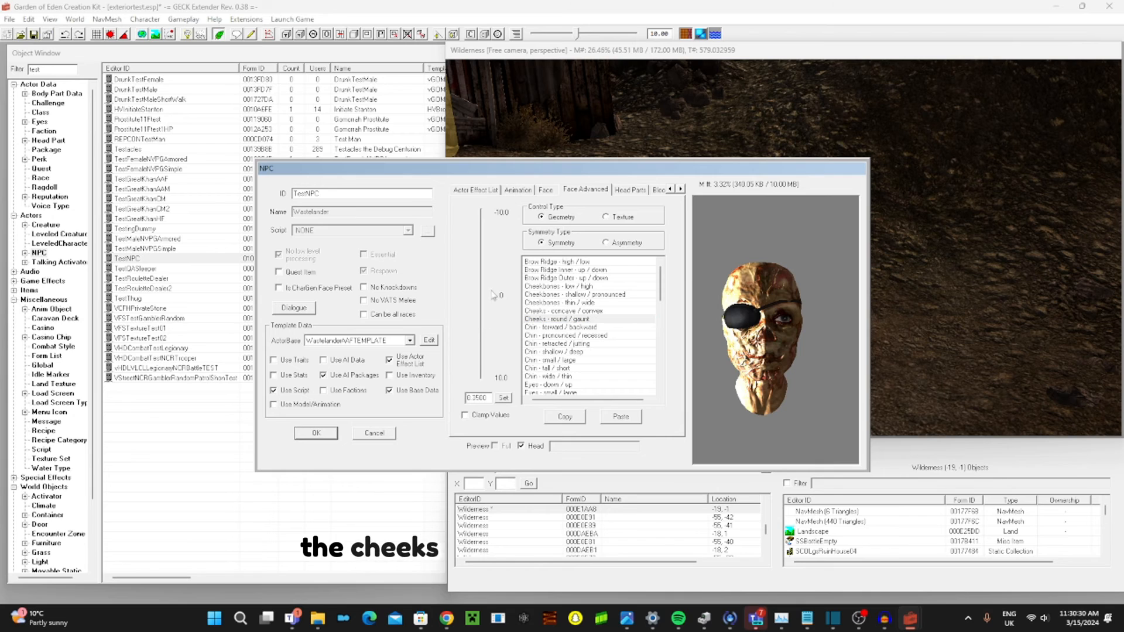
{"action": "left_click", "coordinate": [579, 376]}
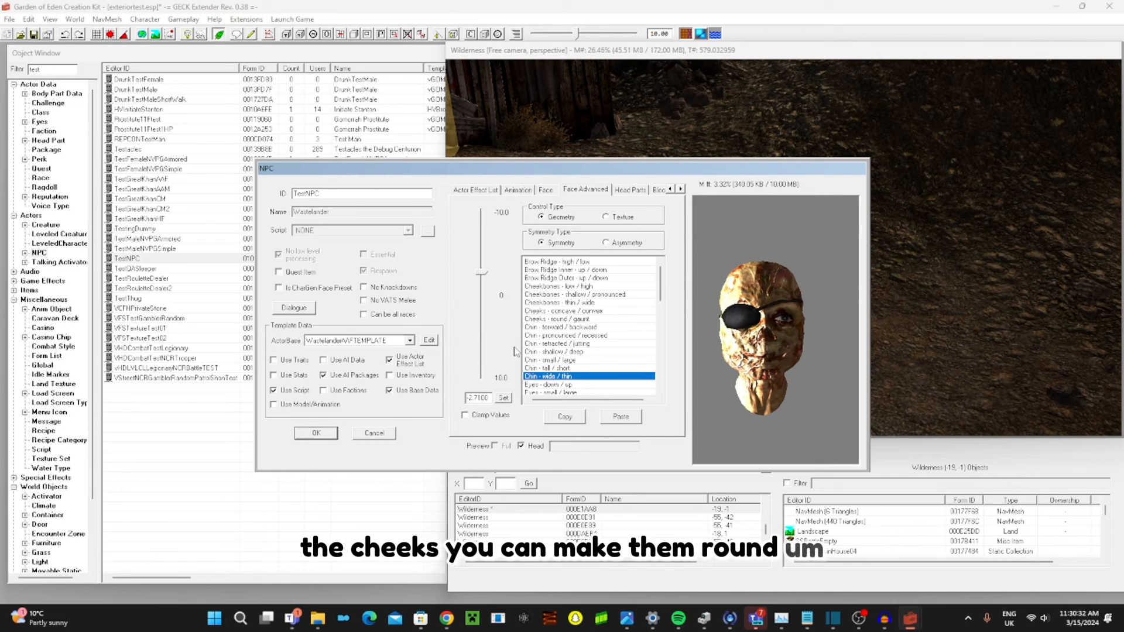
{"action": "left_click_drag", "start_coordinate": [481, 296], "coordinate": [481, 378]}
{"action": "scroll", "coordinate": [579, 328], "scroll_direction": "down", "scroll_amount": 3}
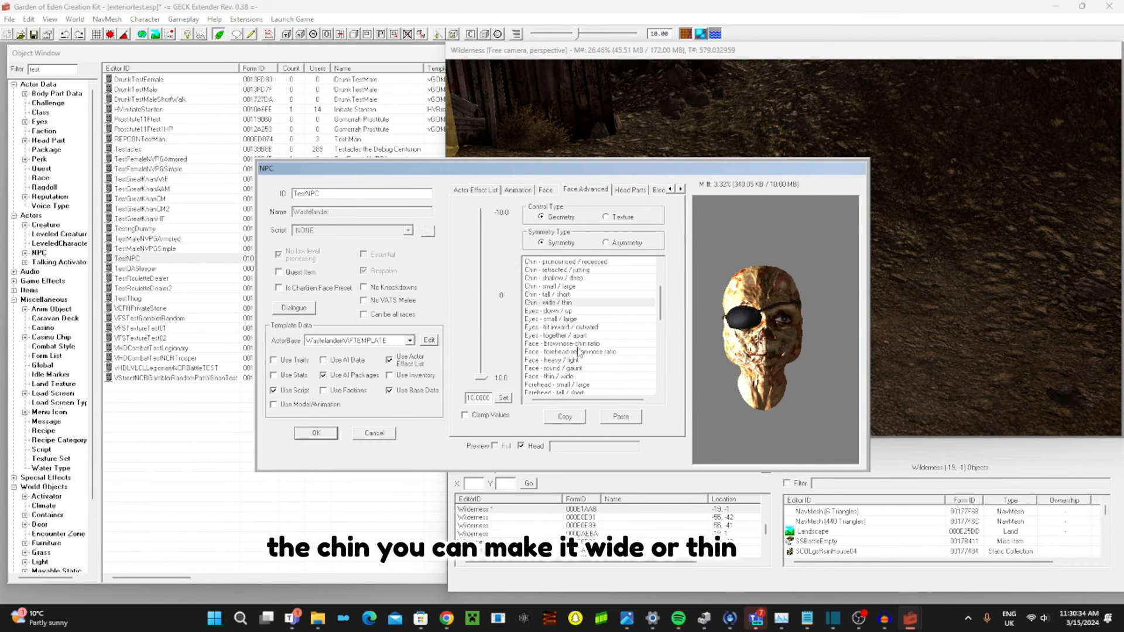
- Lower the face's forehead-sellion-nose ratio to about -1.57, inspect the head from other angles and try the asymmetry option
{"action": "left_click", "coordinate": [544, 351]}
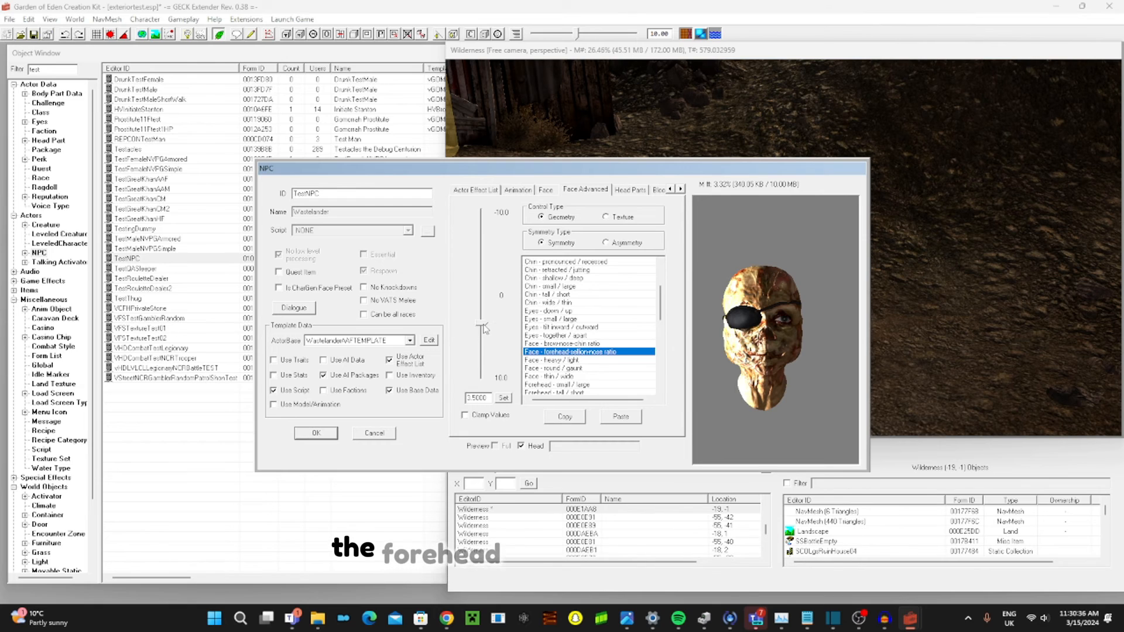
{"action": "left_click_drag", "start_coordinate": [477, 325], "coordinate": [483, 103]}
{"action": "middle_click_drag", "start_coordinate": [755, 331], "coordinate": [732, 332]}
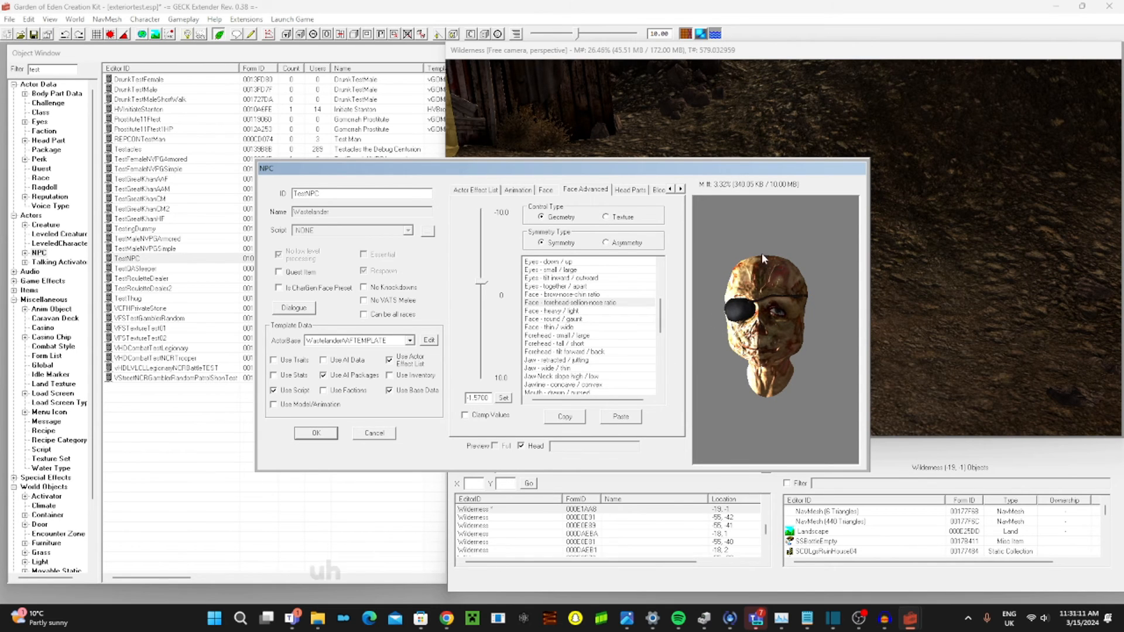
{"action": "middle_click_drag", "start_coordinate": [761, 253], "coordinate": [788, 249]}
{"action": "left_click", "coordinate": [606, 243]}
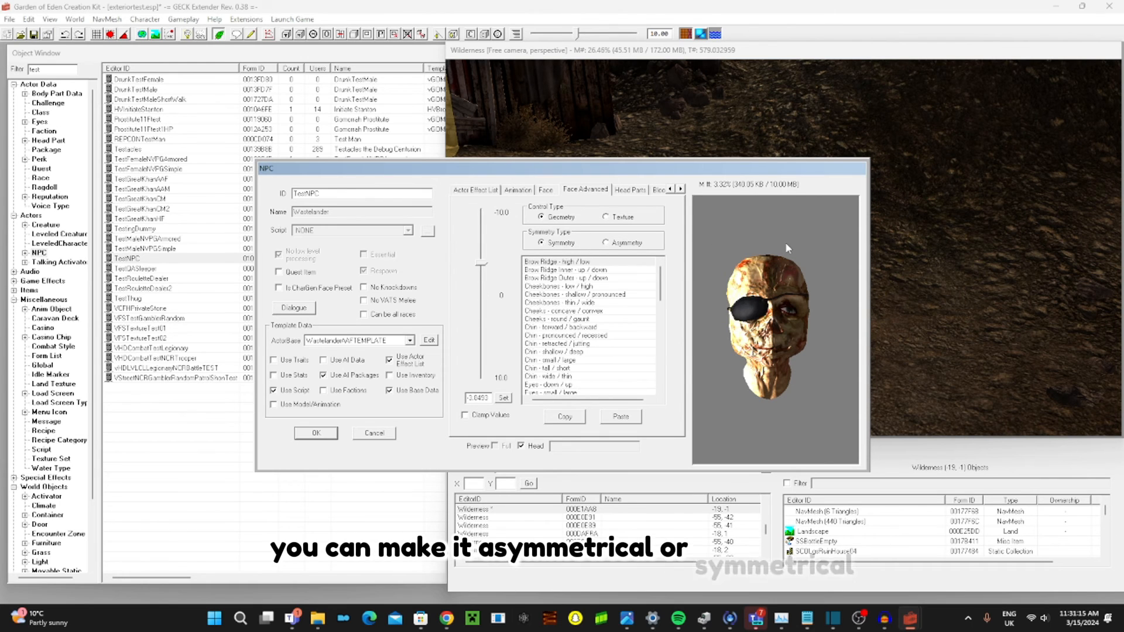
- Give the NPC the HairGhoulF01 hair in the head parts settings and check it in the head preview
{"action": "left_click", "coordinate": [629, 190]}
{"action": "left_click", "coordinate": [606, 219]}
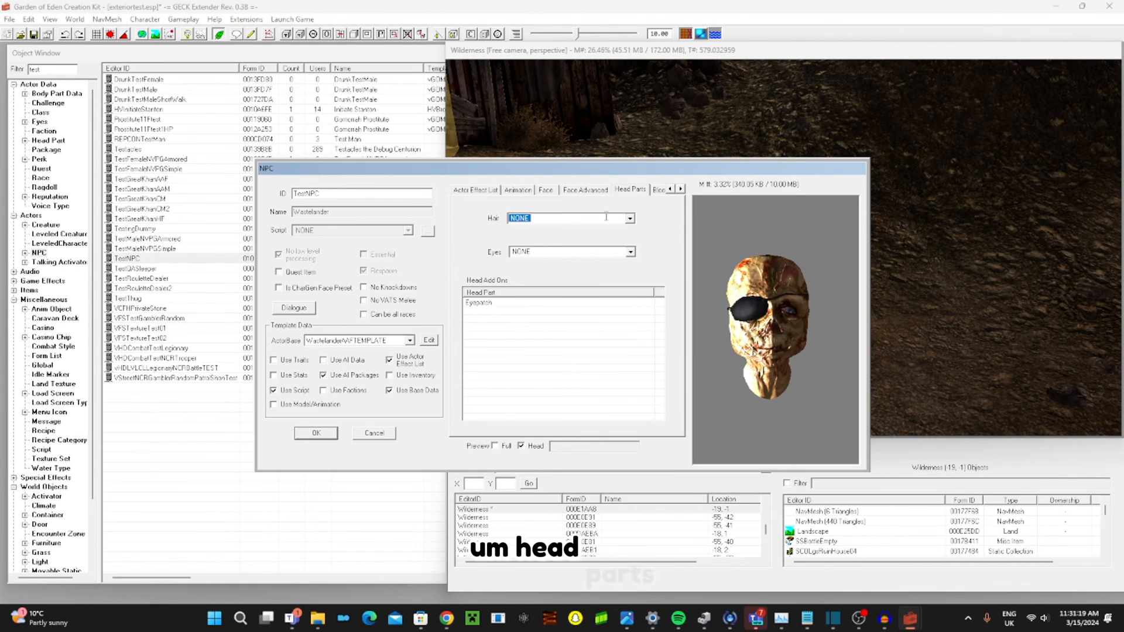
{"action": "left_click", "coordinate": [629, 219]}
{"action": "left_click", "coordinate": [616, 252]}
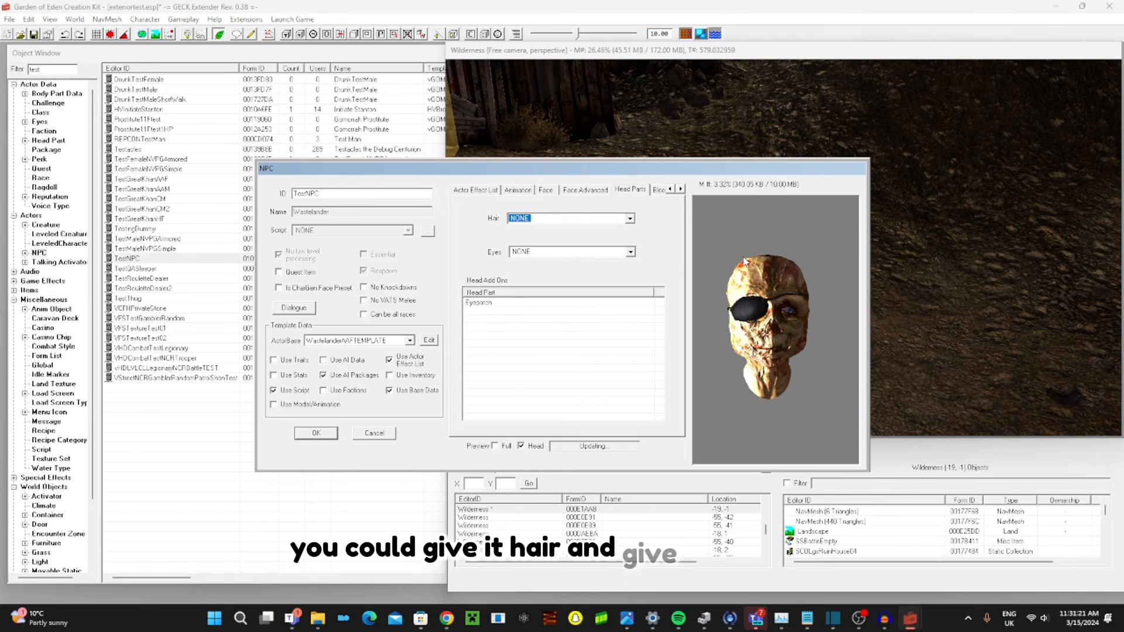
{"action": "left_click", "coordinate": [629, 219]}
{"action": "left_click", "coordinate": [586, 232]}
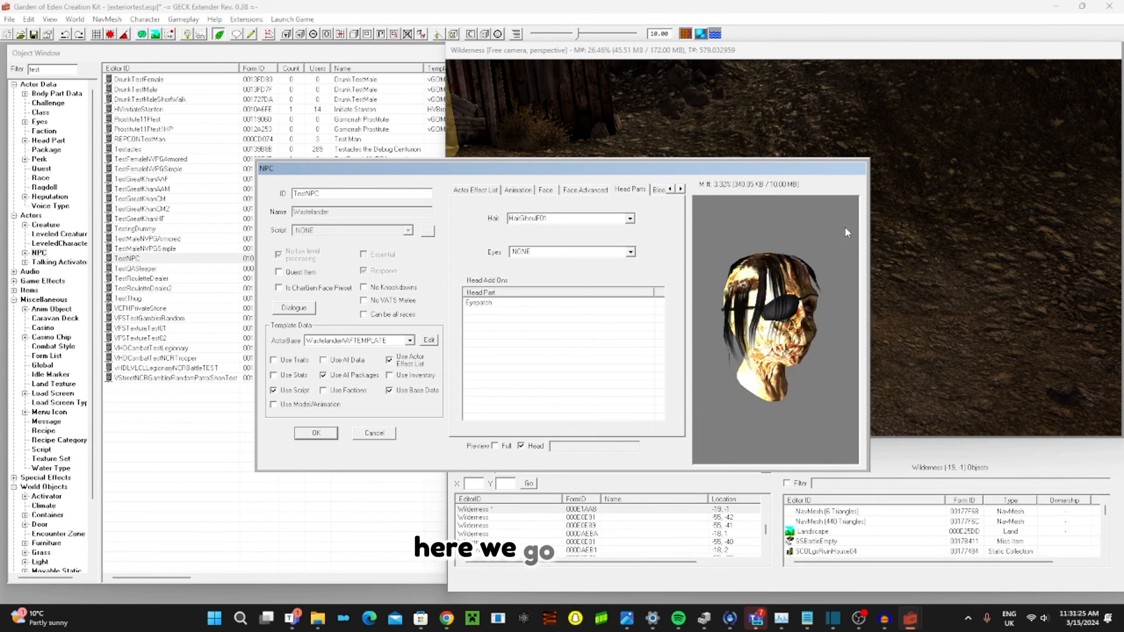
{"action": "left_click_drag", "start_coordinate": [845, 228], "coordinate": [675, 264]}
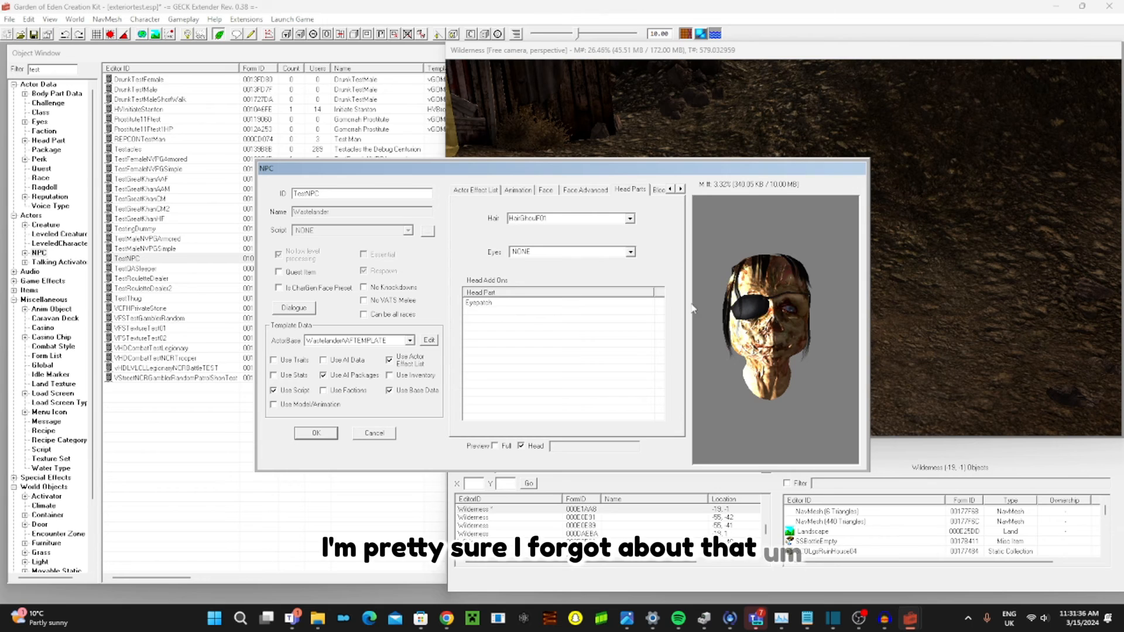
- Try adding the BeardGoatee head part and inspect the face in the preview
{"action": "right_click", "coordinate": [533, 329]}
{"action": "left_click", "coordinate": [561, 332]}
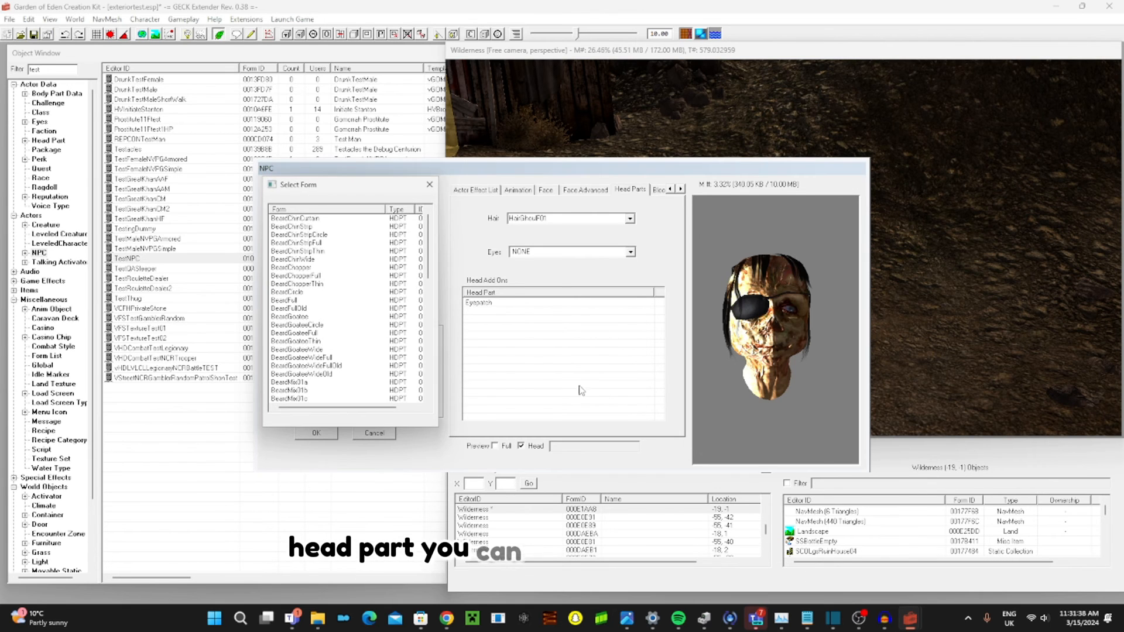
{"action": "double_click", "coordinate": [278, 316]}
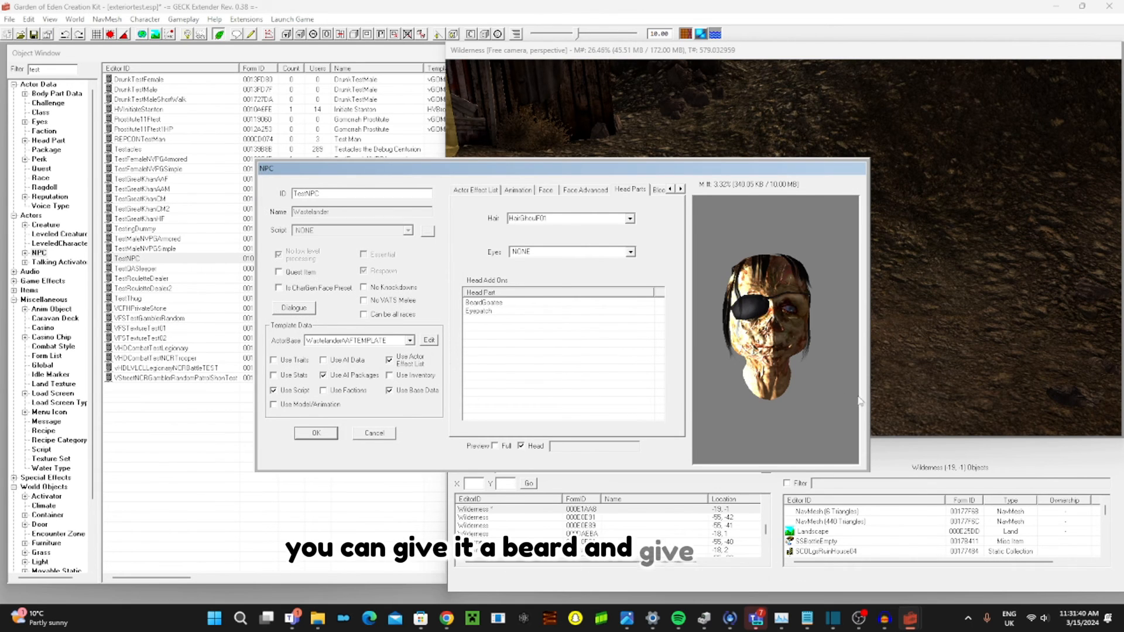
{"action": "middle_click_drag", "start_coordinate": [858, 397], "coordinate": [788, 379]}
{"action": "right_click", "coordinate": [821, 362]}
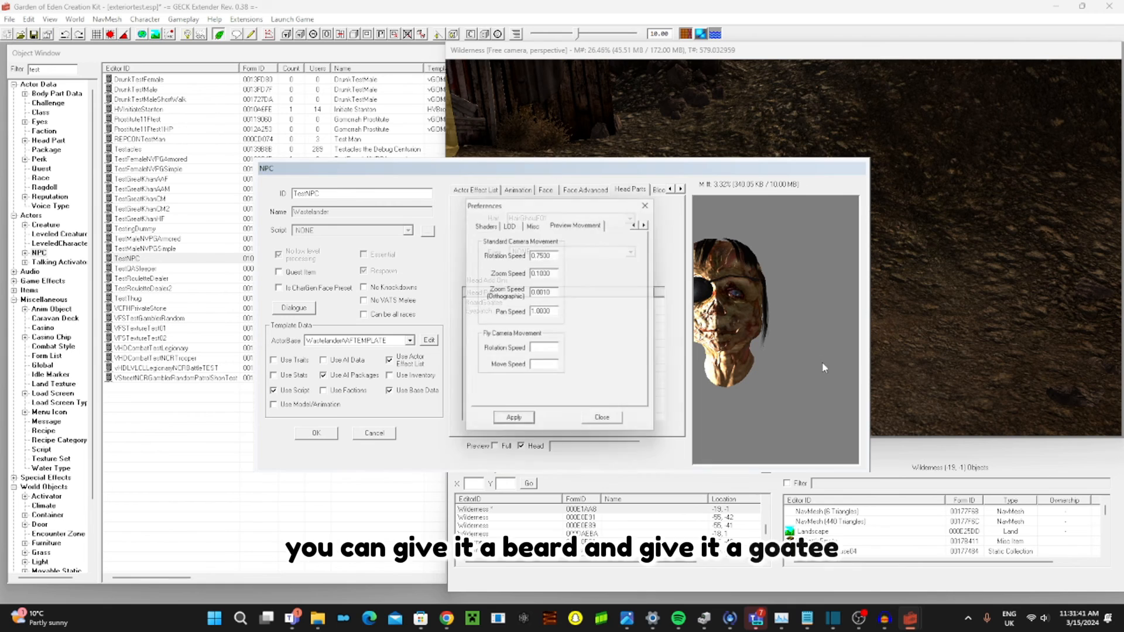
{"action": "left_click", "coordinate": [606, 424]}
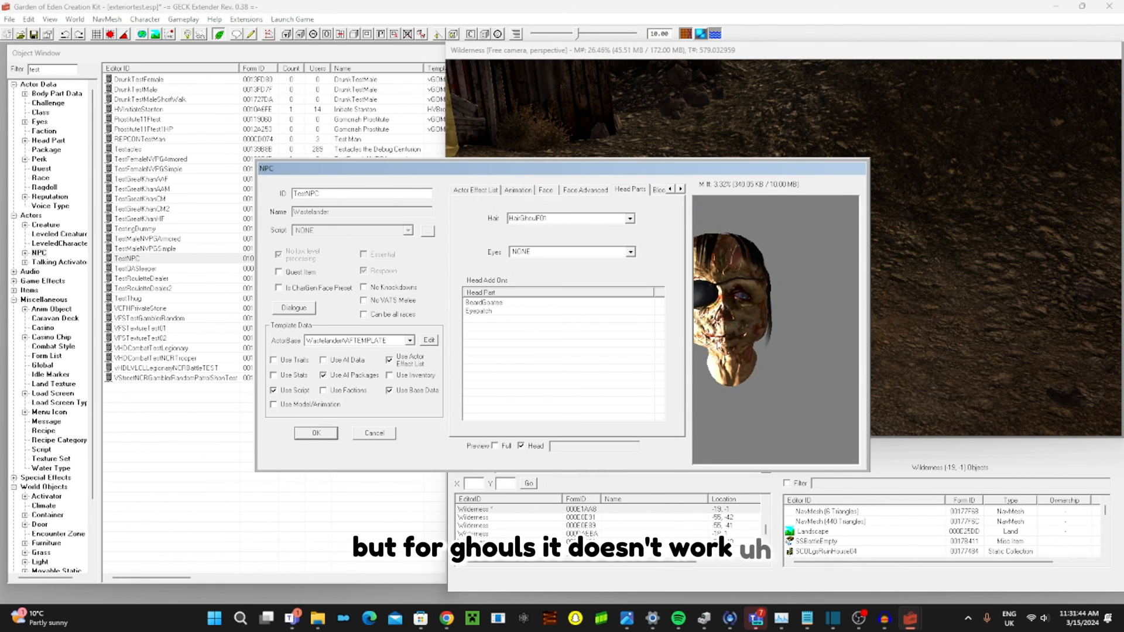
- Delete the BeardGoatee head part, keeping the eyepatch, and accept the NPC's changes
{"action": "right_click", "coordinate": [524, 303]}
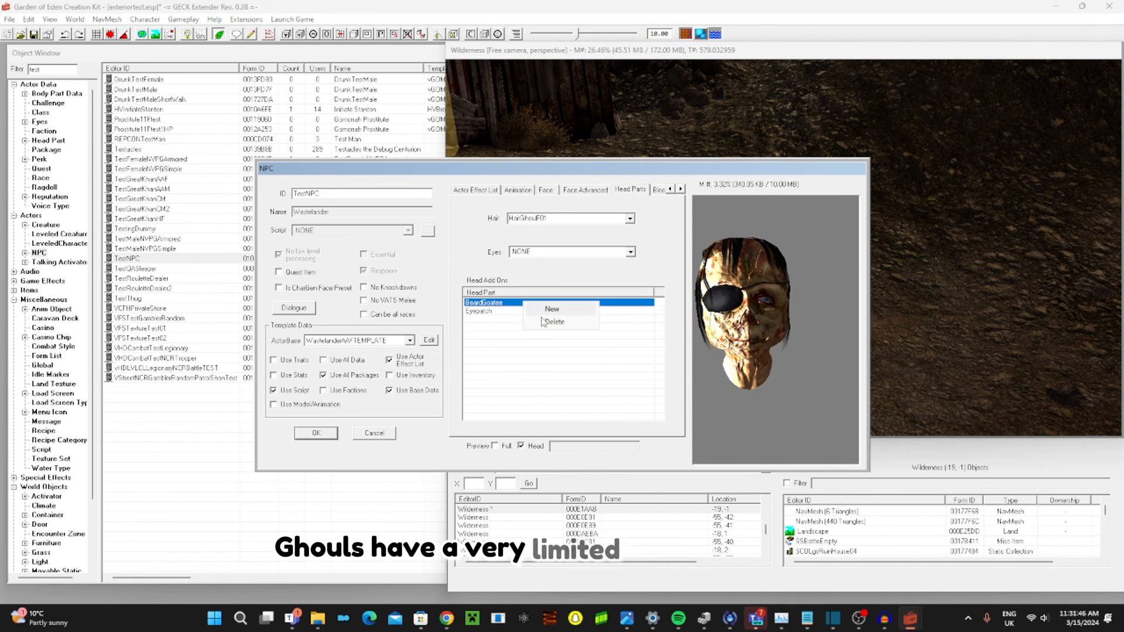
{"action": "left_click", "coordinate": [549, 322]}
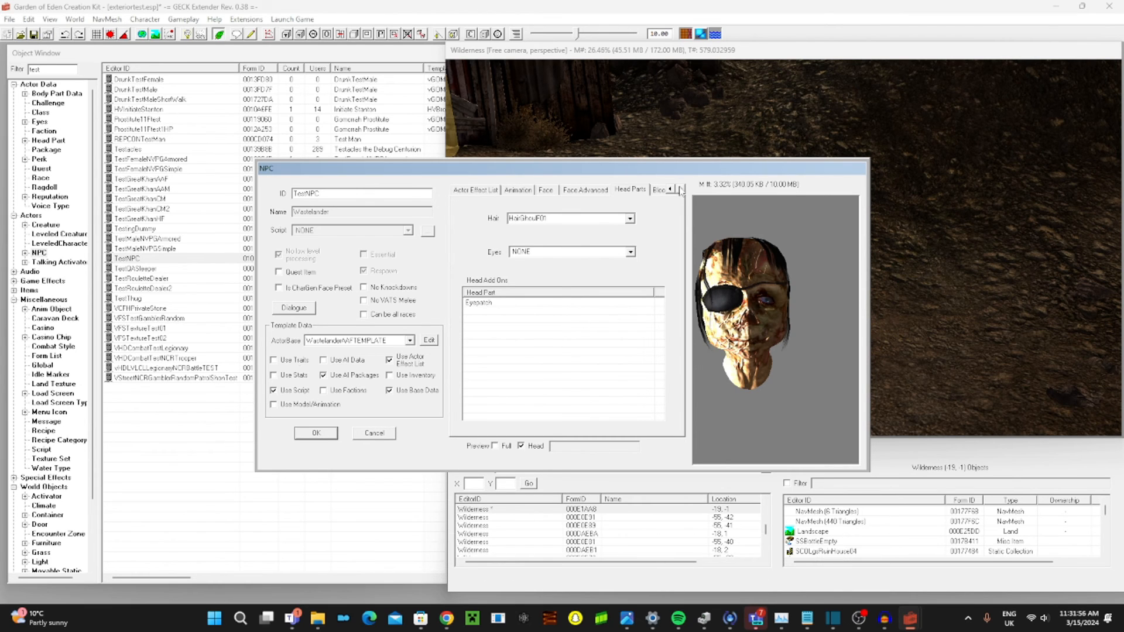
{"action": "left_click", "coordinate": [328, 433]}
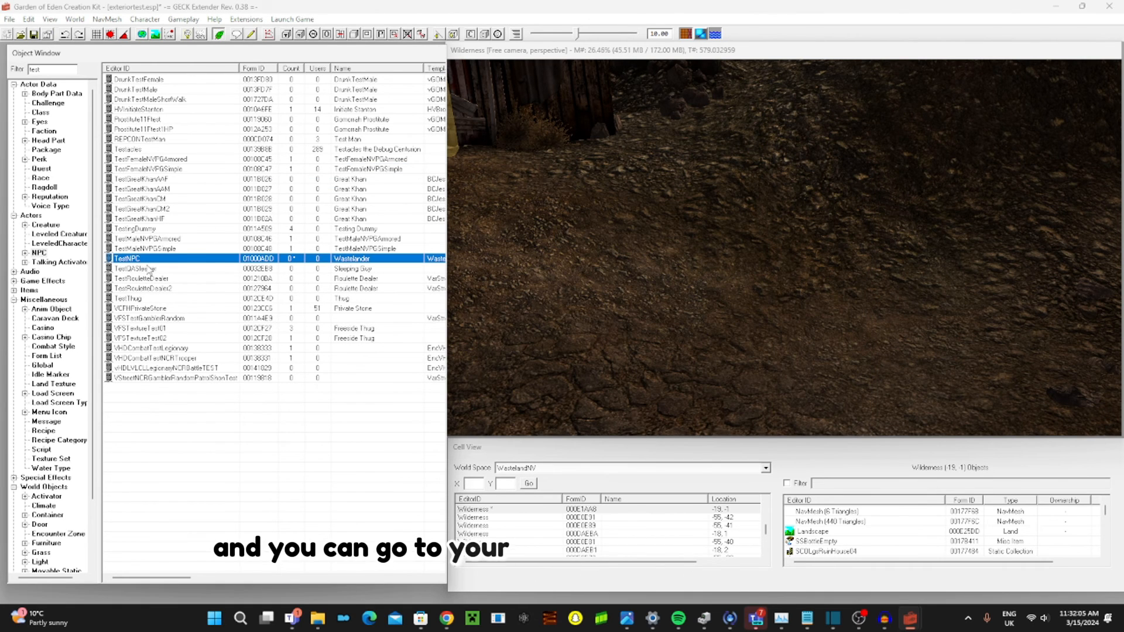
- Place TestNPC in the wilderness cell near the Goodsprings shack and drop it onto the ground
{"action": "left_click_drag", "start_coordinate": [348, 259], "coordinate": [761, 269]}
{"action": "middle_click_drag", "start_coordinate": [779, 321], "coordinate": [778, 263], "text": "shift"}
{"action": "key", "text": "f"}
{"action": "right_click_drag", "start_coordinate": [779, 293], "coordinate": [771, 291]}
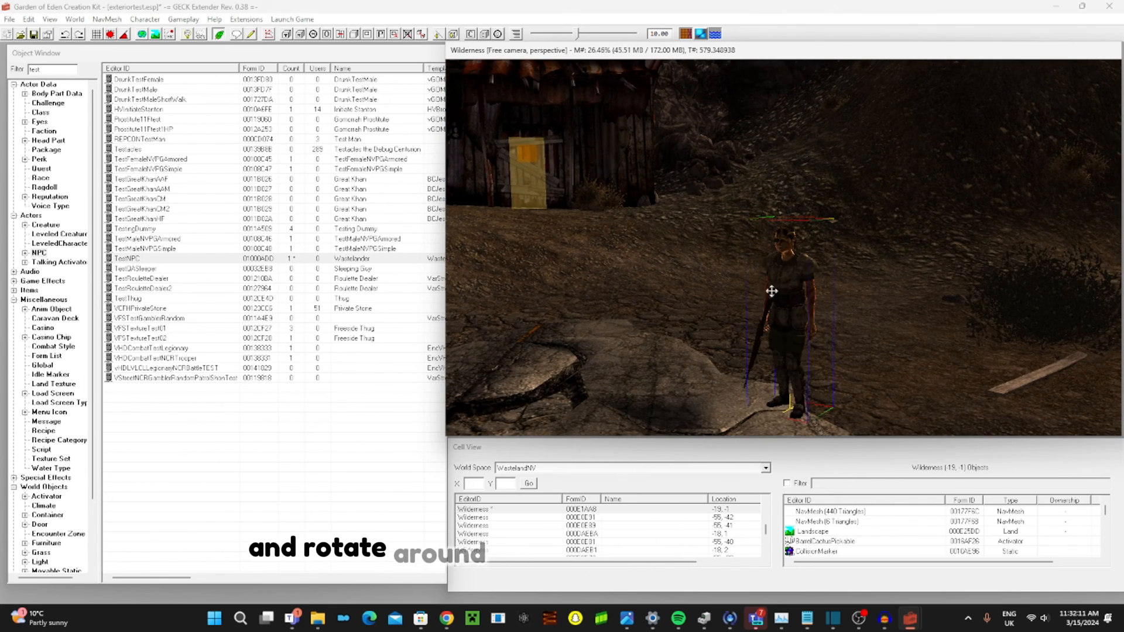
- Move the placed TestNPC onto the dirt closer to the shack, settle it on the ground and inspect it up close
{"action": "left_click_drag", "start_coordinate": [771, 291], "coordinate": [783, 70]}
{"action": "key", "text": "f"}
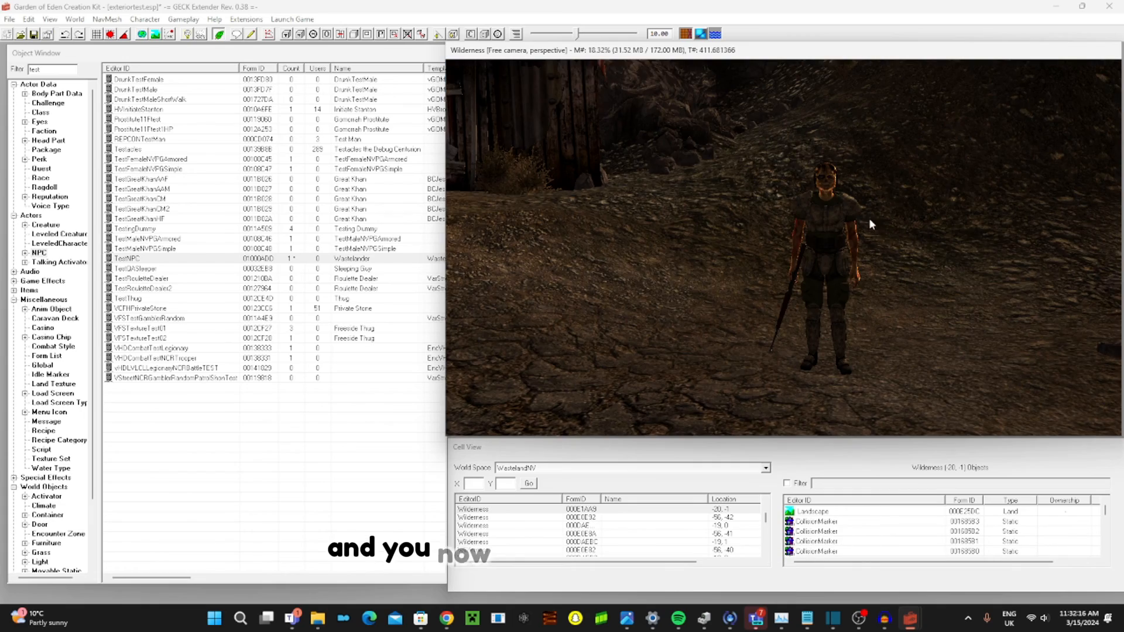
{"action": "middle_click_drag", "start_coordinate": [869, 219], "coordinate": [829, 281], "text": "shift"}
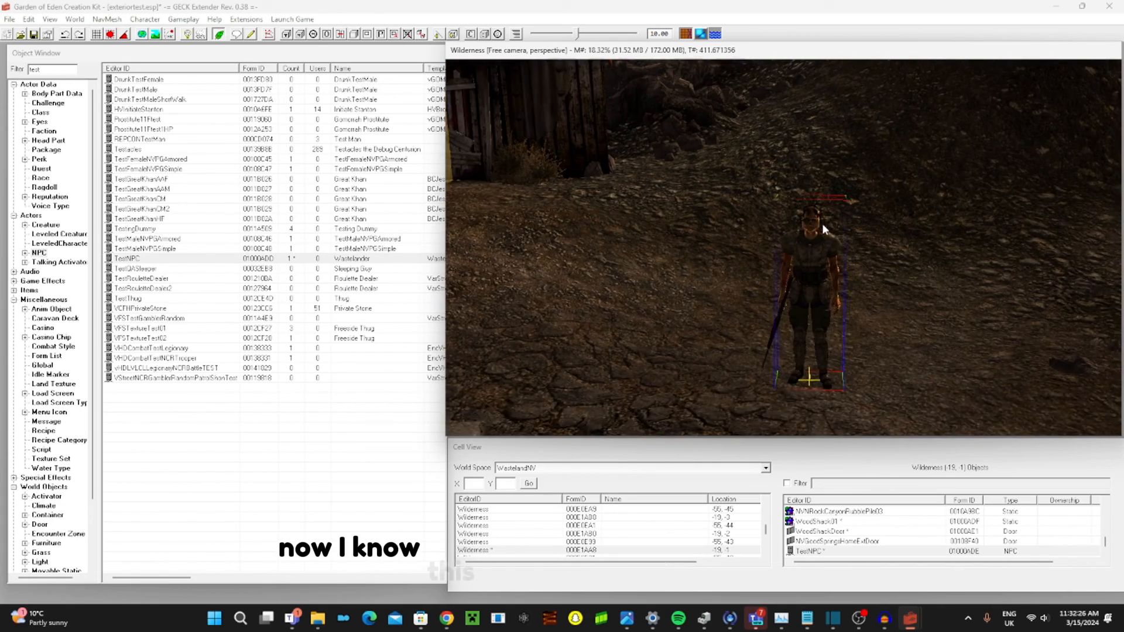
{"action": "scroll", "coordinate": [822, 223], "scroll_direction": "up", "scroll_amount": 5}
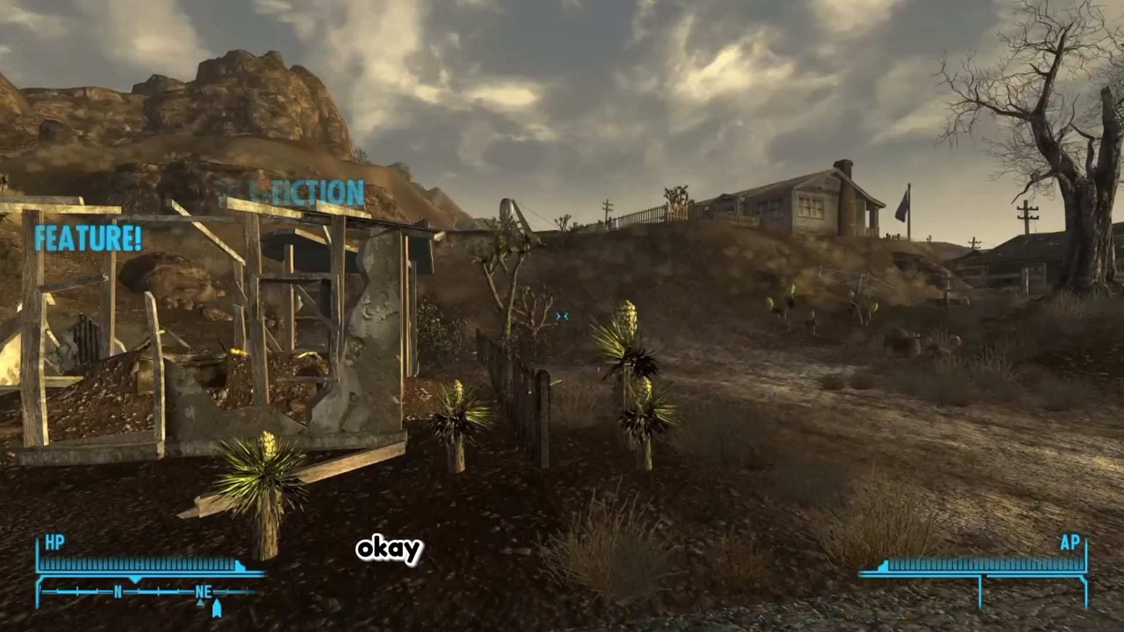
- Switch to Fallout: New Vegas, dismiss the Sierra Madre message and examine the NPC's outfit and gear near the shack
{"action": "key", "text": "w"}
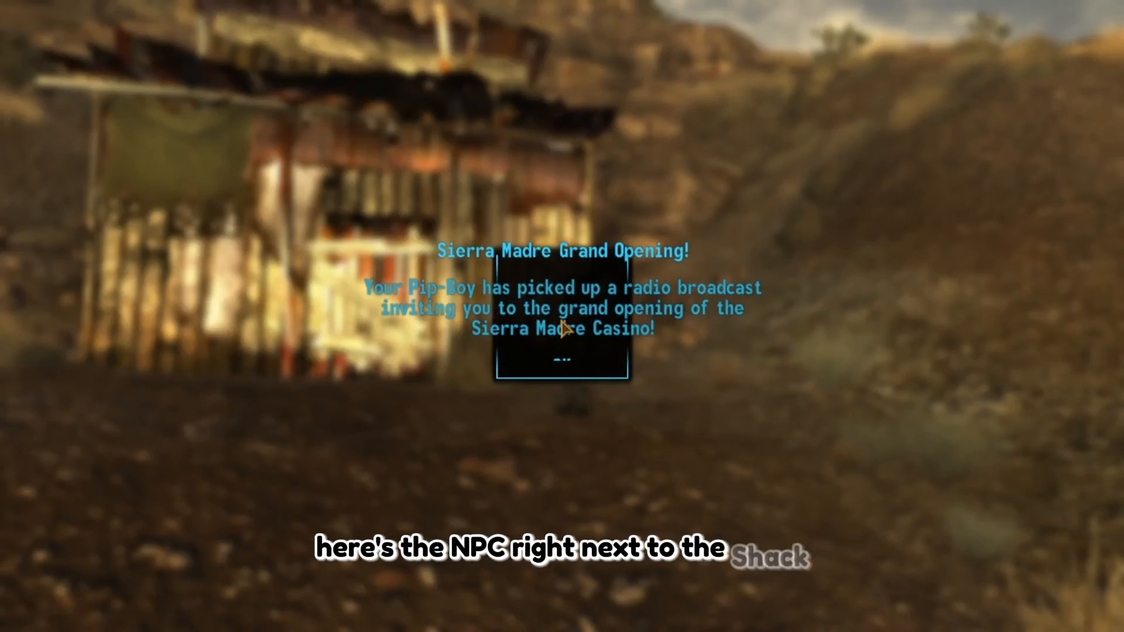
{"action": "left_click", "coordinate": [562, 359]}
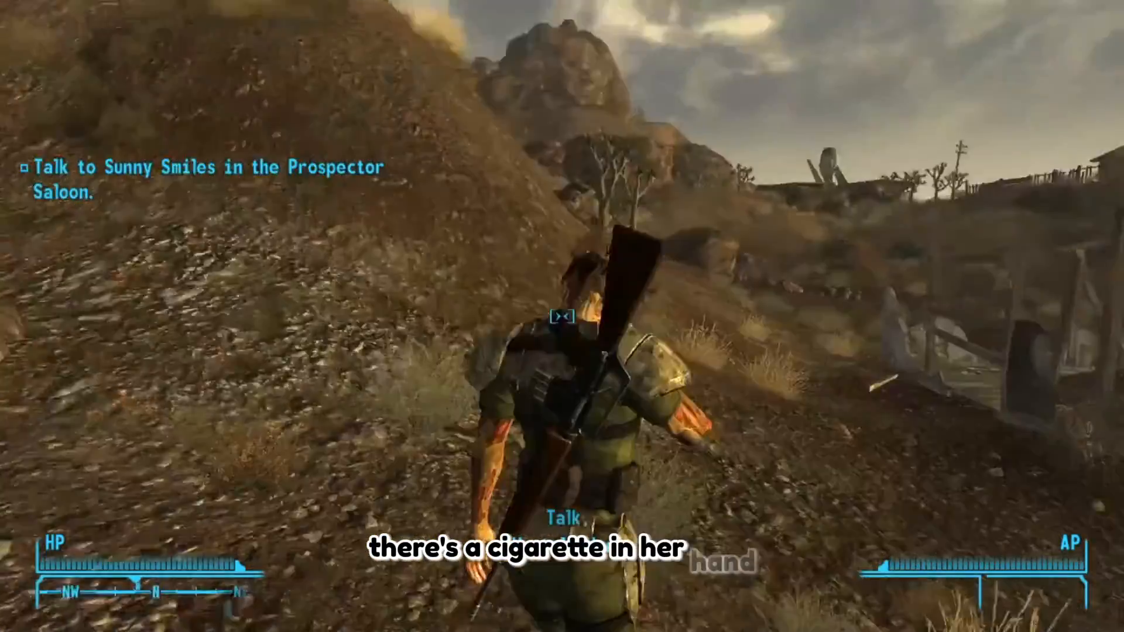
{"action": "key", "text": "w"}
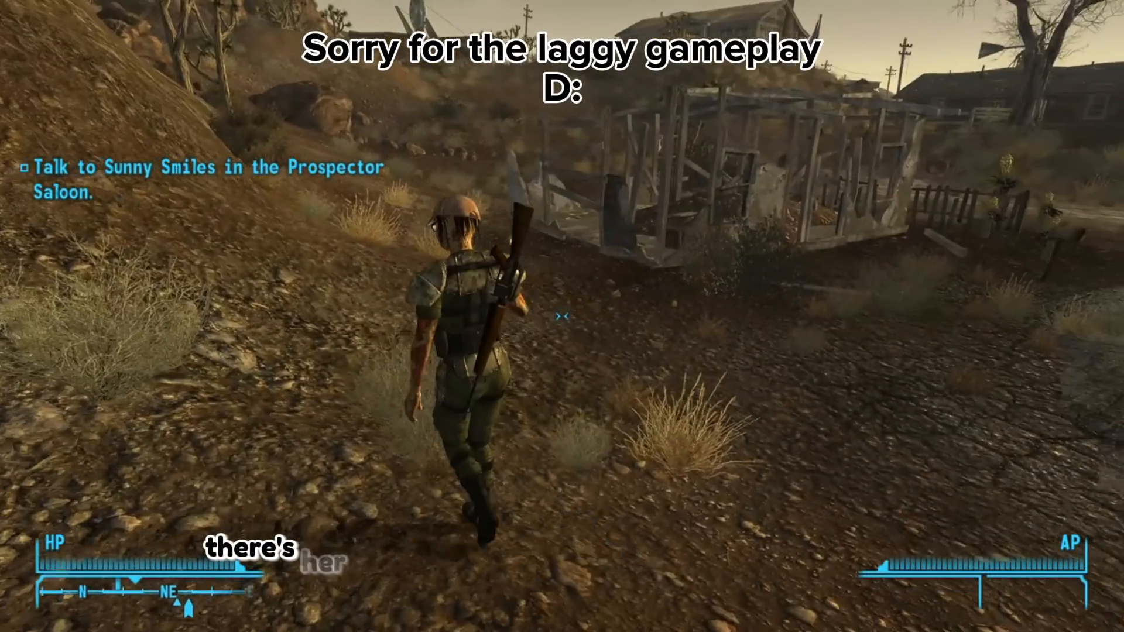
{"action": "key", "text": "w"}
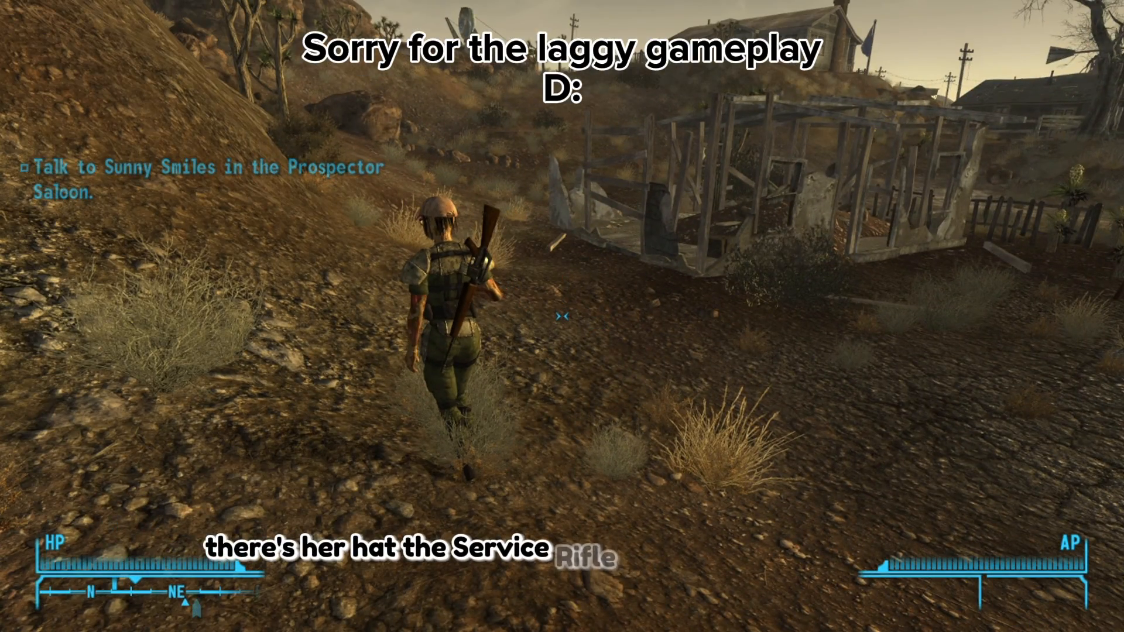
{"action": "key", "text": "w"}
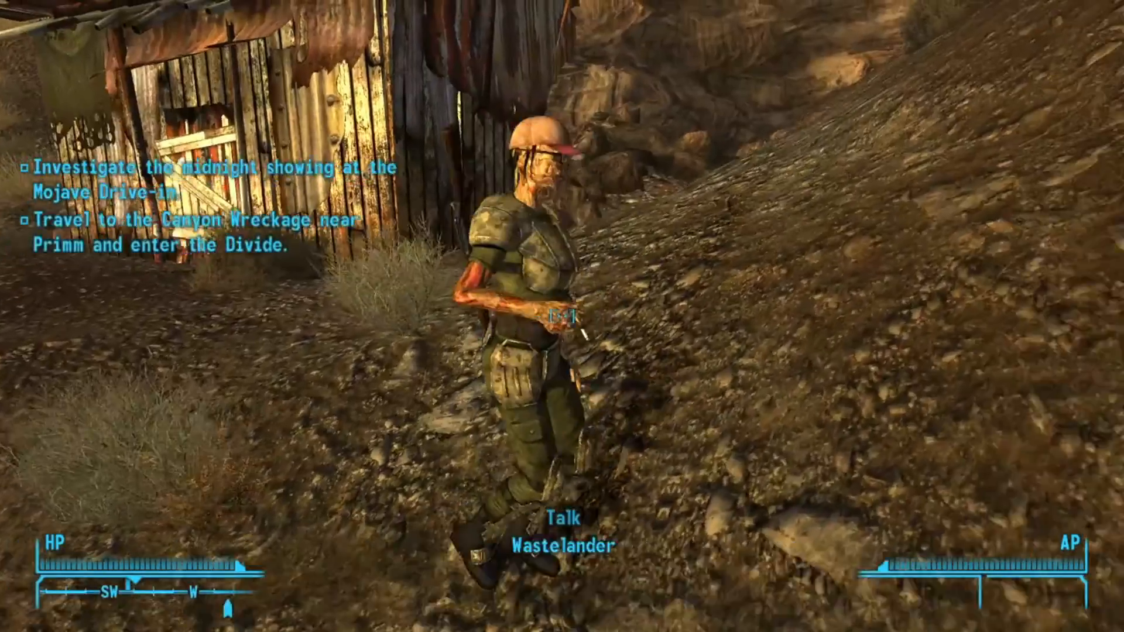
- Talk to the Wastelander, end the conversation with "Bye." and watch how the NPC wanders
{"action": "key", "text": "e"}
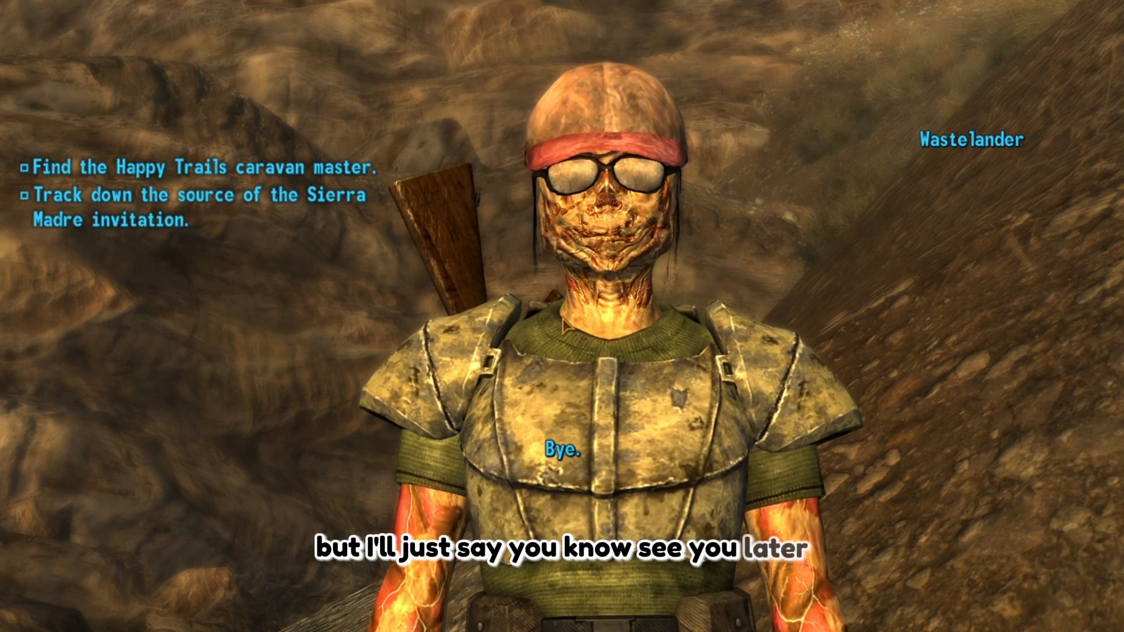
{"action": "left_click", "coordinate": [562, 449]}
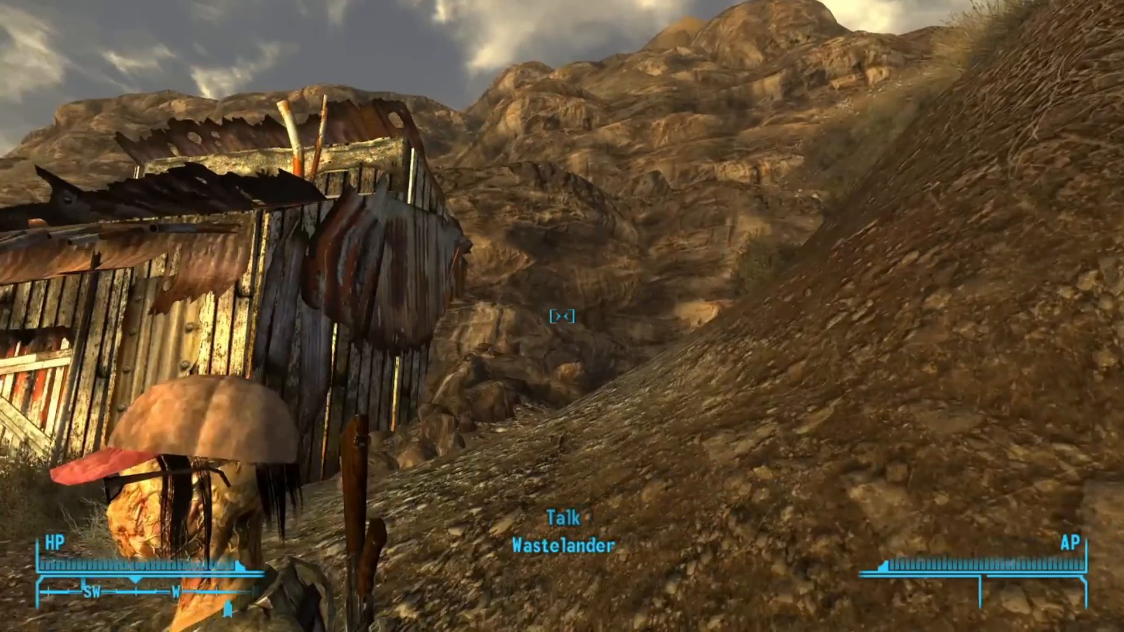
{"action": "key", "text": "w"}
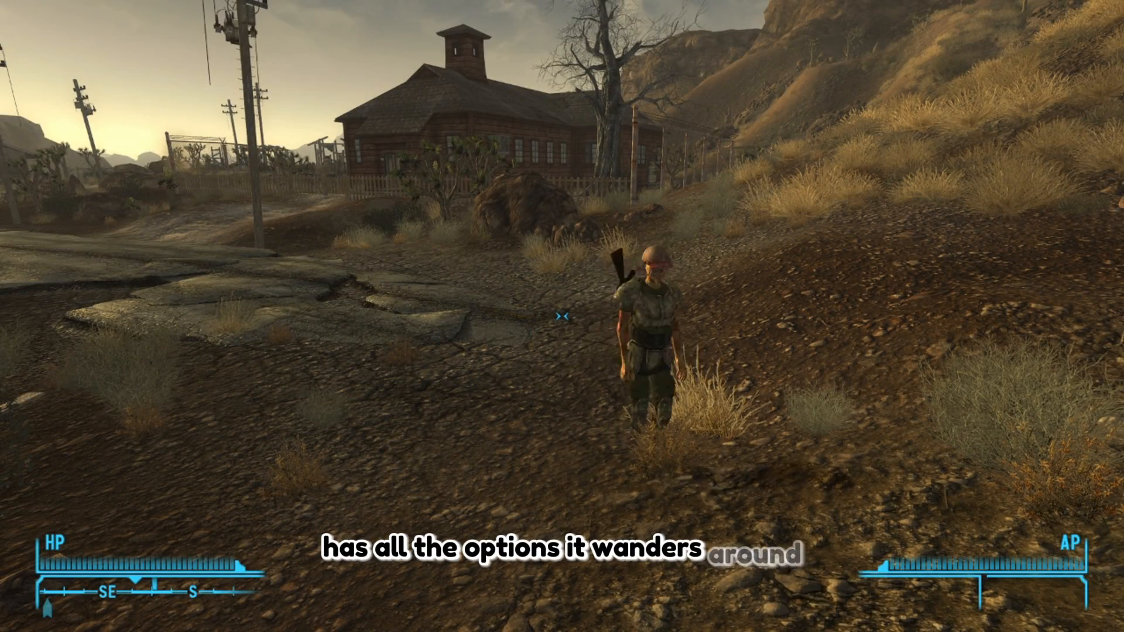
- Attack the Wastelander to test its combat reaction, move around during the fight and bring up the Pip-Boy's status page
{"action": "key", "text": "f"}
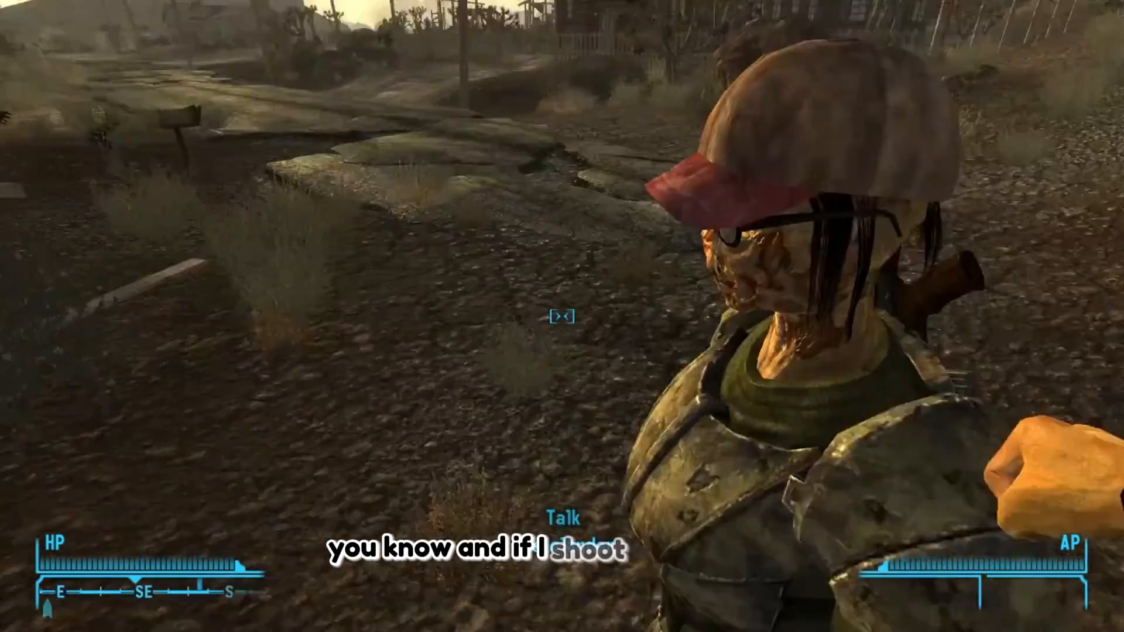
{"action": "left_click", "coordinate": [562, 316]}
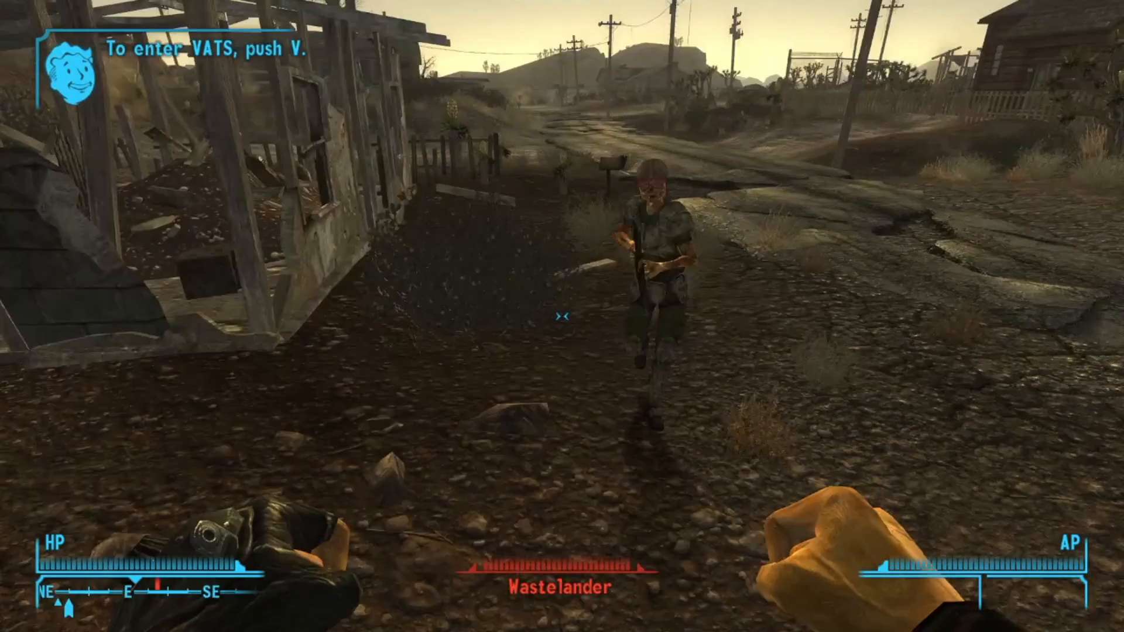
{"action": "key", "text": "w"}
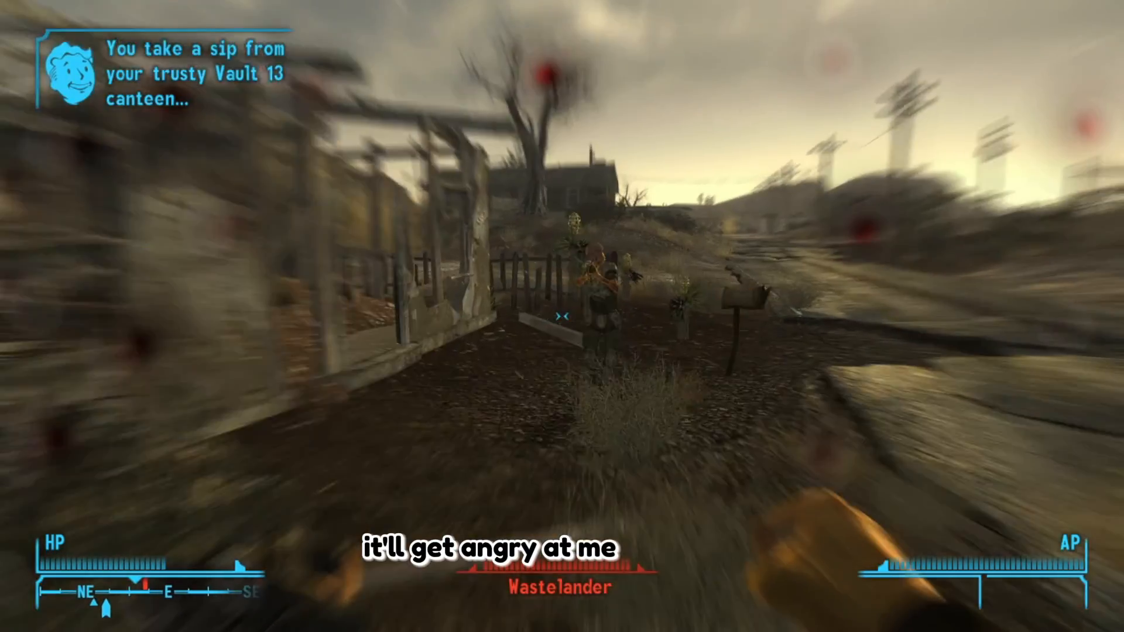
{"action": "key", "text": "w"}
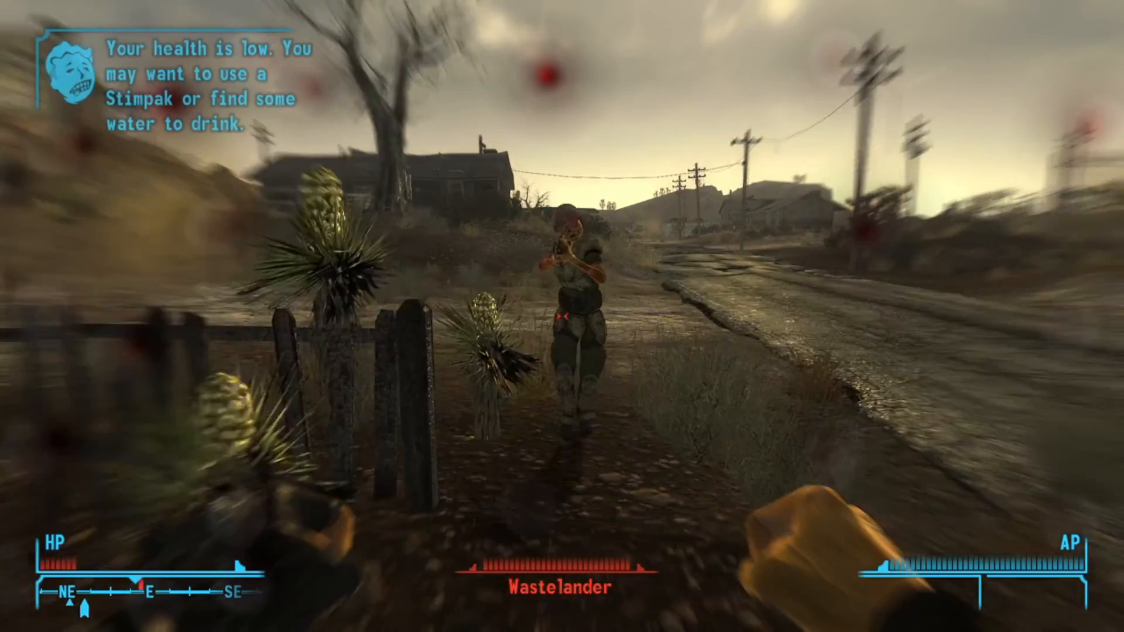
{"action": "key", "text": "w"}
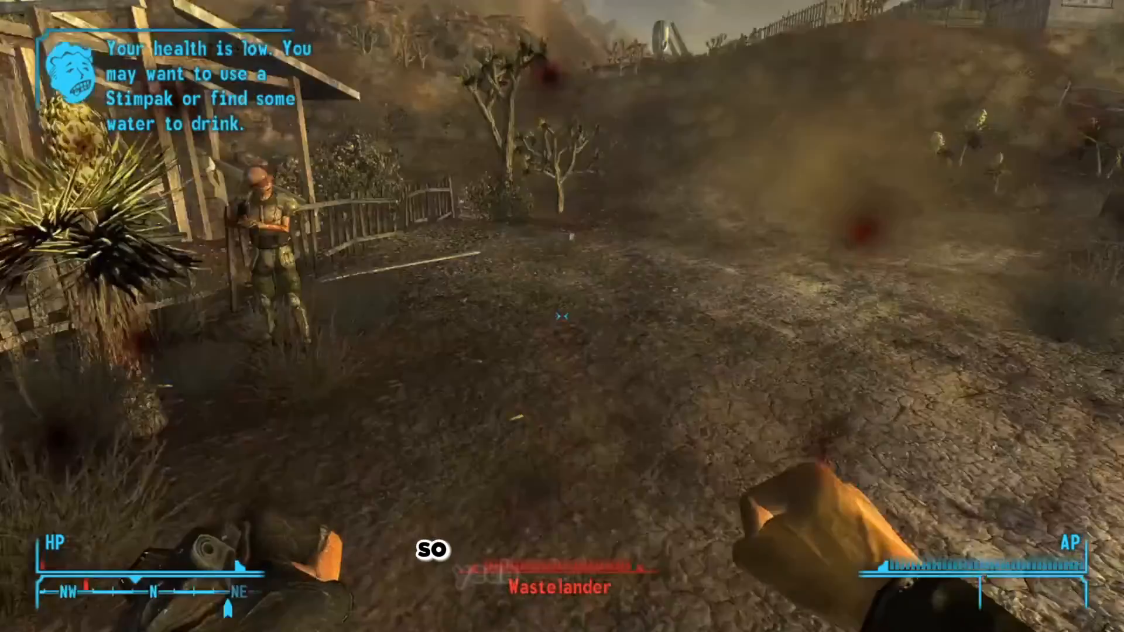
{"action": "key", "text": "s"}
{"action": "key", "text": "Tab"}
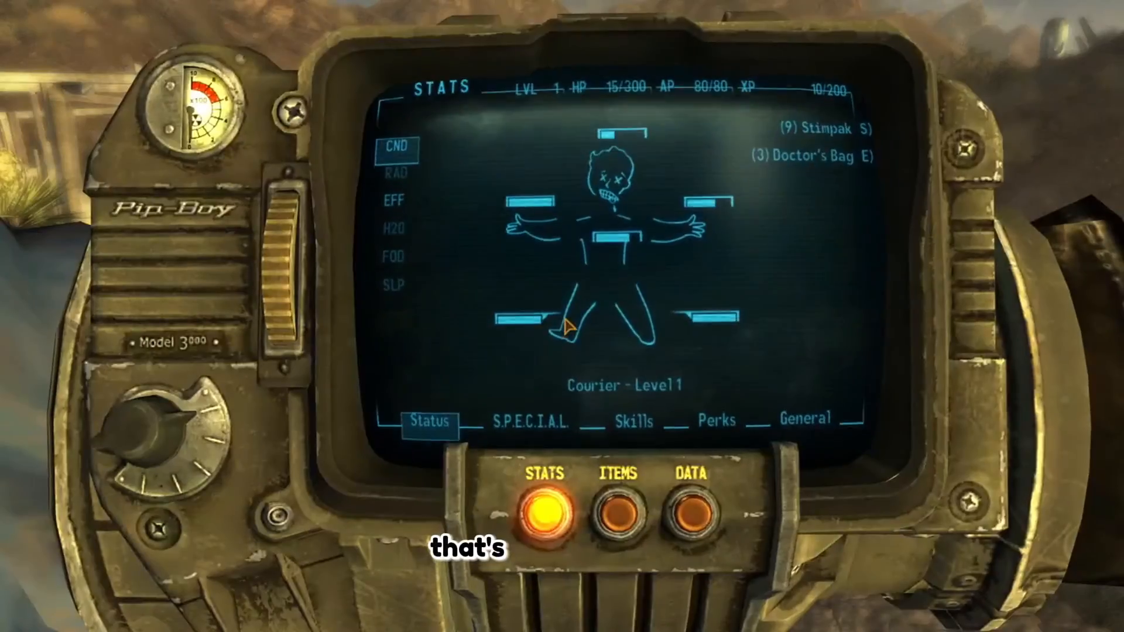